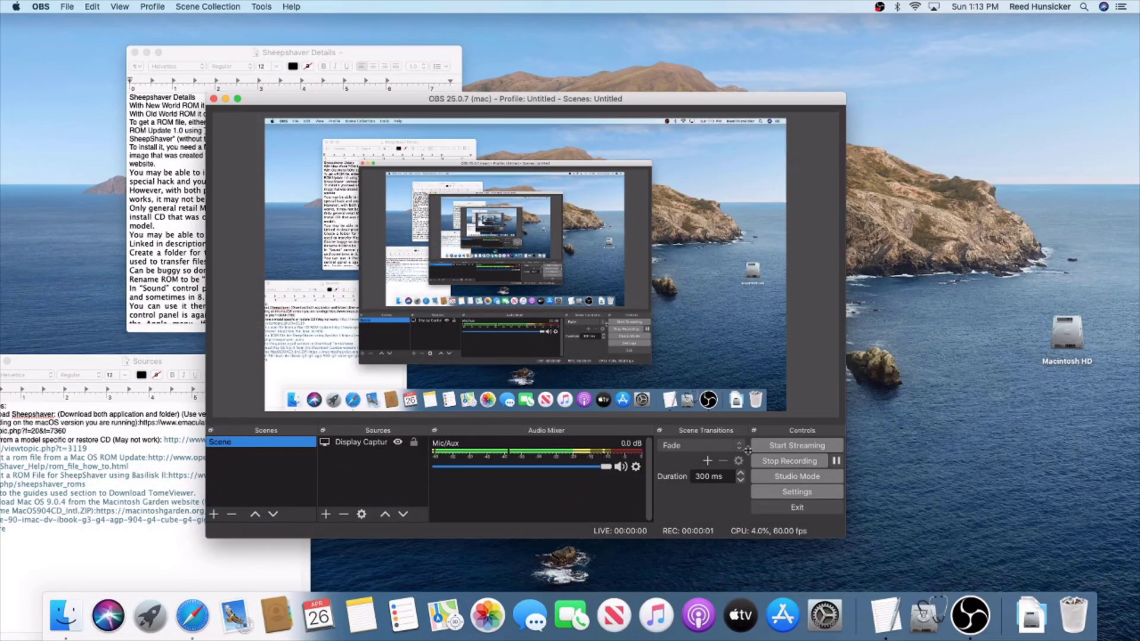
- Copy the emaculation.com forum link for downloading SheepShaver from the Sources document
{"action": "left_click", "coordinate": [162, 142]}
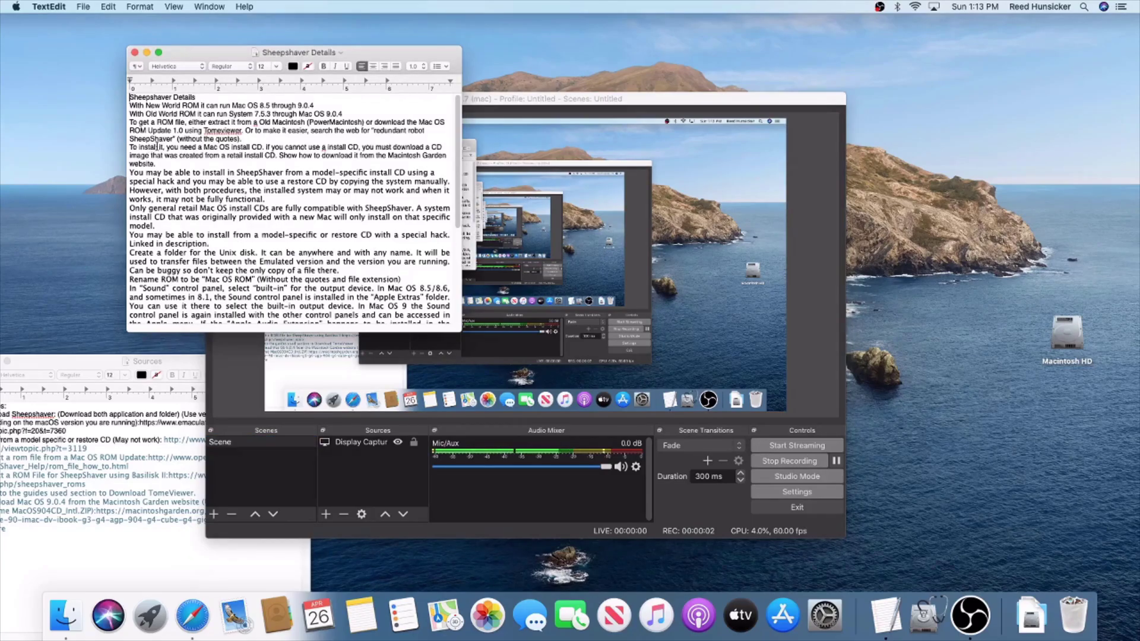
{"action": "left_click_drag", "start_coordinate": [99, 361], "coordinate": [143, 270]}
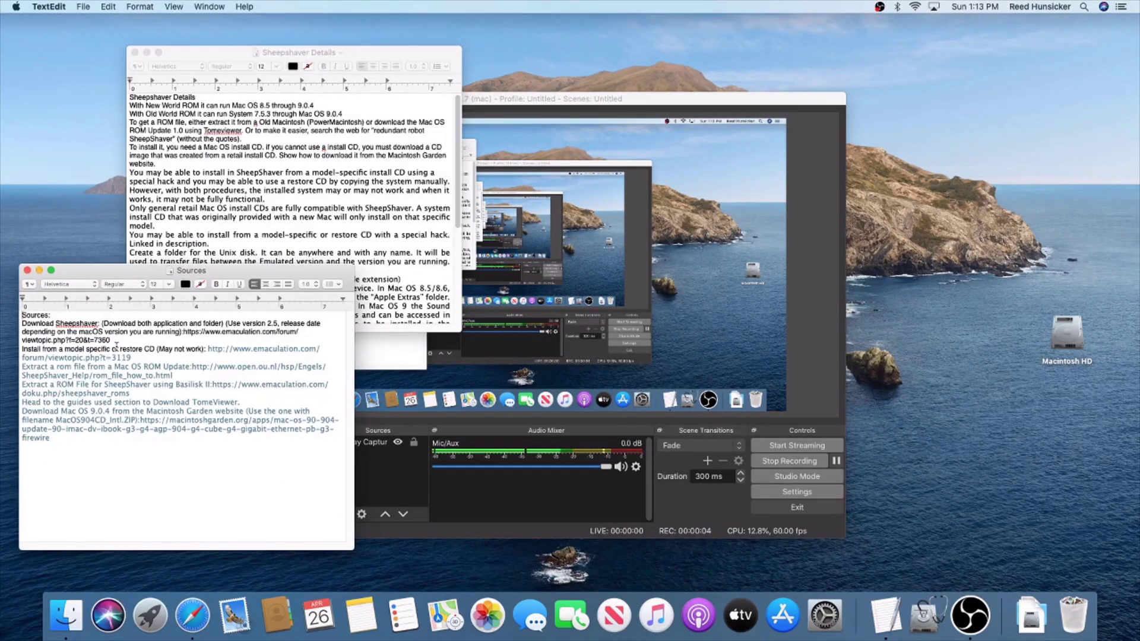
{"action": "left_click", "coordinate": [222, 324]}
{"action": "left_click_drag", "start_coordinate": [185, 331], "coordinate": [112, 343]}
{"action": "key", "text": "super+c"}
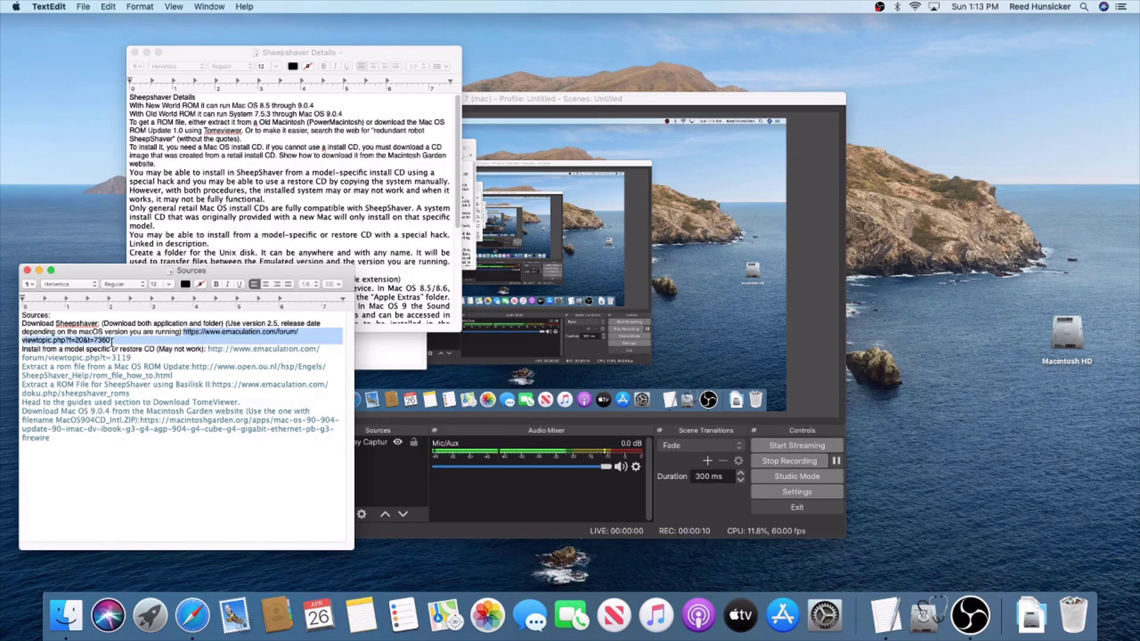
{"action": "left_click", "coordinate": [191, 615]}
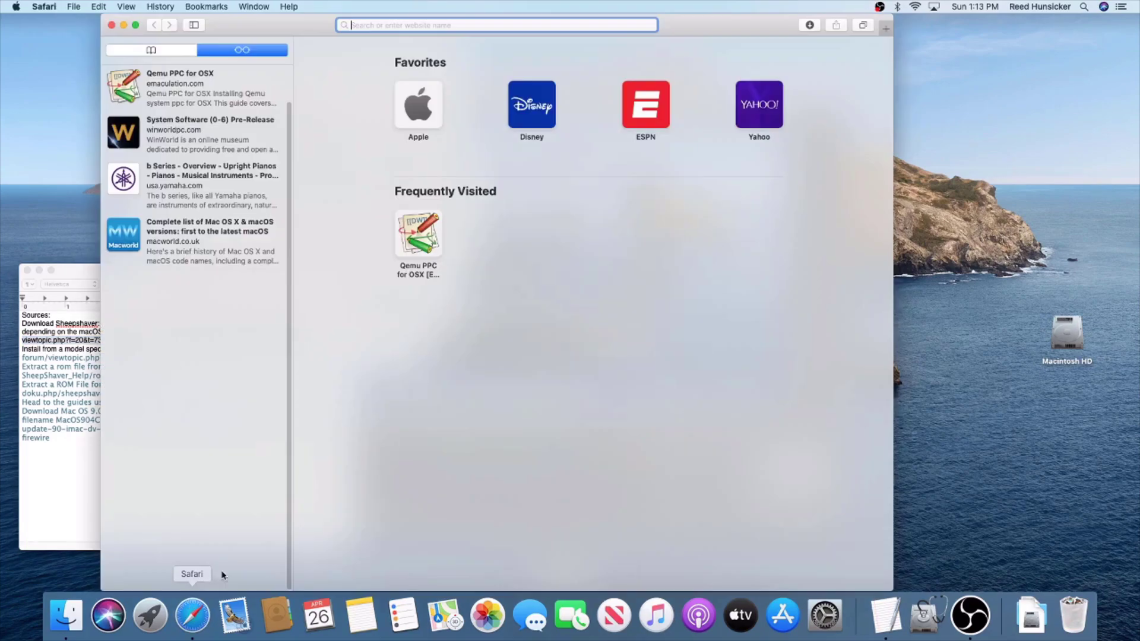
{"action": "key", "text": "super+v"}
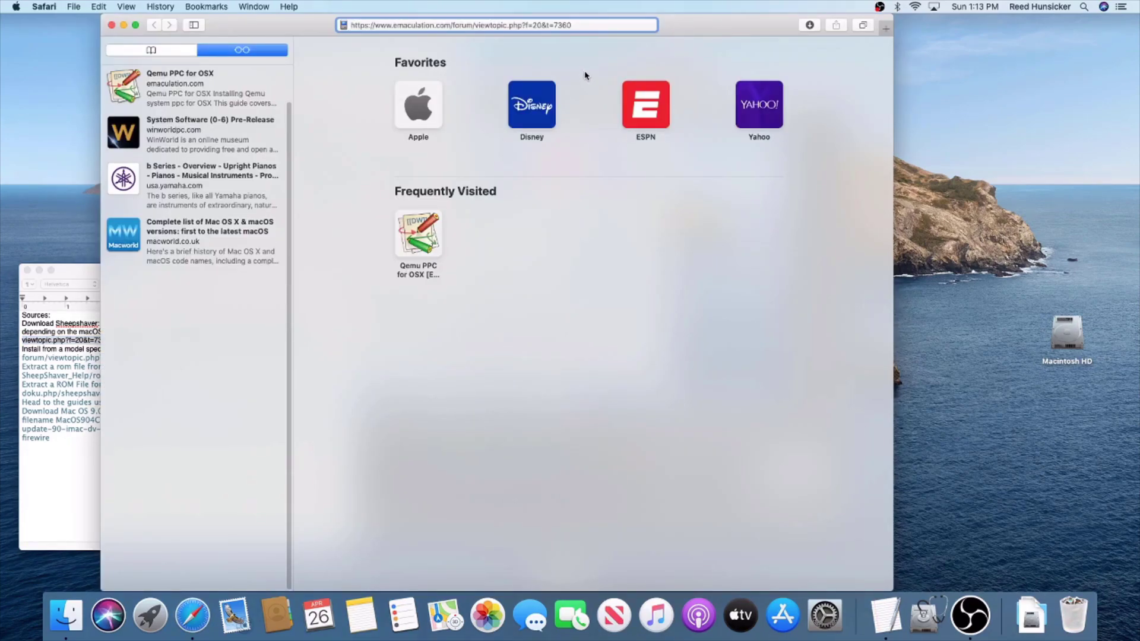
{"action": "key", "text": "Return"}
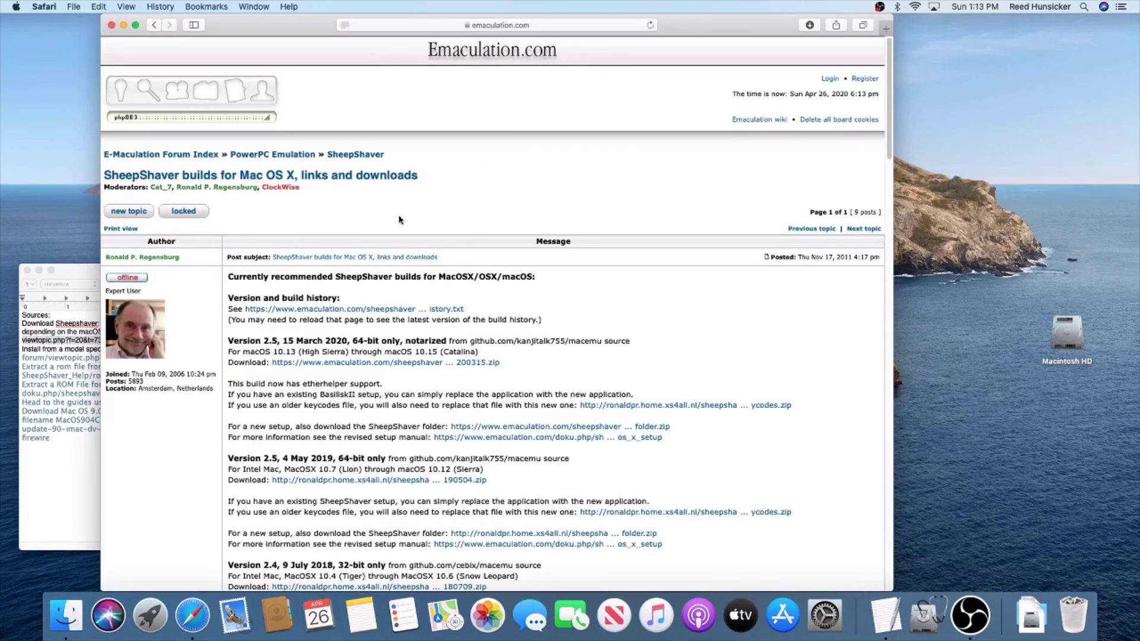
- Download the SheepShaver version 2.5 build of 15 March 2020 and the SheepShaver folder for a new setup
{"action": "scroll", "coordinate": [398, 217], "scroll_direction": "down", "scroll_amount": 2}
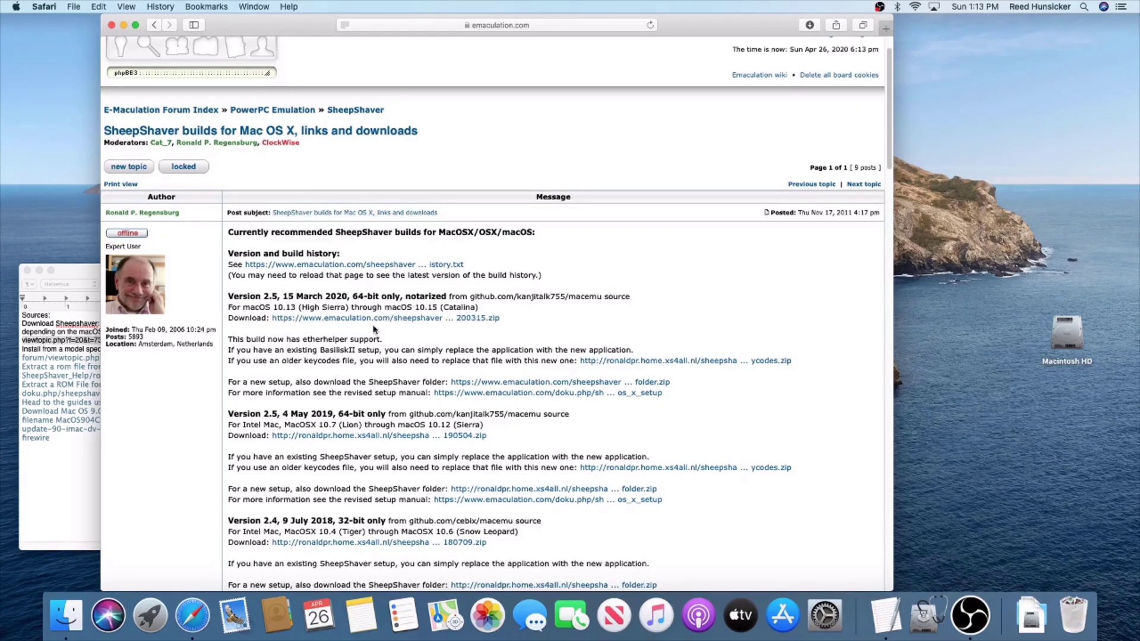
{"action": "left_click", "coordinate": [428, 321]}
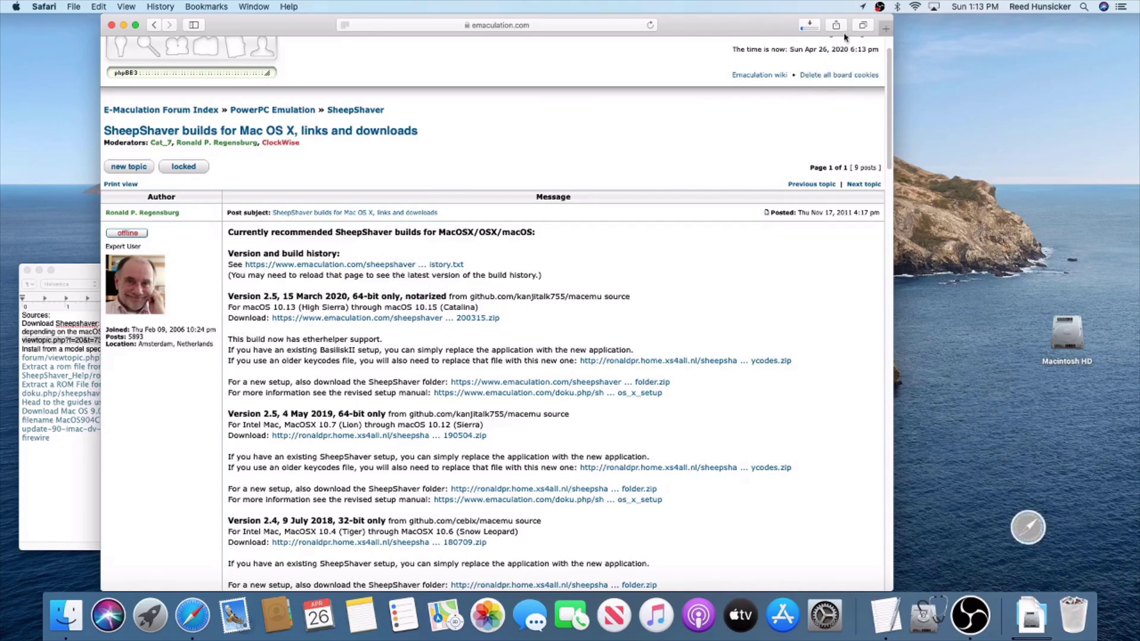
{"action": "left_click", "coordinate": [816, 24]}
{"action": "left_click", "coordinate": [609, 162]}
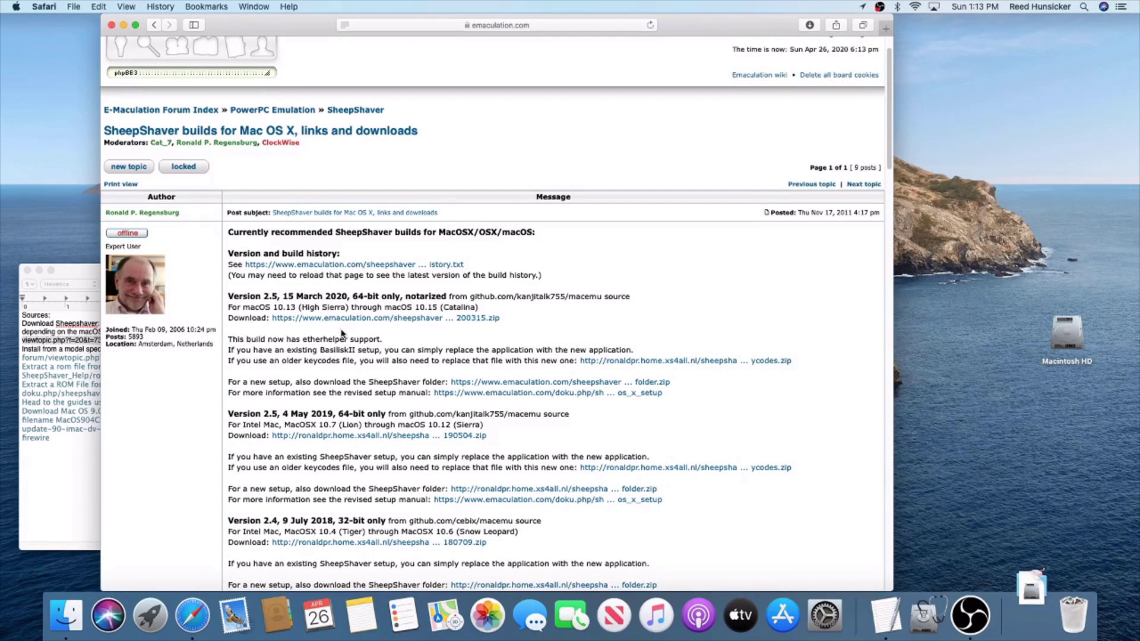
{"action": "left_click", "coordinate": [475, 385]}
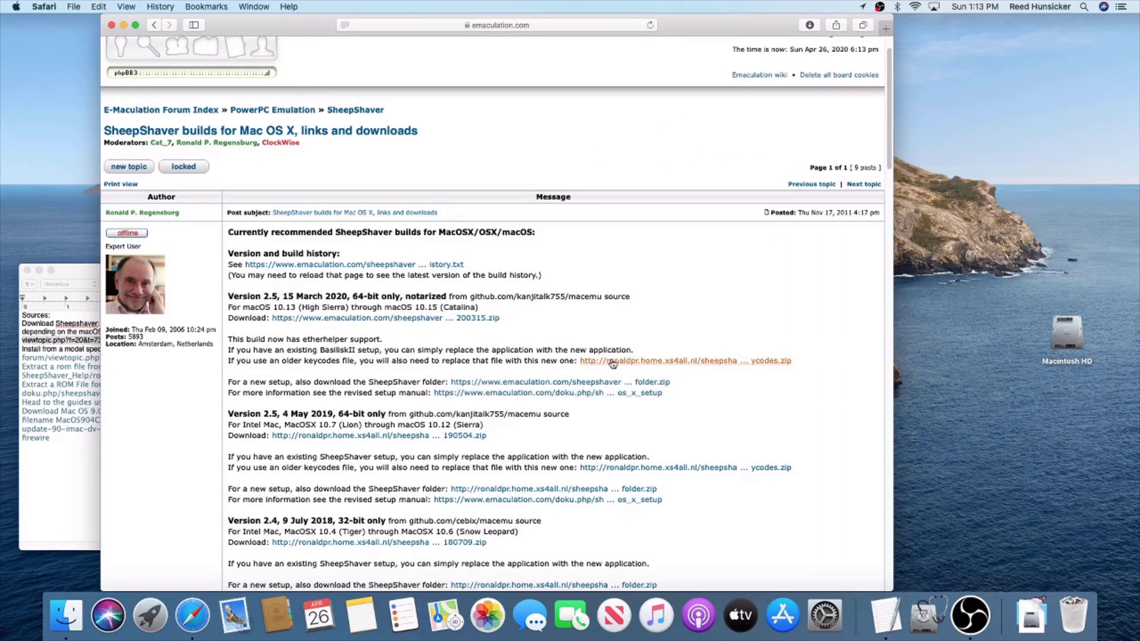
- Review which macOS versions the listed SheepShaver builds support and check the downloads list
{"action": "scroll", "coordinate": [300, 348], "scroll_direction": "up", "scroll_amount": 1}
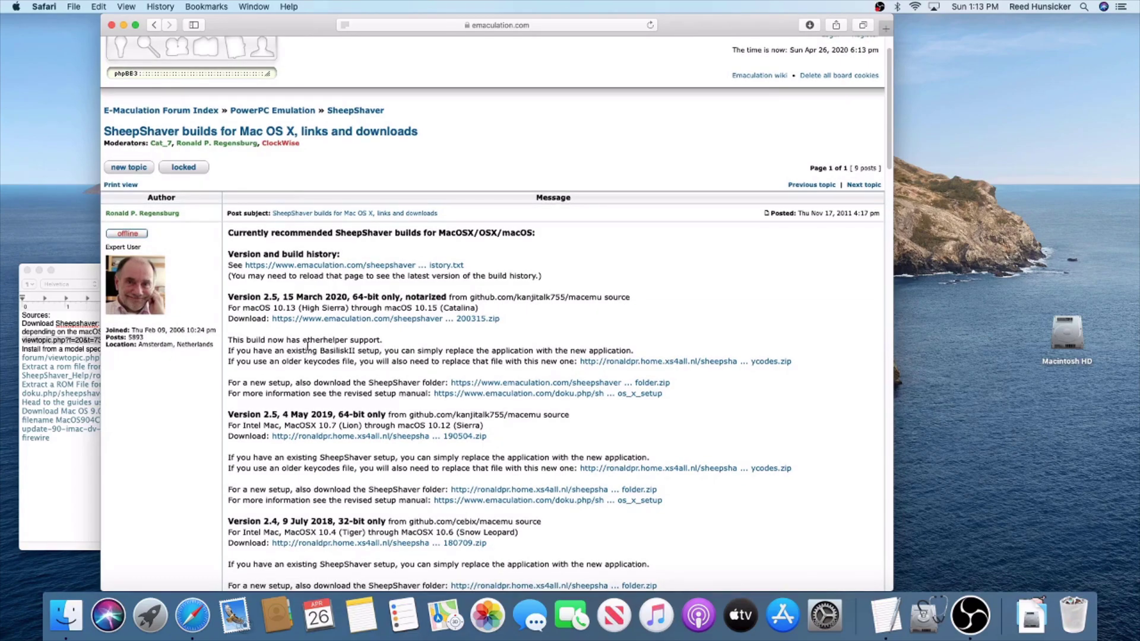
{"action": "scroll", "coordinate": [348, 331], "scroll_direction": "down", "scroll_amount": 1}
{"action": "left_click_drag", "start_coordinate": [296, 308], "coordinate": [487, 311]}
{"action": "left_click", "coordinate": [485, 311]}
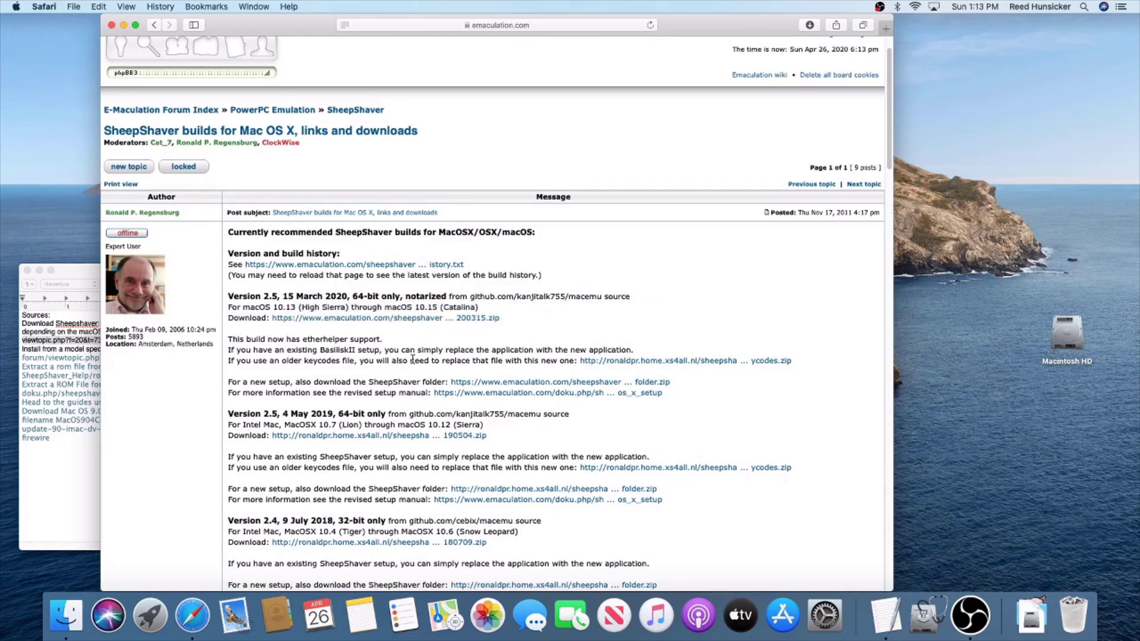
{"action": "scroll", "coordinate": [383, 364], "scroll_direction": "down", "scroll_amount": 1}
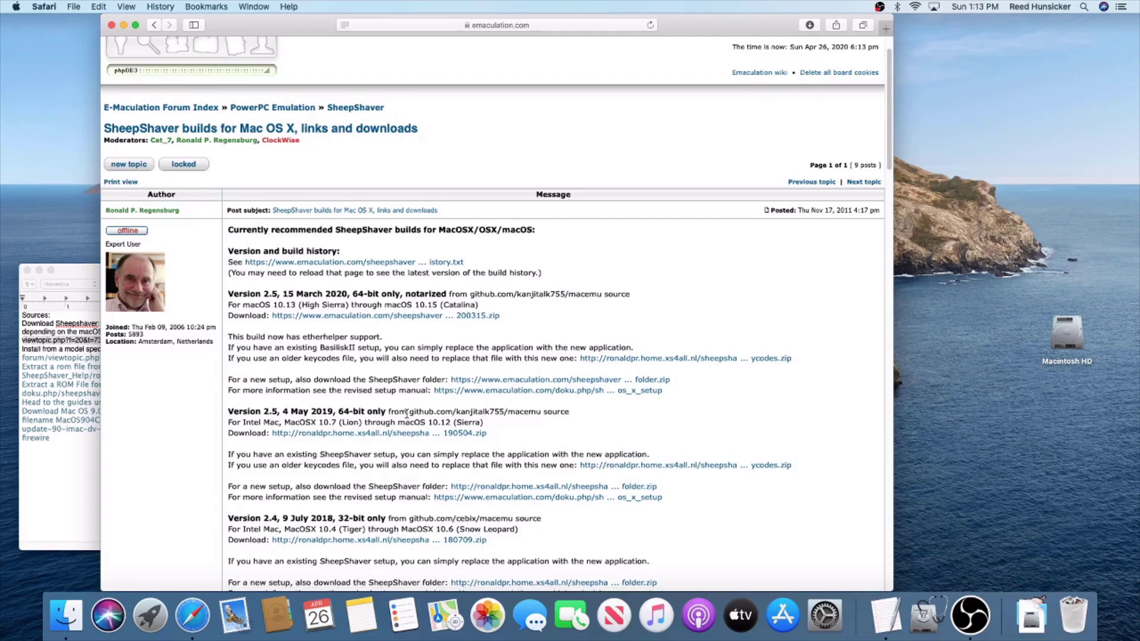
{"action": "scroll", "coordinate": [407, 413], "scroll_direction": "up", "scroll_amount": 3}
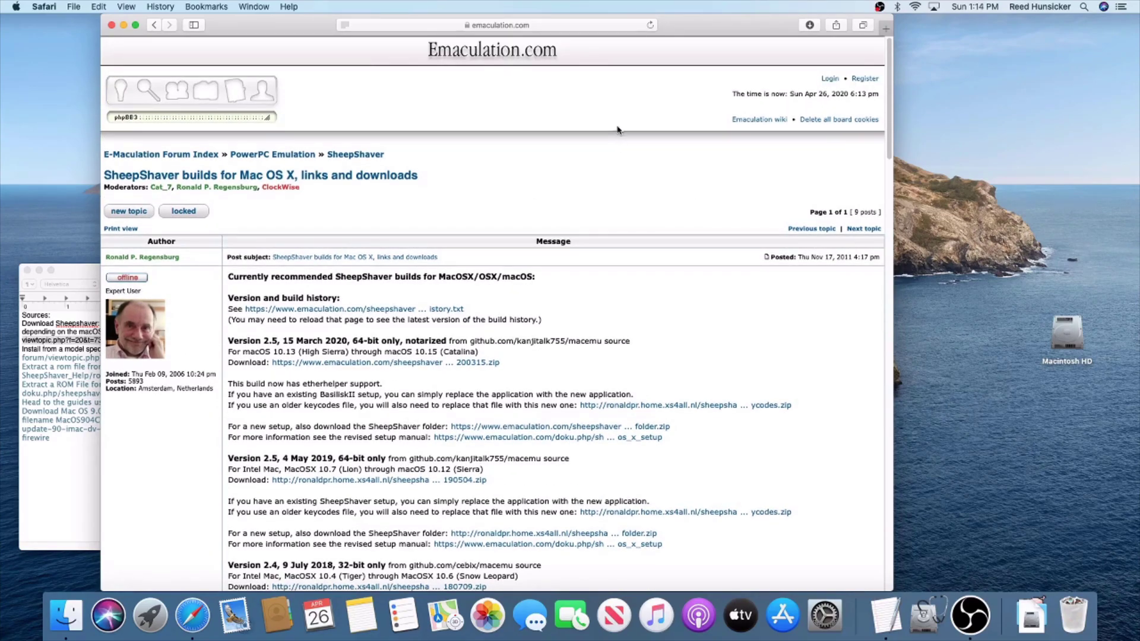
{"action": "left_click", "coordinate": [809, 25]}
{"action": "left_click", "coordinate": [216, 478]}
- In the Finder's Downloads folder, move the SheepShaver application into the SheepShaver folder and open that folder
{"action": "left_click", "coordinate": [66, 615]}
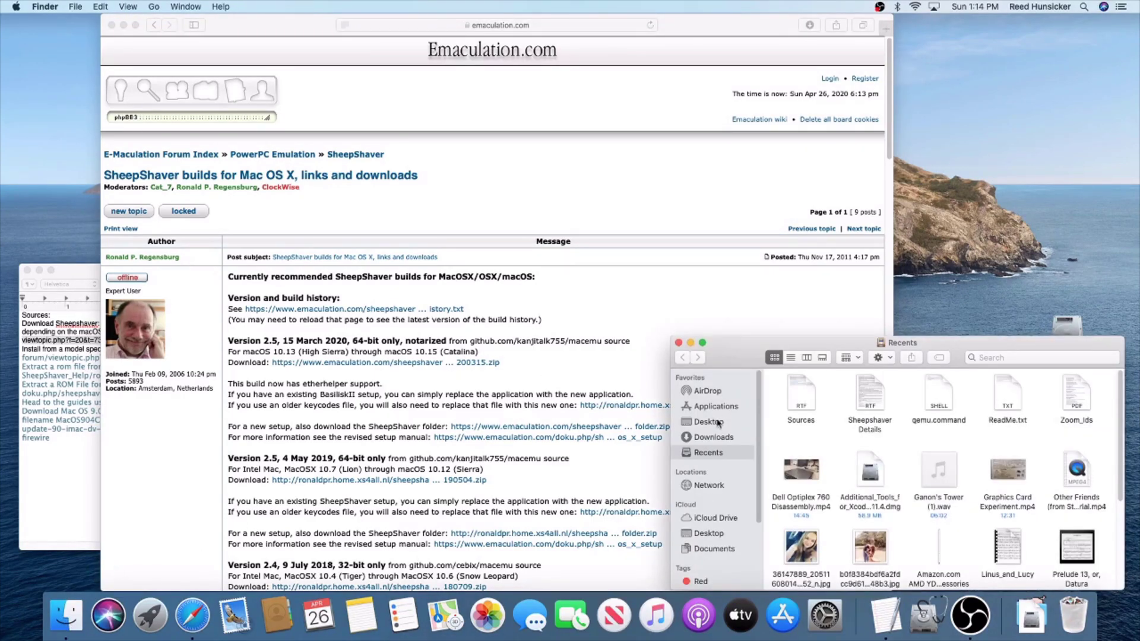
{"action": "left_click", "coordinate": [711, 436]}
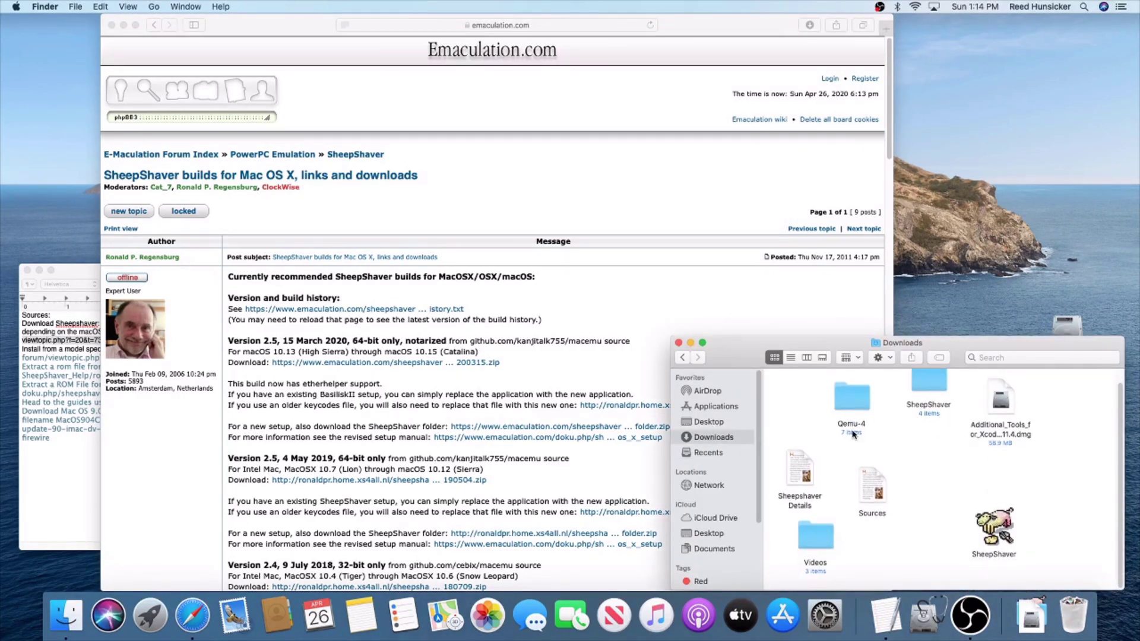
{"action": "left_click_drag", "start_coordinate": [994, 528], "coordinate": [926, 418]}
{"action": "double_click", "coordinate": [914, 436]}
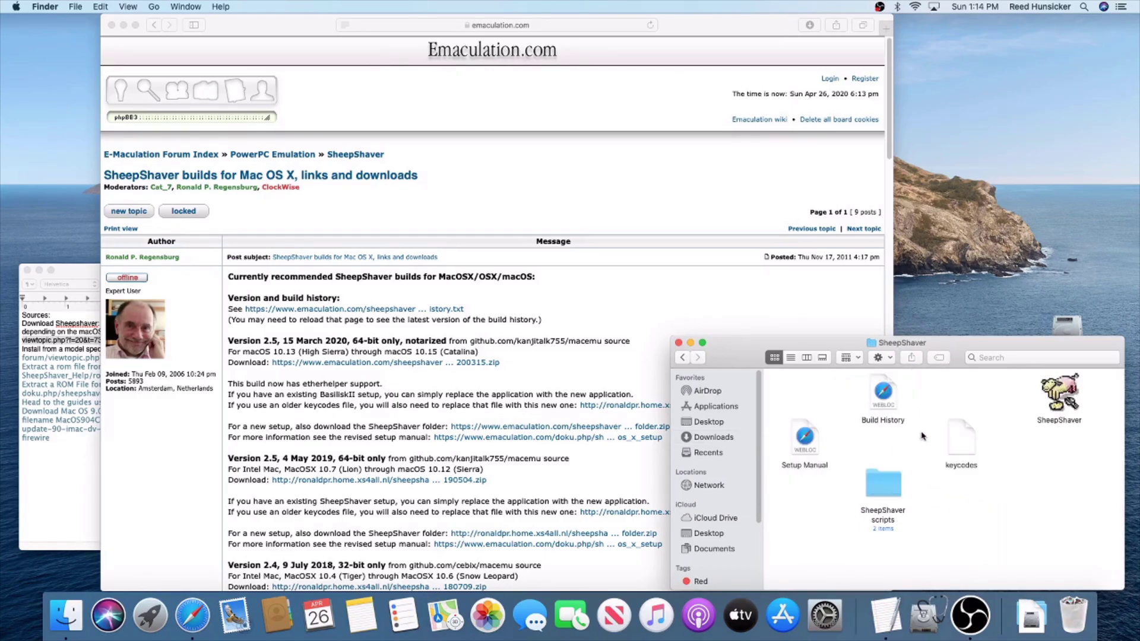
{"action": "left_click", "coordinate": [955, 436]}
{"action": "left_click", "coordinate": [922, 436]}
{"action": "left_click", "coordinate": [953, 445]}
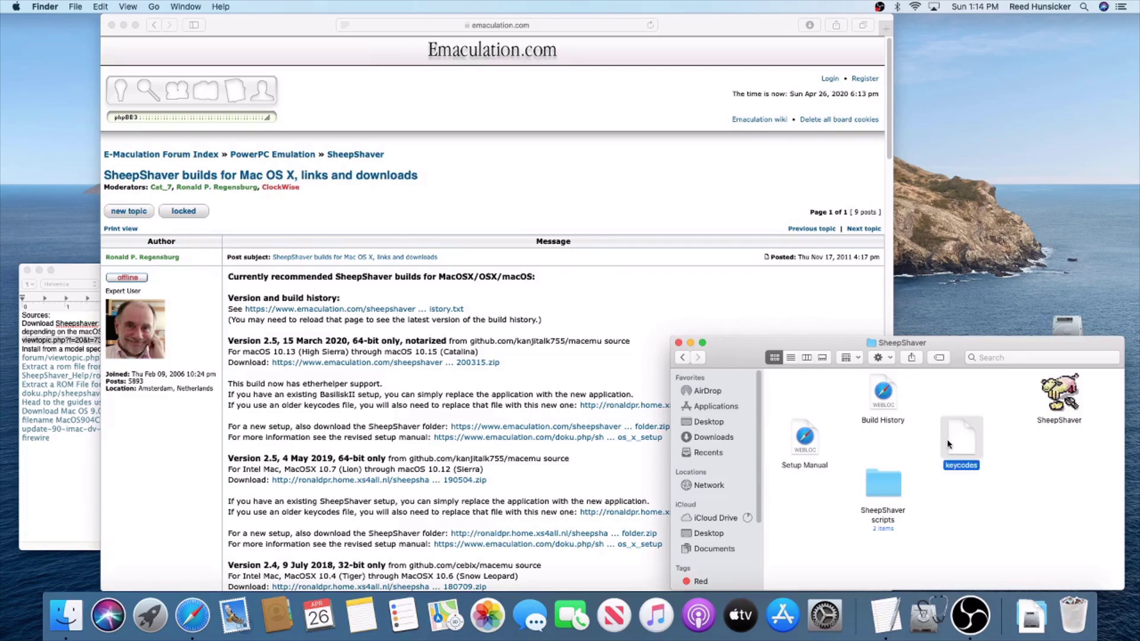
{"action": "left_click", "coordinate": [936, 449]}
{"action": "left_click", "coordinate": [948, 452]}
{"action": "left_click", "coordinate": [903, 463]}
{"action": "left_click", "coordinate": [961, 453]}
{"action": "left_click", "coordinate": [914, 436]}
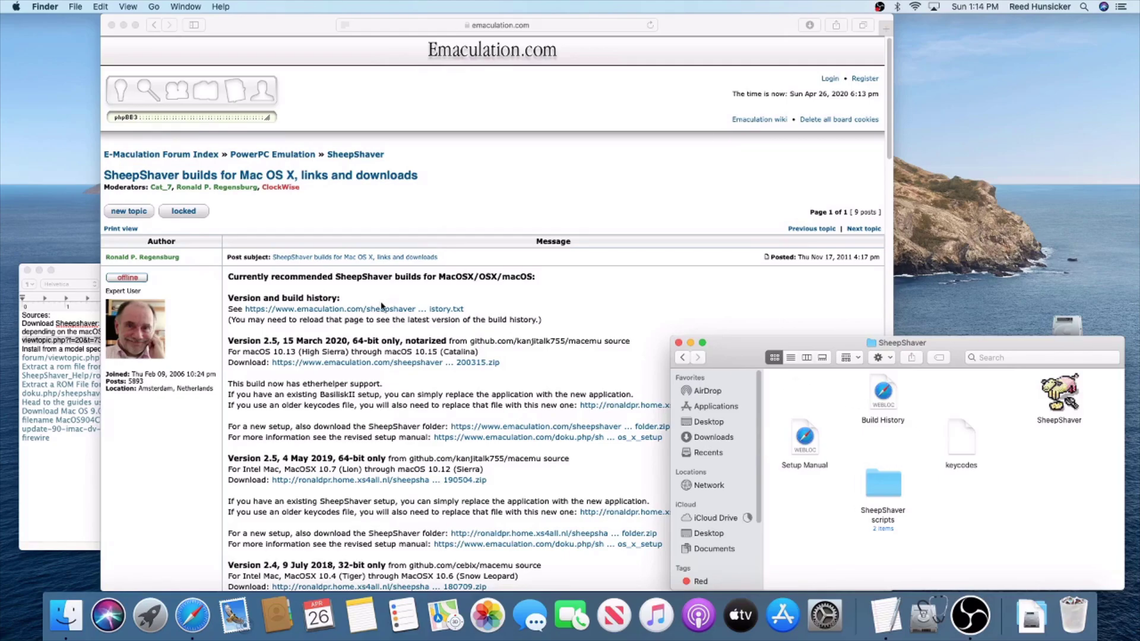
- Close the forum page window and bring the Sheepshaver Details document to the front
{"action": "left_click", "coordinate": [112, 25]}
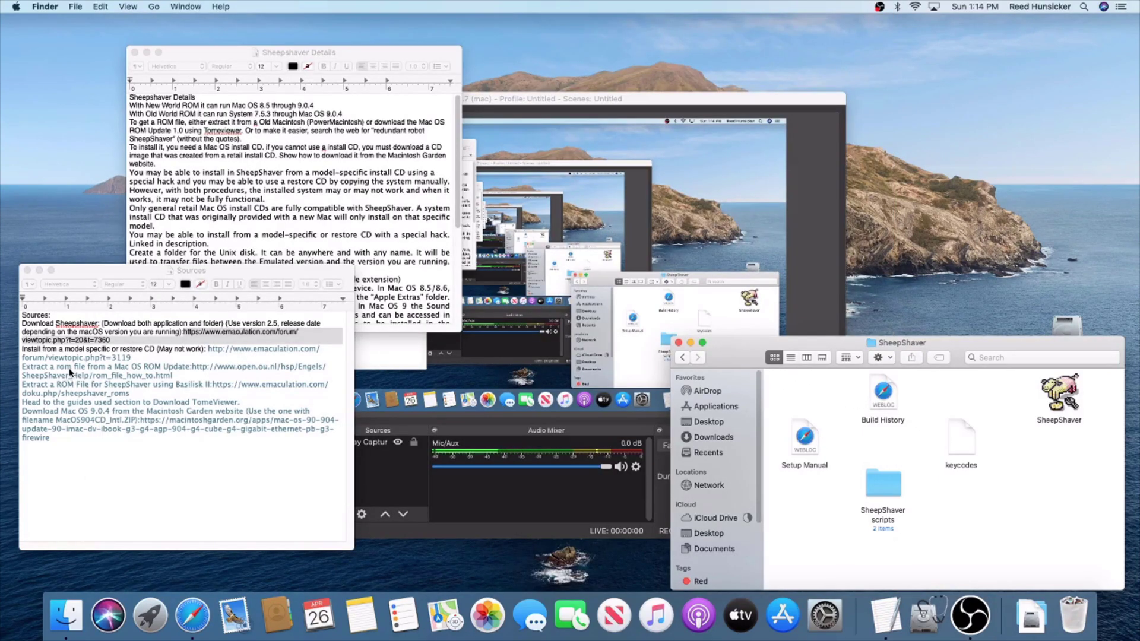
{"action": "left_click", "coordinate": [115, 350]}
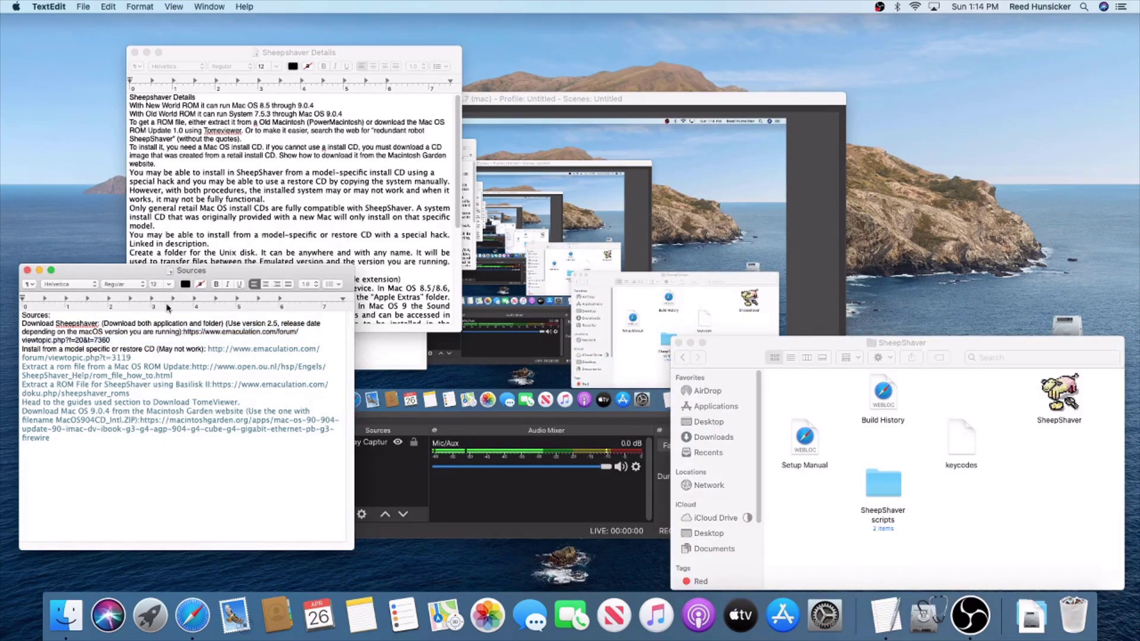
{"action": "left_click", "coordinate": [255, 181]}
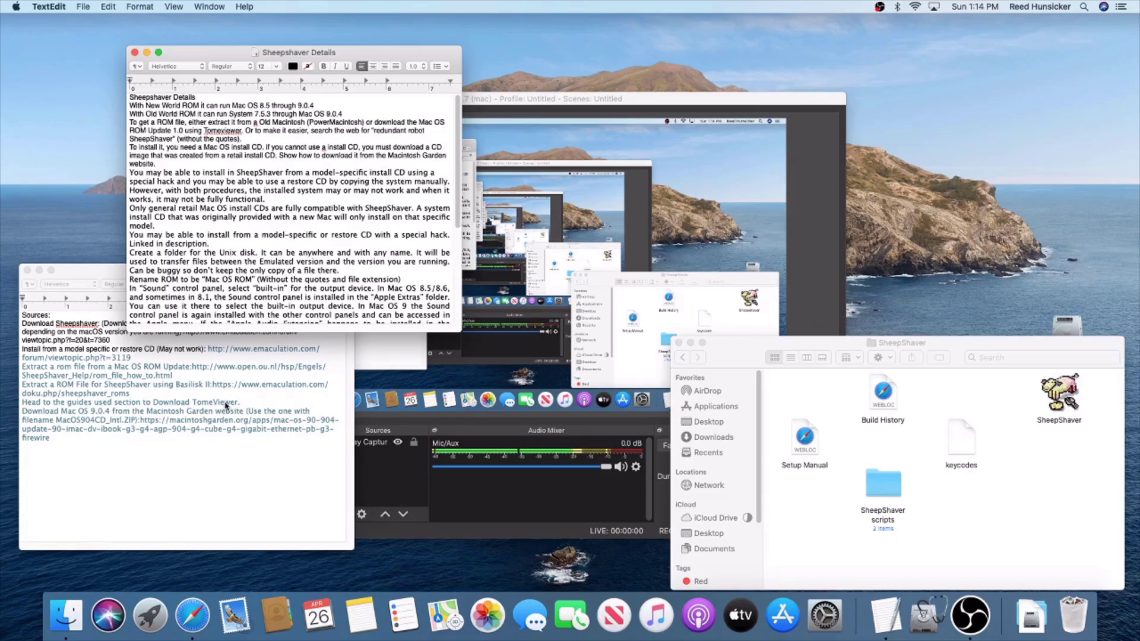
- Open a new Safari window and search the web for "redundant robot sheepshaver"
{"action": "left_click", "coordinate": [207, 596]}
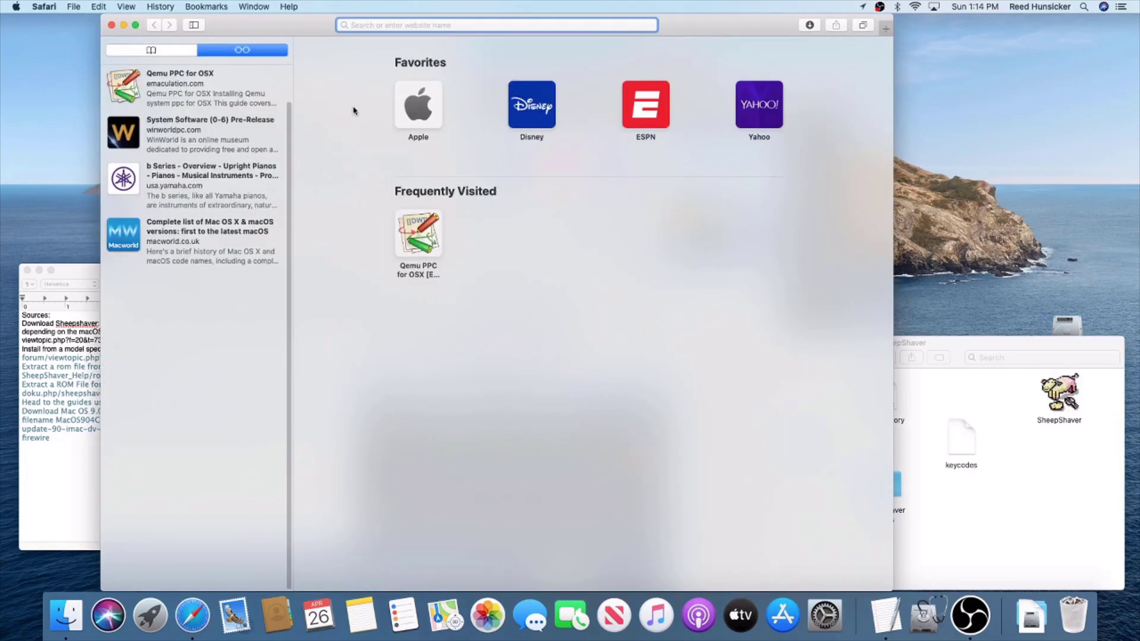
{"action": "type", "text": "redndant"}
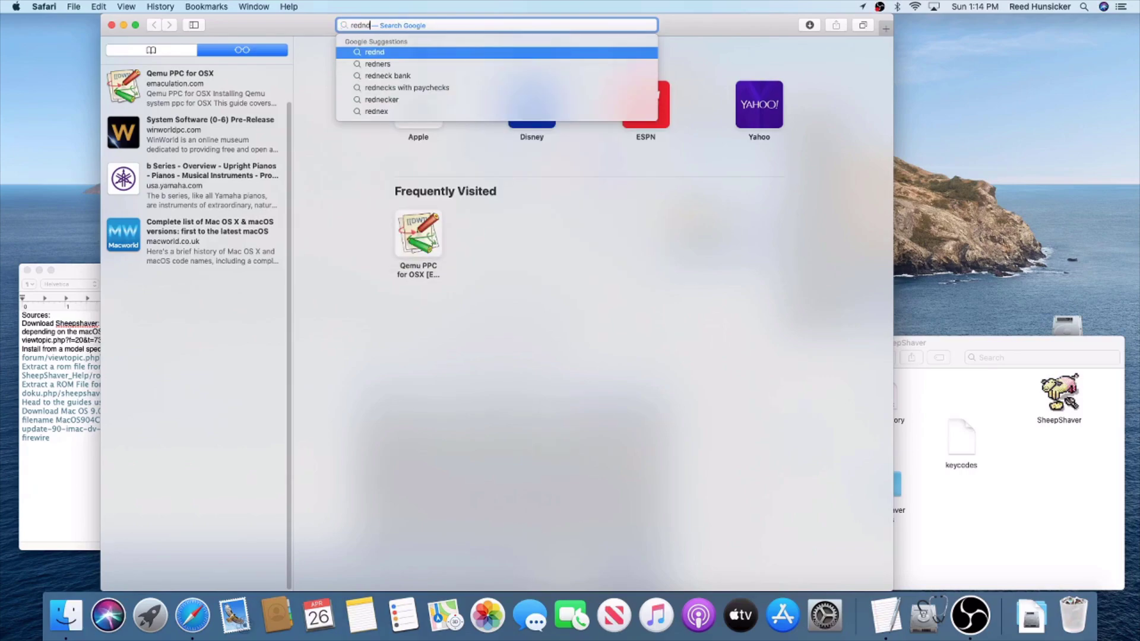
{"action": "key", "text": "BackSpace"}
{"action": "key", "text": "BackSpace"}
{"action": "key", "text": "BackSpace"}
{"action": "key", "text": "BackSpace"}
{"action": "key", "text": "BackSpace"}
{"action": "key", "text": "BackSpace"}
{"action": "type", "text": "dundant robot s"}
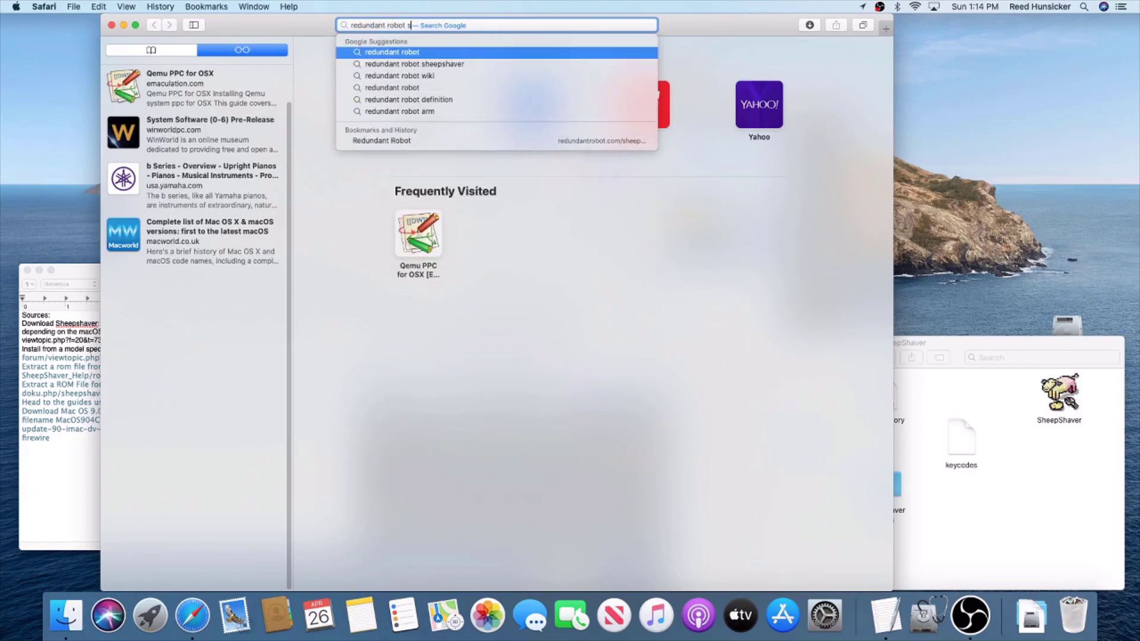
{"action": "type", "text": "heepshaver"}
{"action": "key", "text": "Return"}
- Open the "ROMs - Redundant Robot" search result and find its list of ROM downloads
{"action": "left_click", "coordinate": [248, 148]}
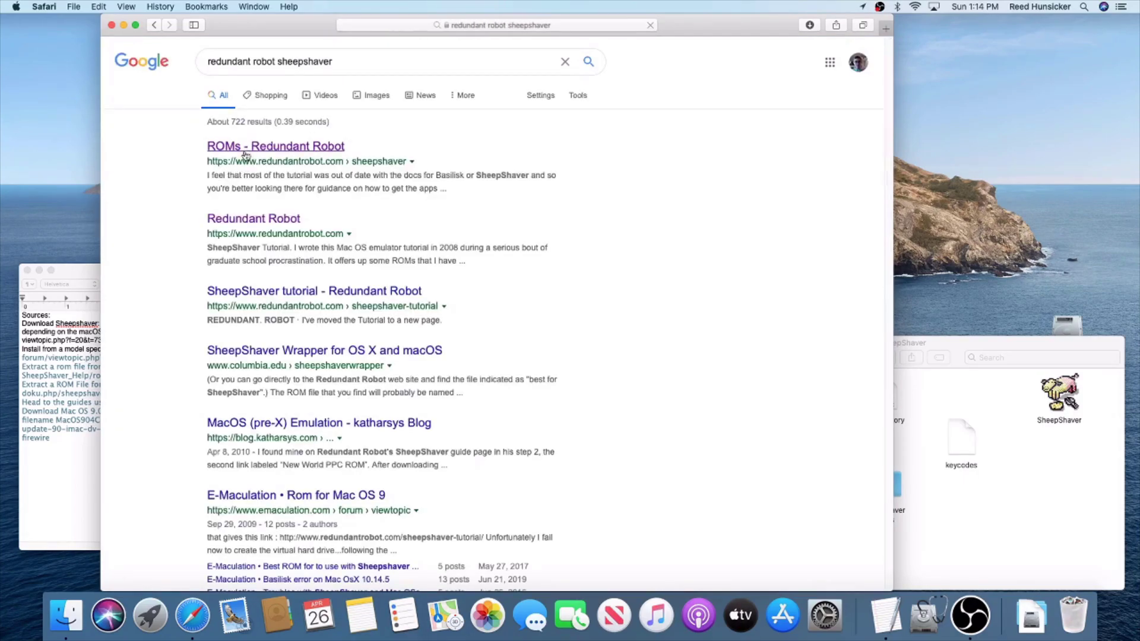
{"action": "scroll", "coordinate": [386, 275], "scroll_direction": "down", "scroll_amount": 10}
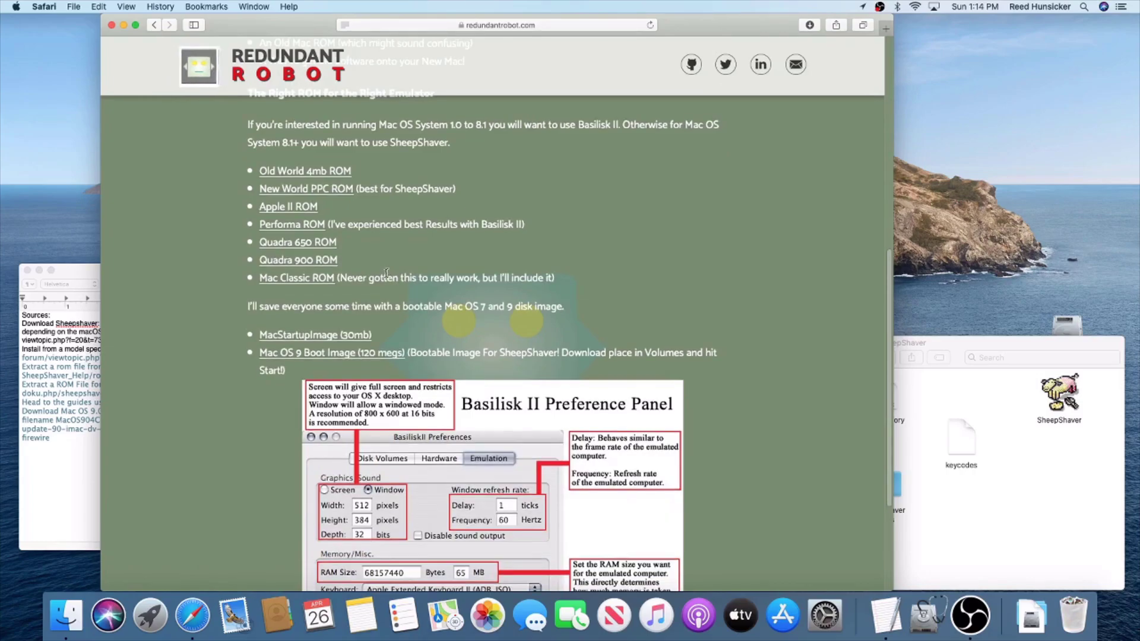
{"action": "scroll", "coordinate": [386, 276], "scroll_direction": "up", "scroll_amount": 1}
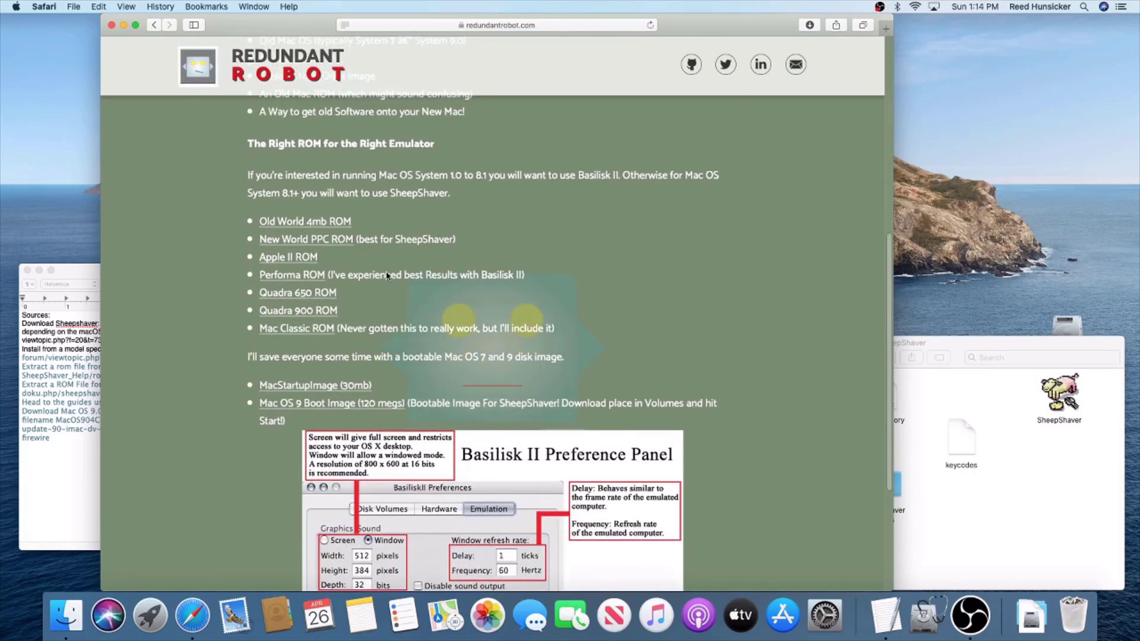
- Check in the Sheepshaver Details document which Mac OS versions the New World and Old World ROMs can run
{"action": "left_click", "coordinate": [4, 364]}
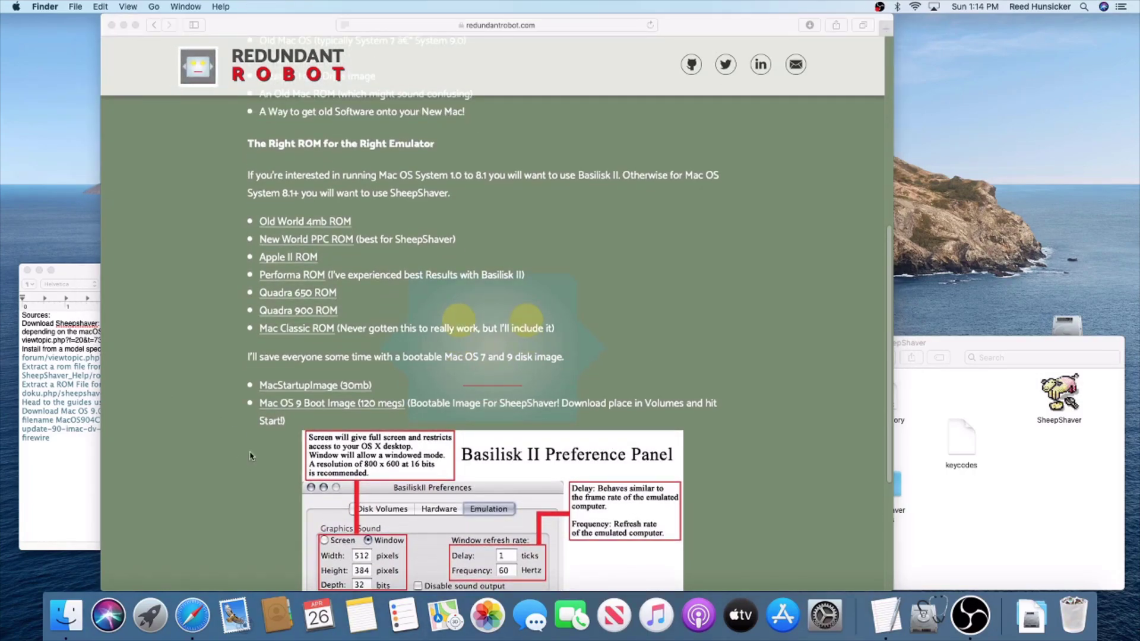
{"action": "left_click", "coordinate": [884, 615]}
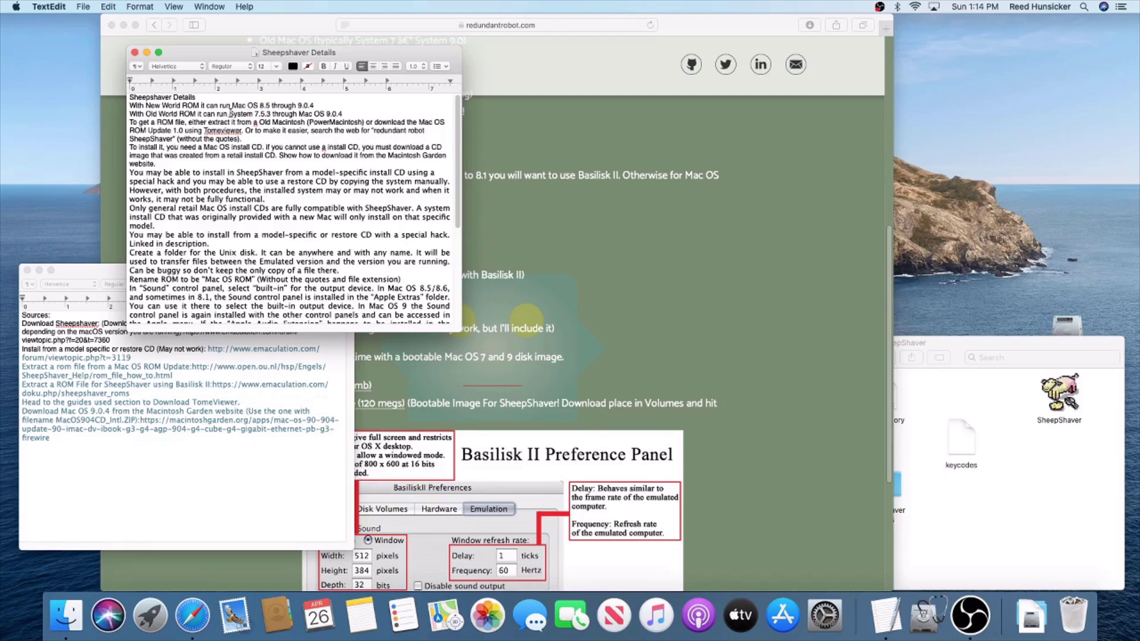
{"action": "left_click_drag", "start_coordinate": [230, 114], "coordinate": [268, 113]}
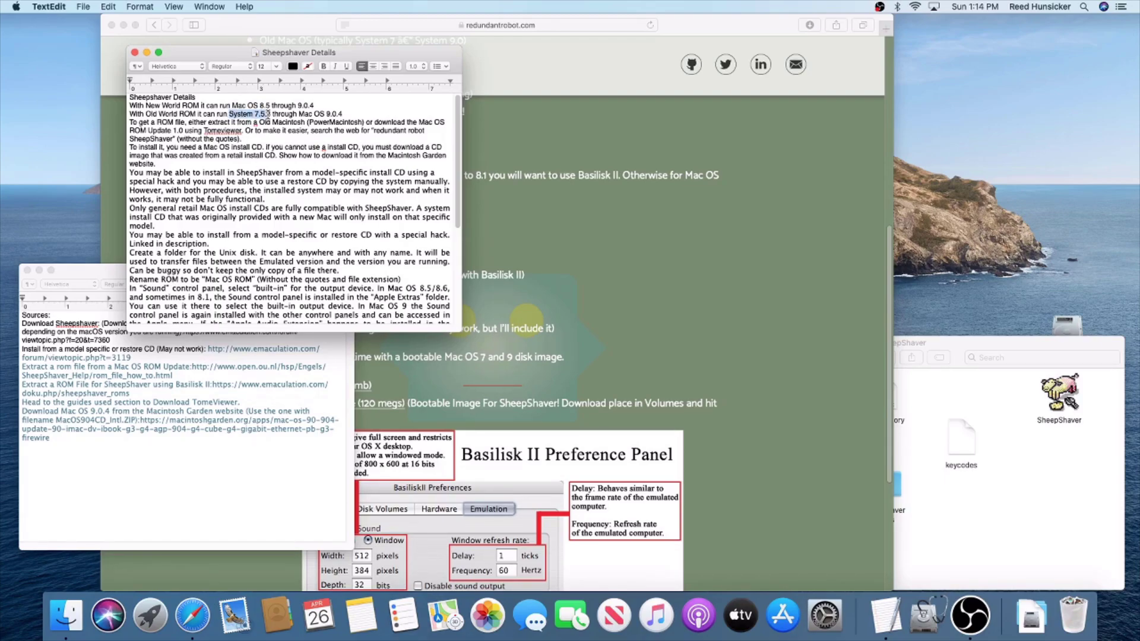
{"action": "left_click", "coordinate": [325, 113]}
{"action": "left_click", "coordinate": [354, 116]}
{"action": "left_click_drag", "start_coordinate": [319, 105], "coordinate": [268, 106]}
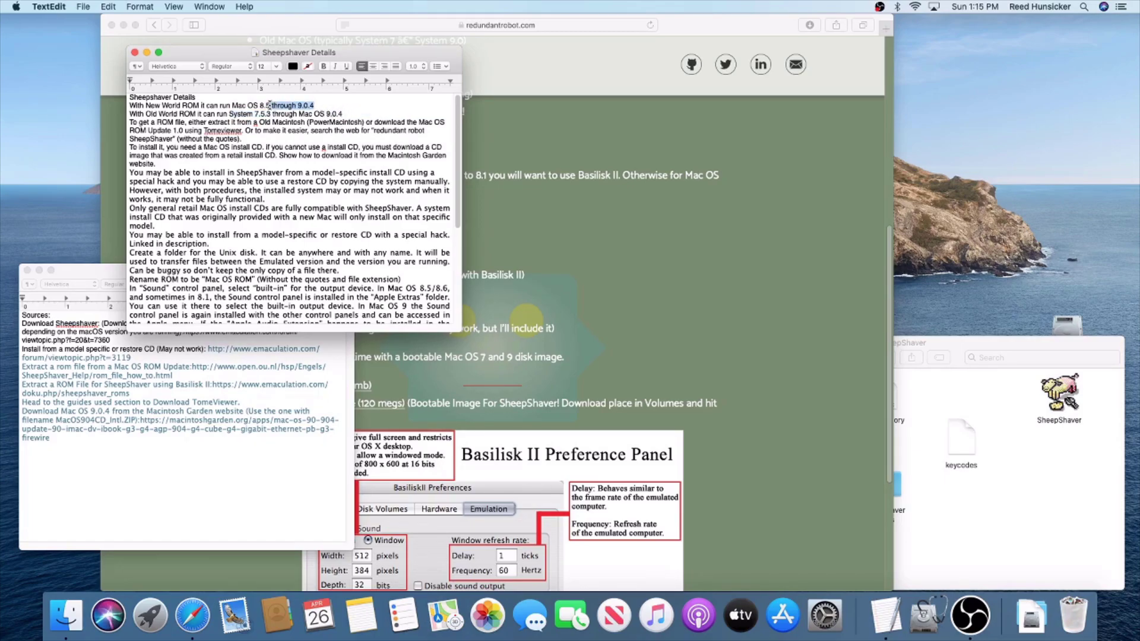
{"action": "left_click", "coordinate": [269, 104]}
{"action": "left_click_drag", "start_coordinate": [240, 105], "coordinate": [270, 105]}
{"action": "left_click", "coordinate": [270, 106]}
{"action": "left_click_drag", "start_coordinate": [248, 105], "coordinate": [273, 106]}
{"action": "left_click", "coordinate": [189, 116]}
{"action": "left_click_drag", "start_coordinate": [248, 105], "coordinate": [273, 105]}
{"action": "left_click", "coordinate": [276, 106]}
- Download the New World PPC ROM from the Redundant Robot page and show the downloads list
{"action": "left_click", "coordinate": [505, 188]}
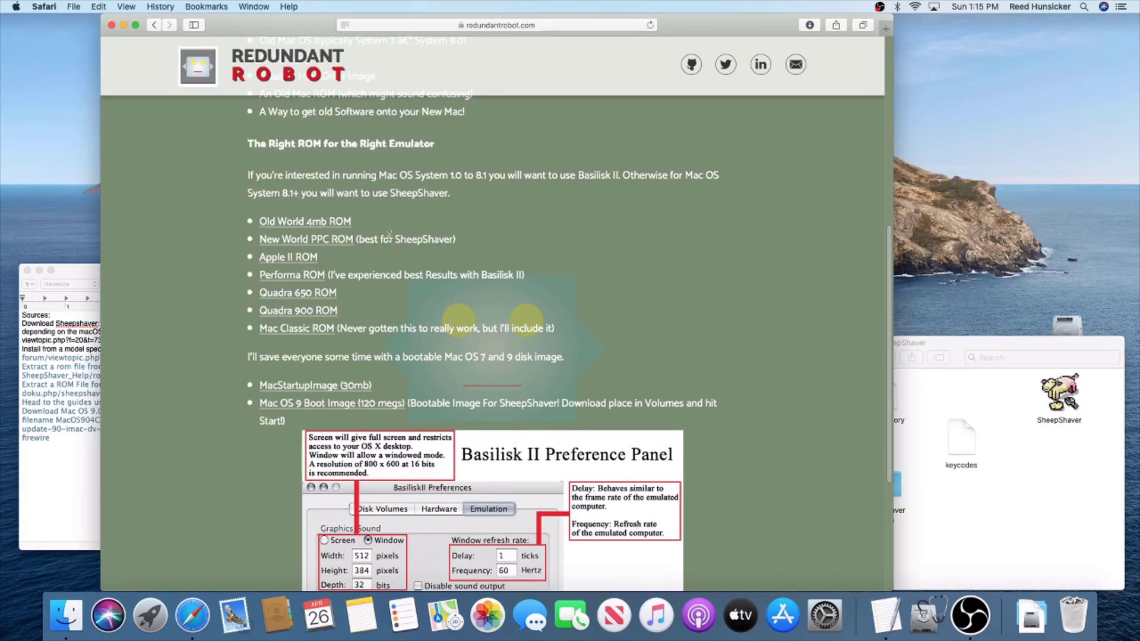
{"action": "left_click", "coordinate": [337, 240]}
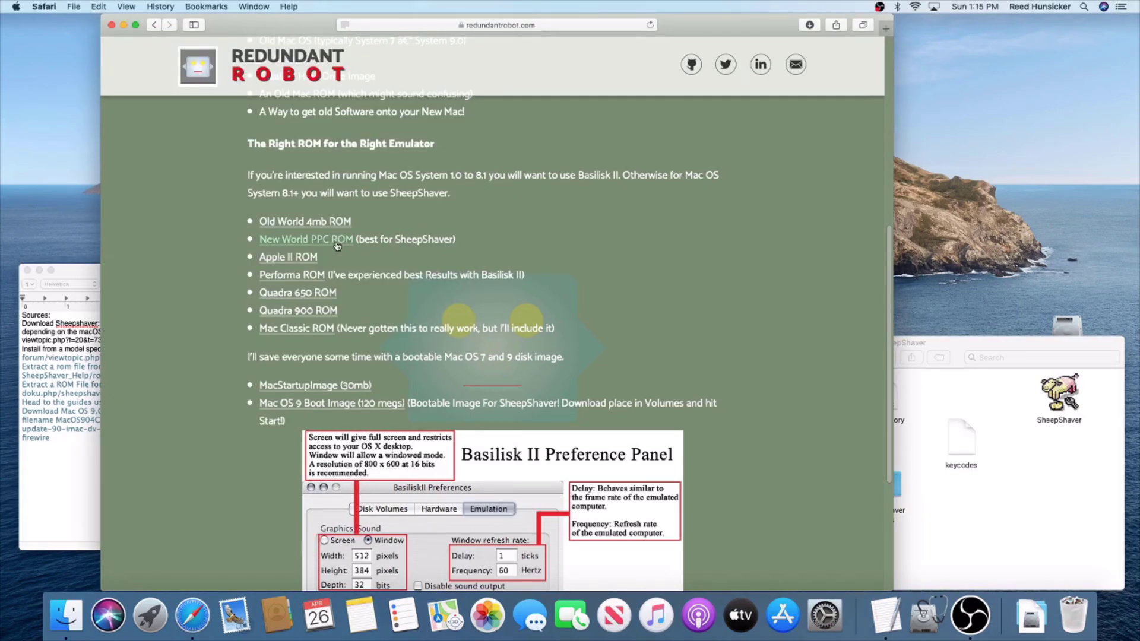
{"action": "left_click", "coordinate": [809, 24]}
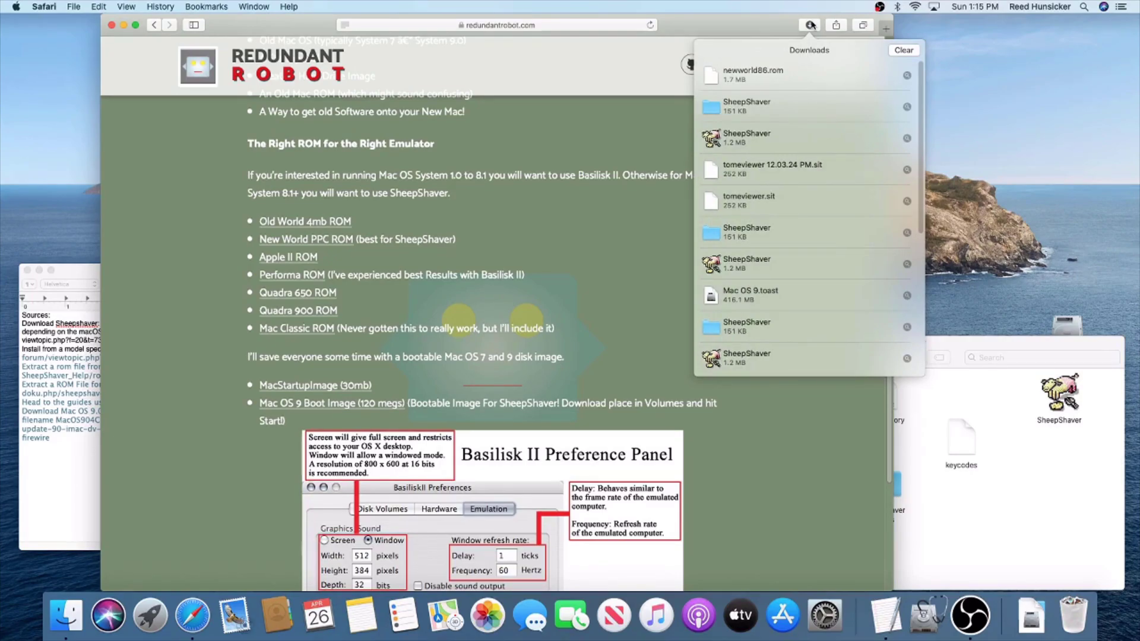
- Rename the downloaded newworld86.rom file in the Downloads folder to "Mac OS ROM"
{"action": "left_click", "coordinate": [810, 25]}
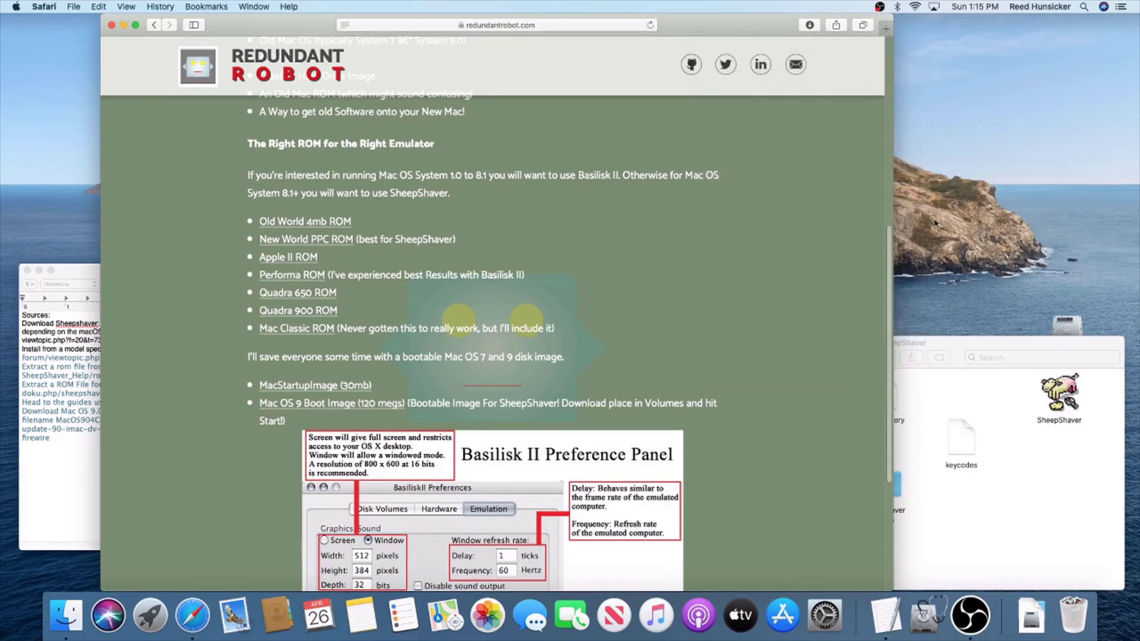
{"action": "left_click", "coordinate": [958, 417]}
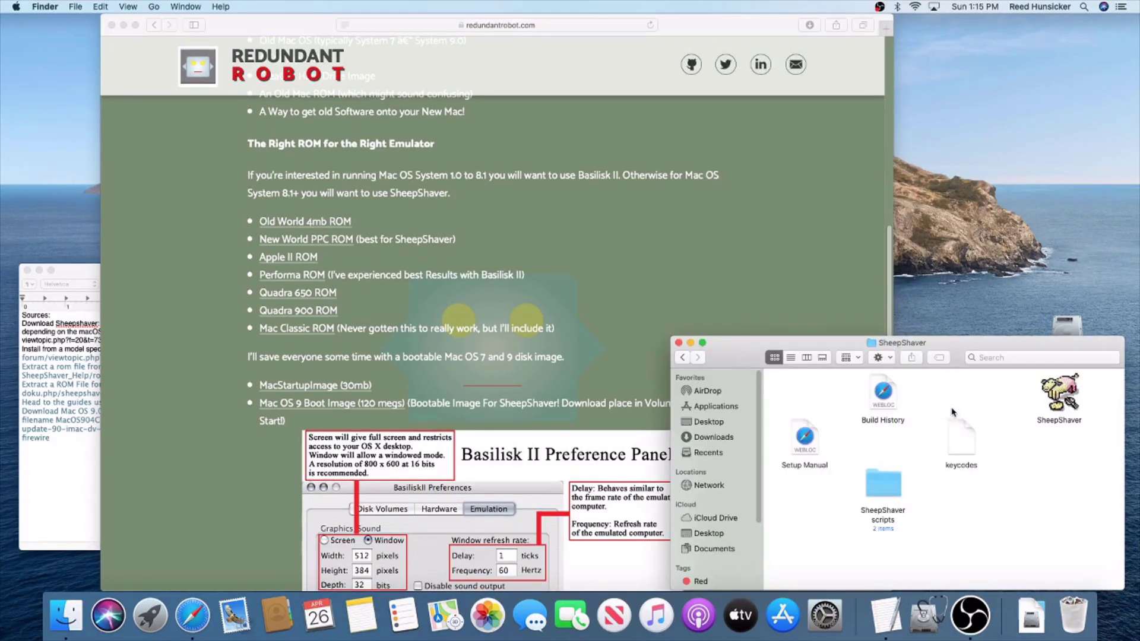
{"action": "left_click", "coordinate": [808, 24]}
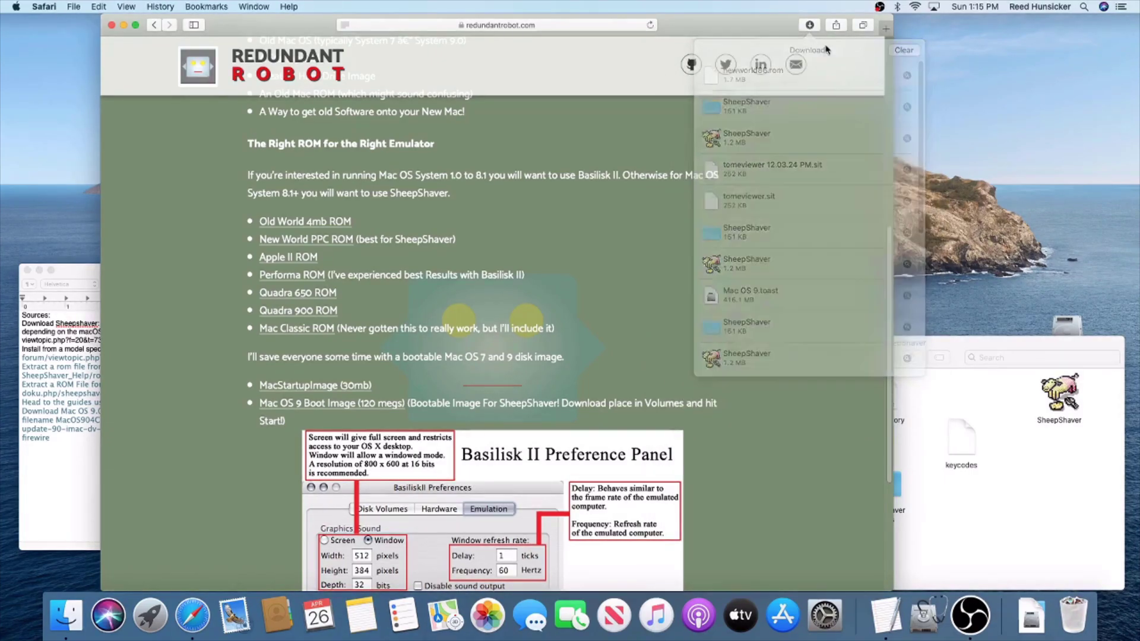
{"action": "left_click", "coordinate": [853, 423]}
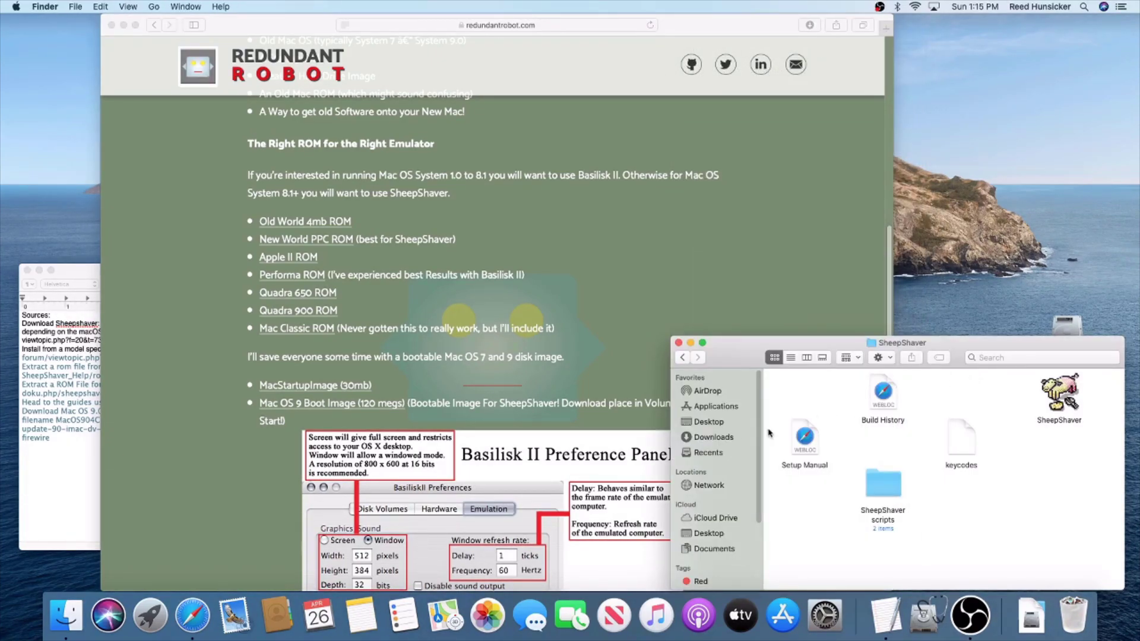
{"action": "left_click", "coordinate": [713, 439]}
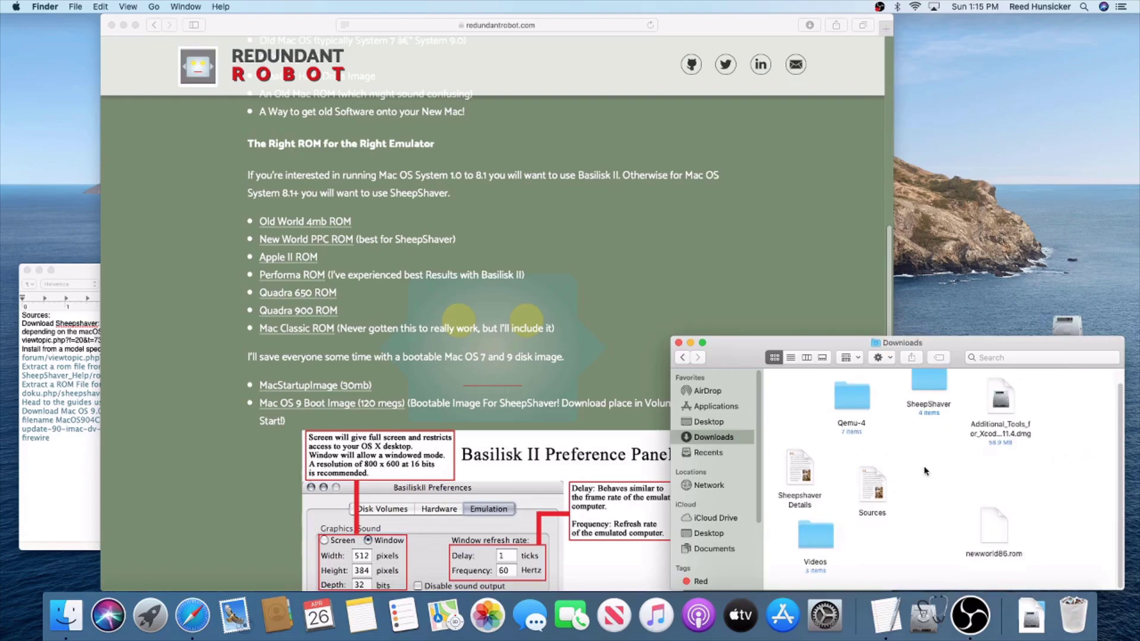
{"action": "left_click", "coordinate": [996, 530]}
{"action": "right_click", "coordinate": [993, 532]}
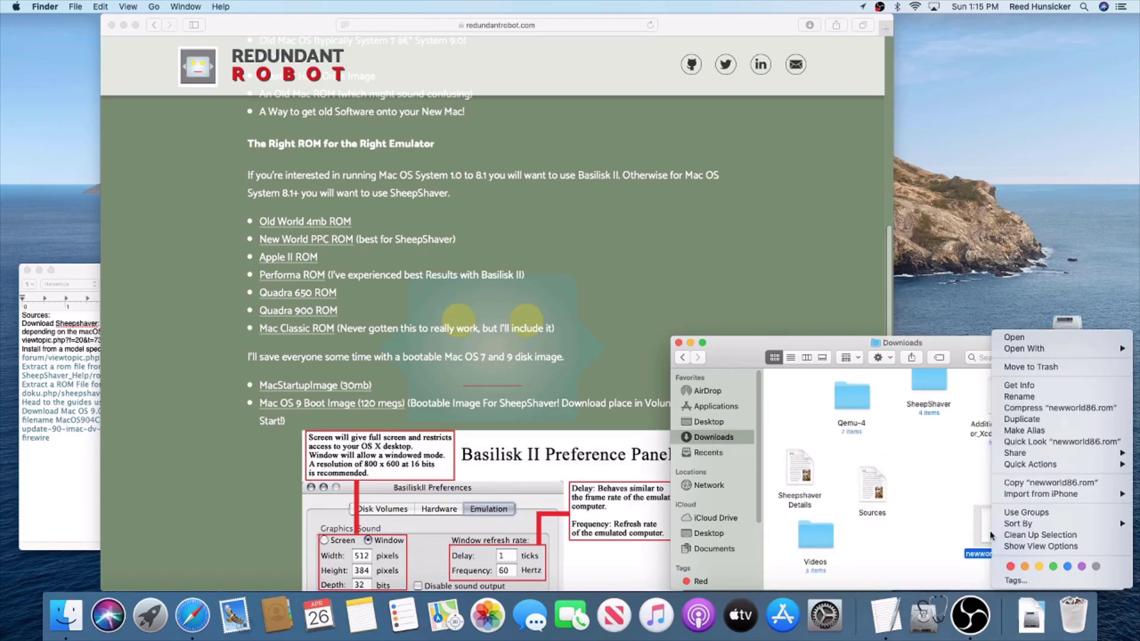
{"action": "left_click", "coordinate": [1017, 396]}
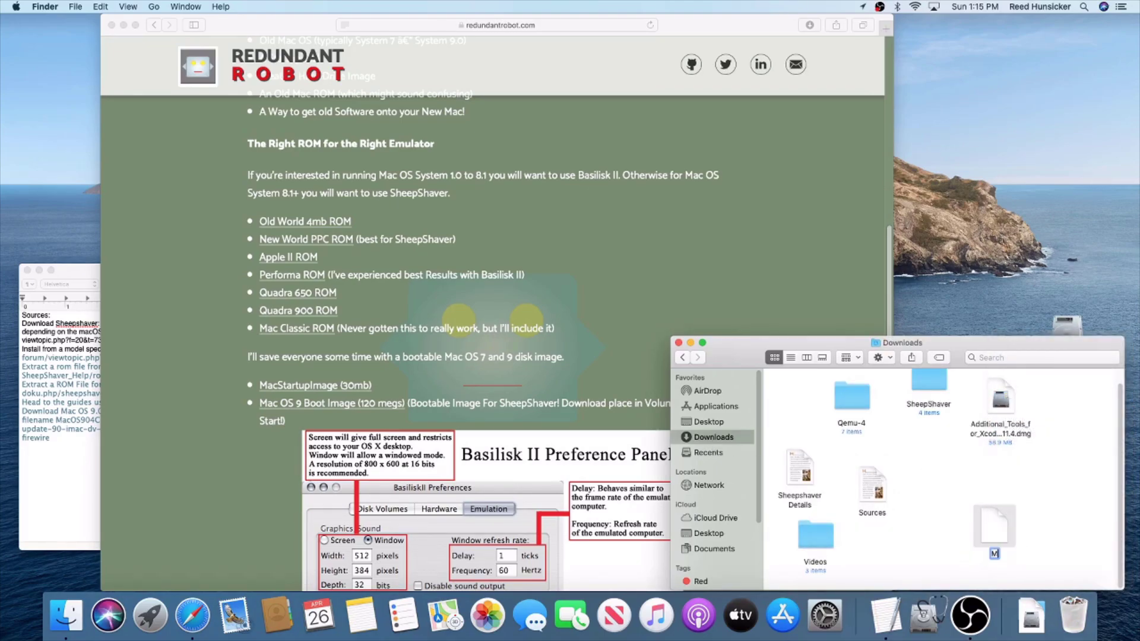
{"action": "type", "text": "Mac OS ROM"}
{"action": "key", "text": "Return"}
- Move the Mac OS ROM file into the SheepShaver folder and open that folder
{"action": "left_click_drag", "start_coordinate": [997, 550], "coordinate": [927, 392]}
{"action": "left_click", "coordinate": [927, 390]}
{"action": "double_click", "coordinate": [927, 391]}
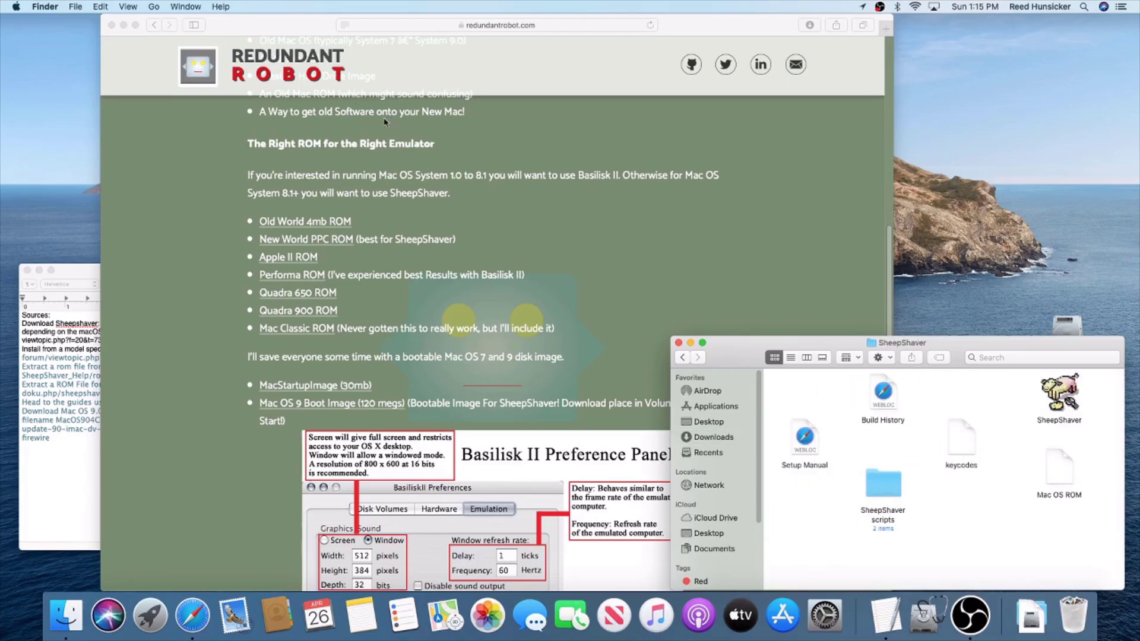
- Close the Redundant Robot browser window and read in the Sheepshaver Details document how to obtain a ROM file and an install CD image
{"action": "left_click", "coordinate": [112, 25]}
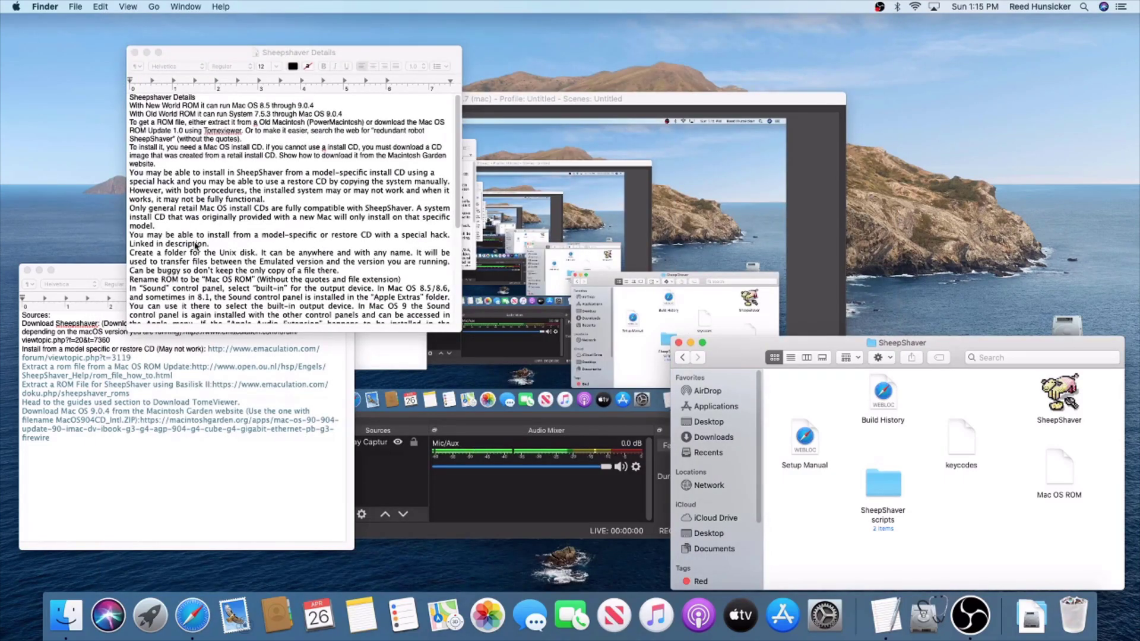
{"action": "left_click", "coordinate": [258, 214]}
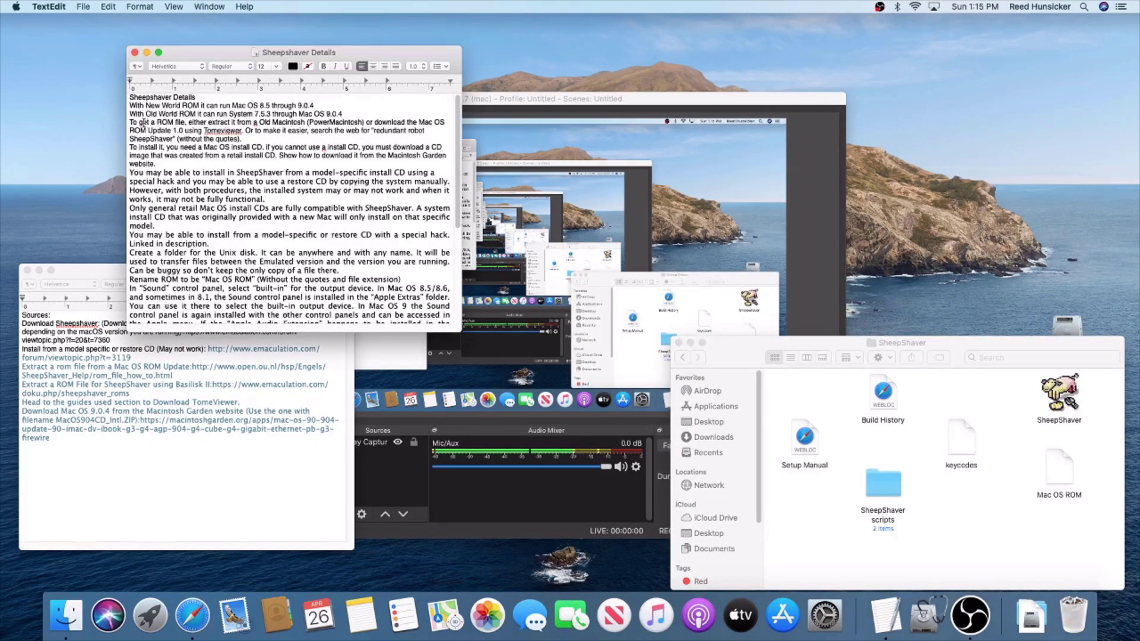
{"action": "left_click_drag", "start_coordinate": [130, 123], "coordinate": [306, 123]}
{"action": "left_click", "coordinate": [309, 123]}
{"action": "left_click_drag", "start_coordinate": [312, 131], "coordinate": [415, 141]}
{"action": "left_click", "coordinate": [415, 141]}
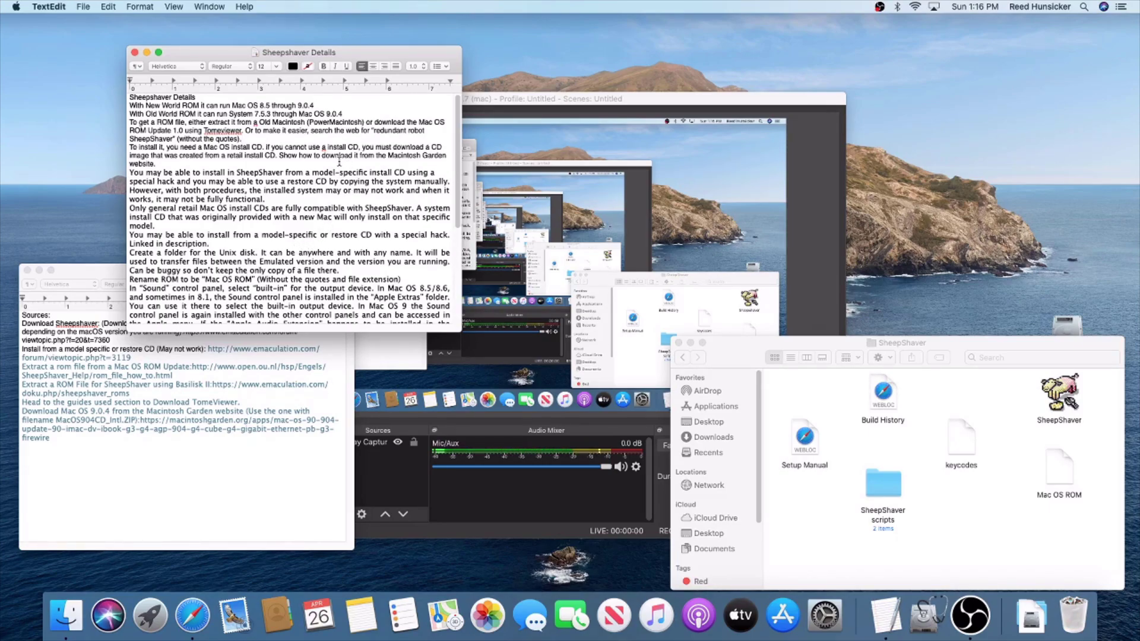
- Switch to Safari, search the web for "macintosh garden" and open the Macintosh Garden site
{"action": "left_click", "coordinate": [191, 617]}
{"action": "type", "text": "macintosh"}
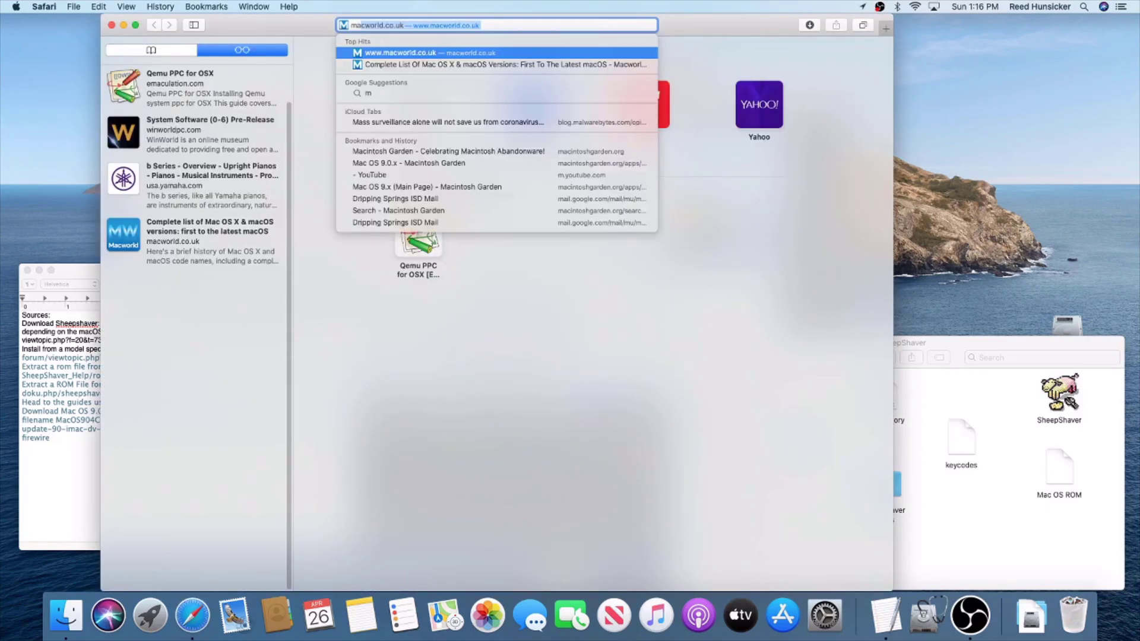
{"action": "type", "text": " garden"}
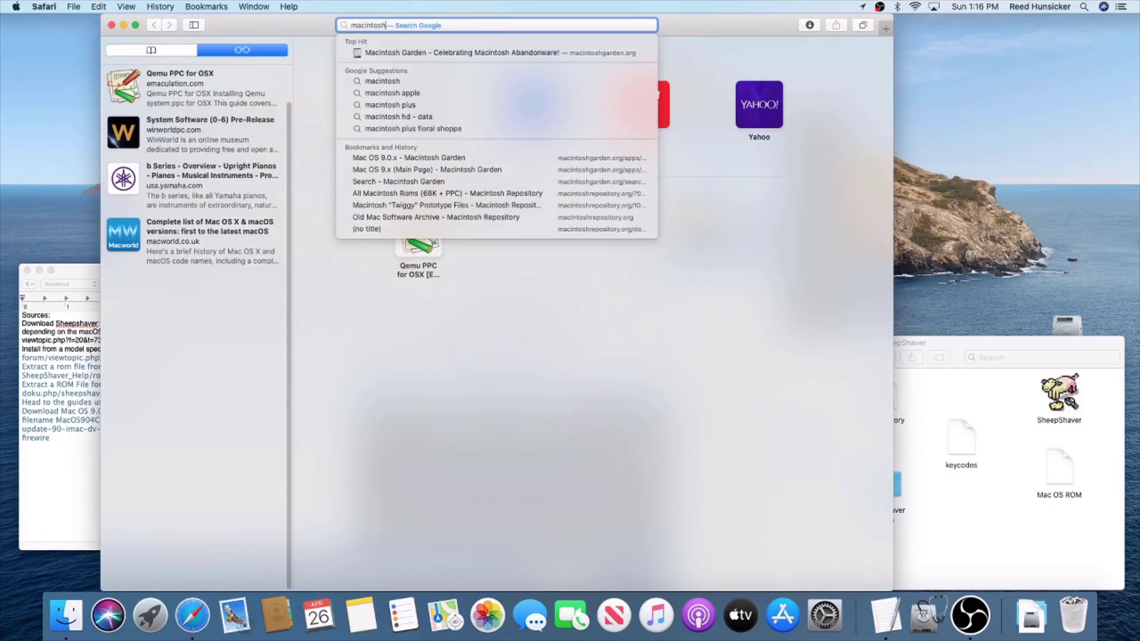
{"action": "key", "text": "Return"}
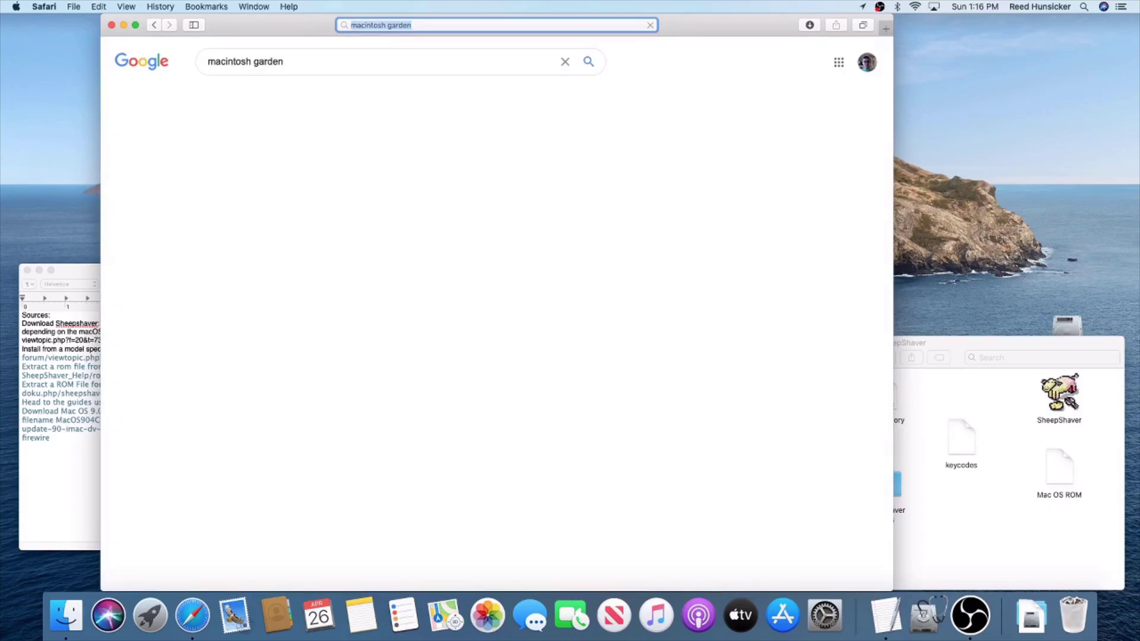
{"action": "left_click", "coordinate": [351, 146]}
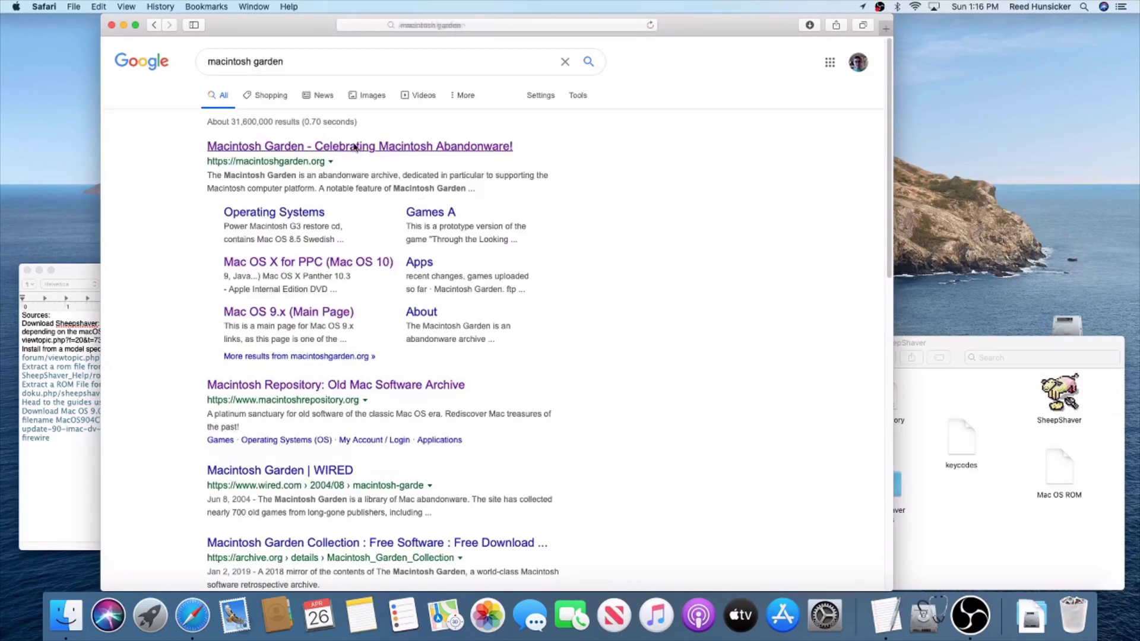
- Open the Mac OS 9.x main page on Macintosh Garden and follow the More Disc Images link under Mac OS 9.0.4
{"action": "scroll", "coordinate": [356, 282], "scroll_direction": "down", "scroll_amount": 10}
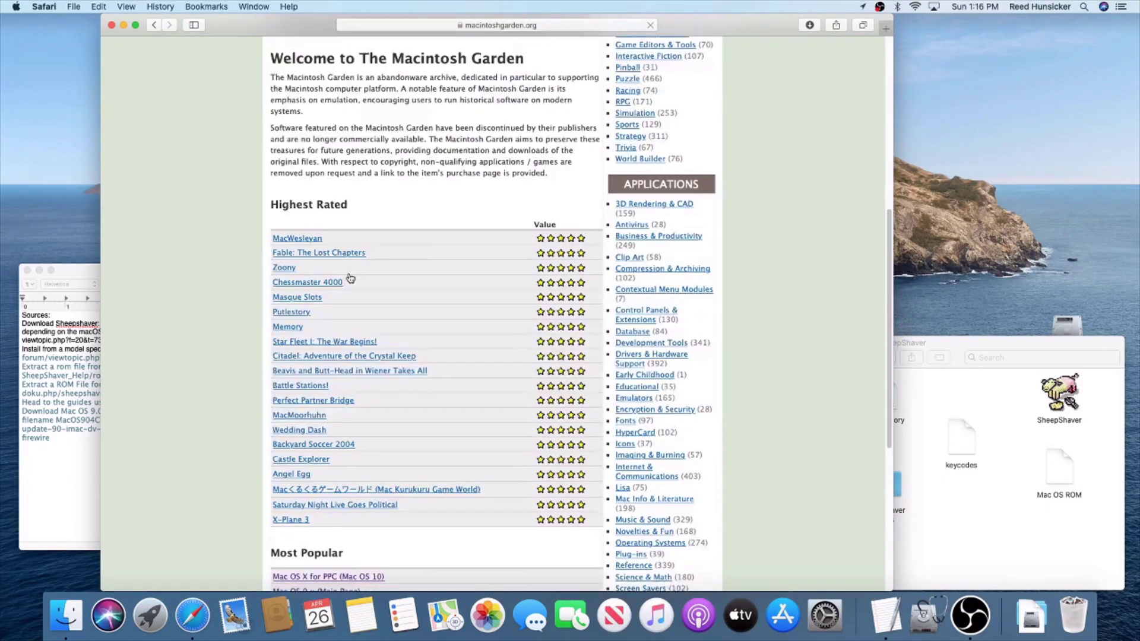
{"action": "scroll", "coordinate": [356, 281], "scroll_direction": "down", "scroll_amount": 3}
{"action": "left_click", "coordinate": [324, 332]}
{"action": "scroll", "coordinate": [428, 279], "scroll_direction": "down", "scroll_amount": 10}
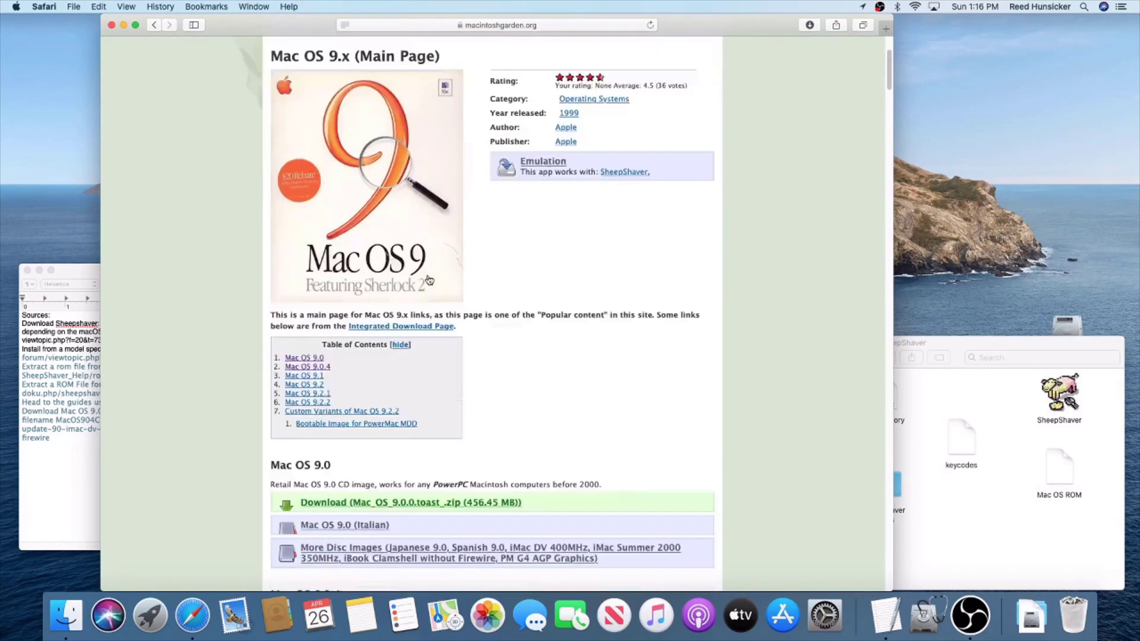
{"action": "scroll", "coordinate": [428, 278], "scroll_direction": "down", "scroll_amount": 1}
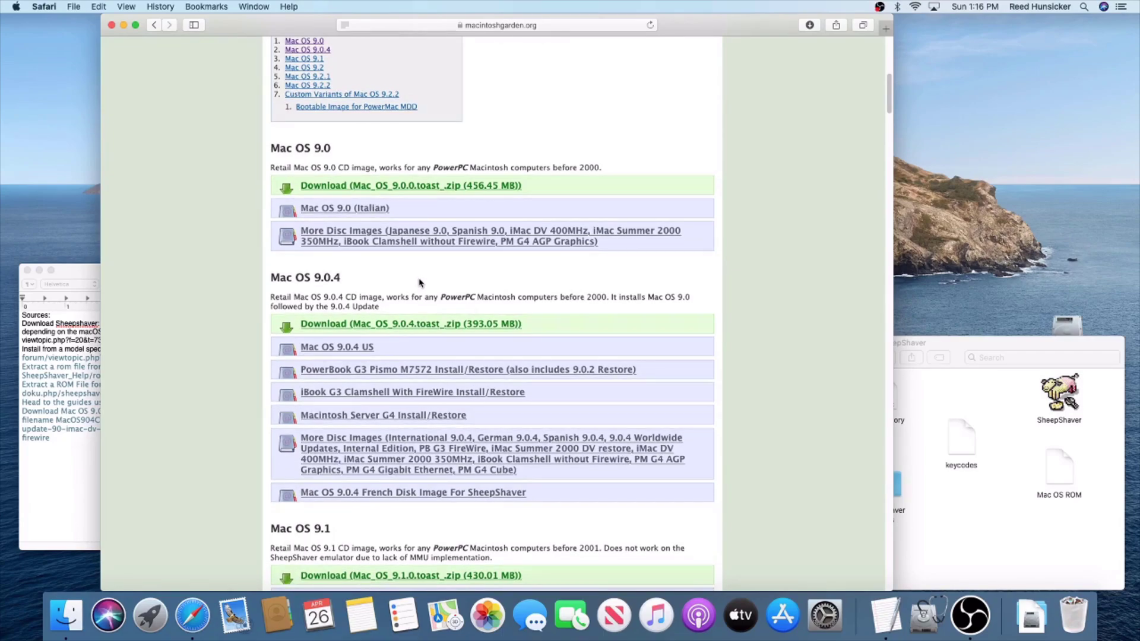
{"action": "left_click", "coordinate": [393, 458]}
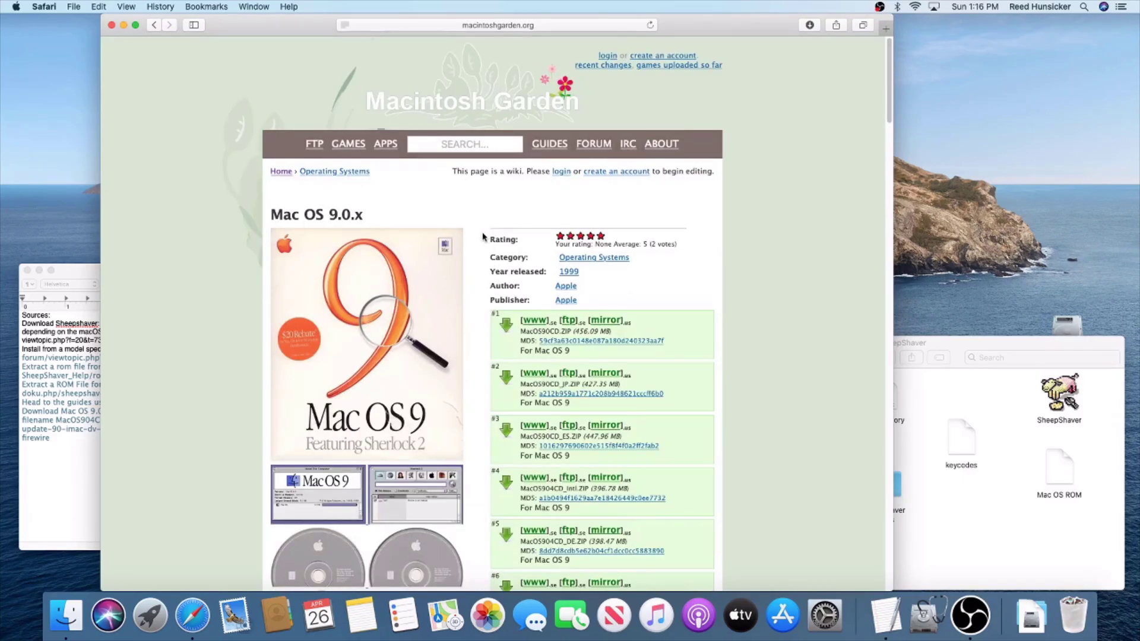
- Download MacOS904CD_Intl.ZIP from the Mac OS 9.0.x page and show the downloads list
{"action": "scroll", "coordinate": [483, 237], "scroll_direction": "down", "scroll_amount": 2}
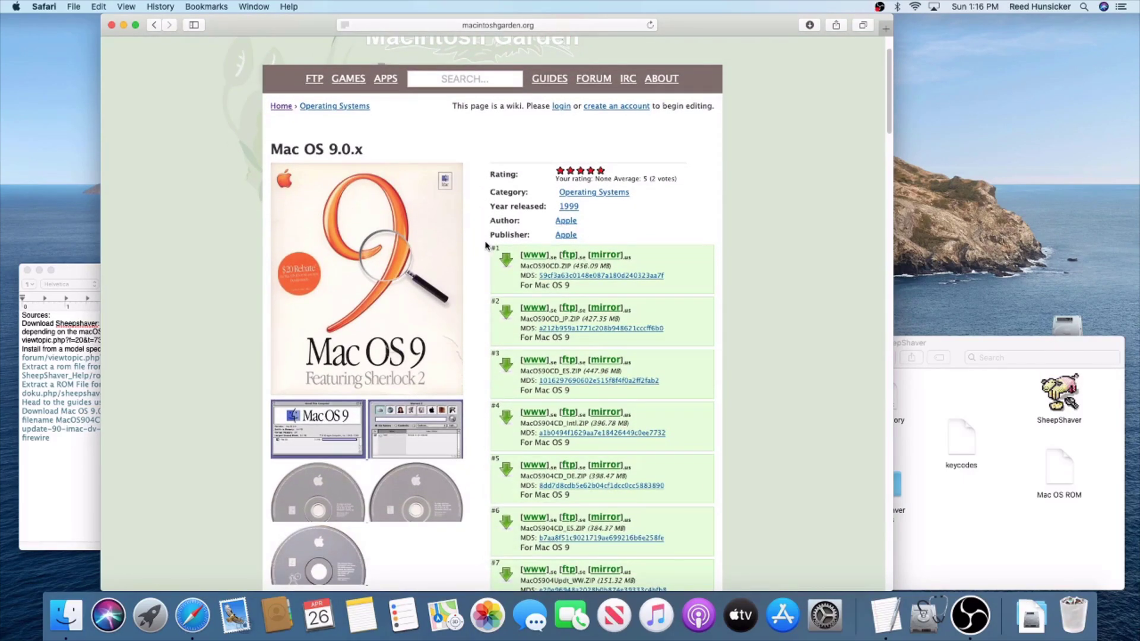
{"action": "left_click_drag", "start_coordinate": [522, 423], "coordinate": [563, 423]}
{"action": "left_click", "coordinate": [562, 422]}
{"action": "left_click", "coordinate": [535, 412]}
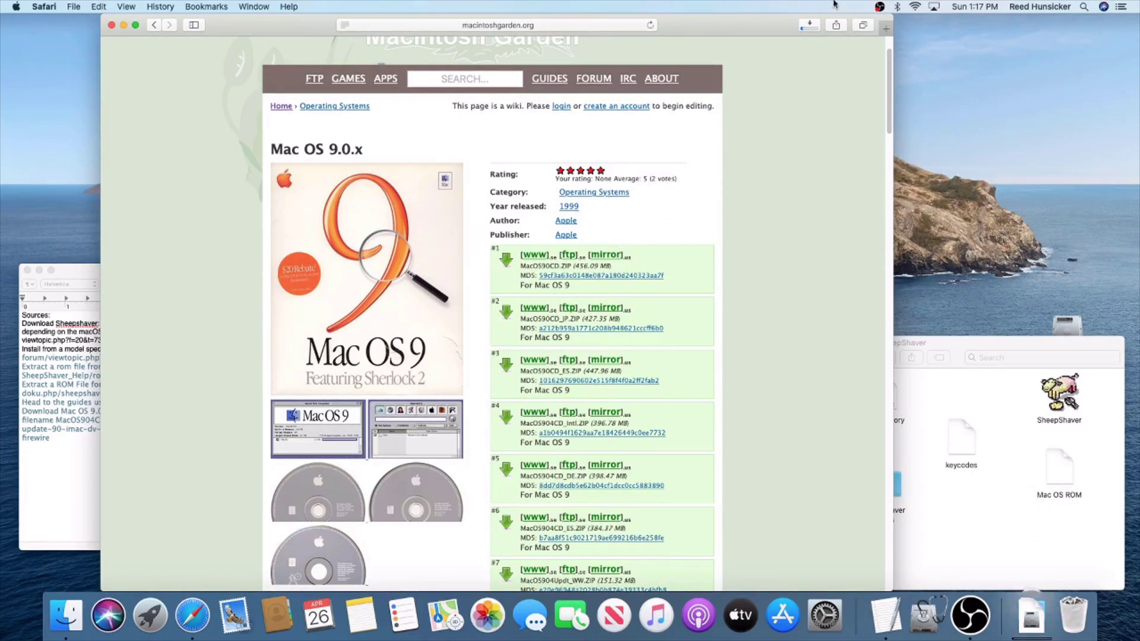
{"action": "left_click", "coordinate": [809, 25]}
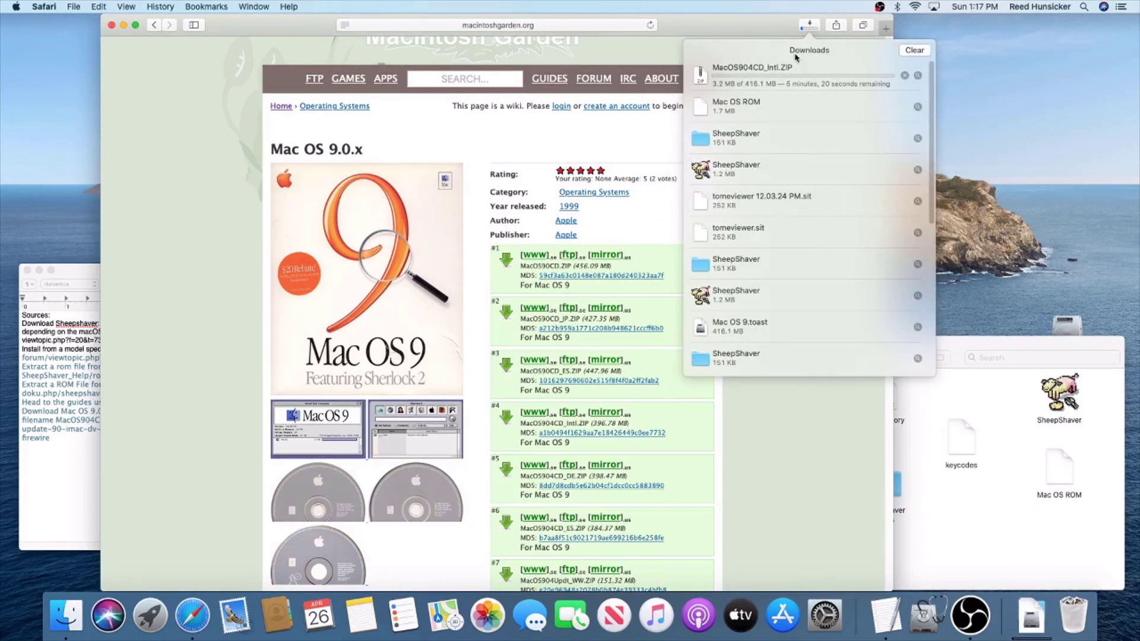
- Review the Sources document's entries on installing from a model-specific or restore CD, extracting a ROM file and getting TomeViewer
{"action": "left_click", "coordinate": [974, 620]}
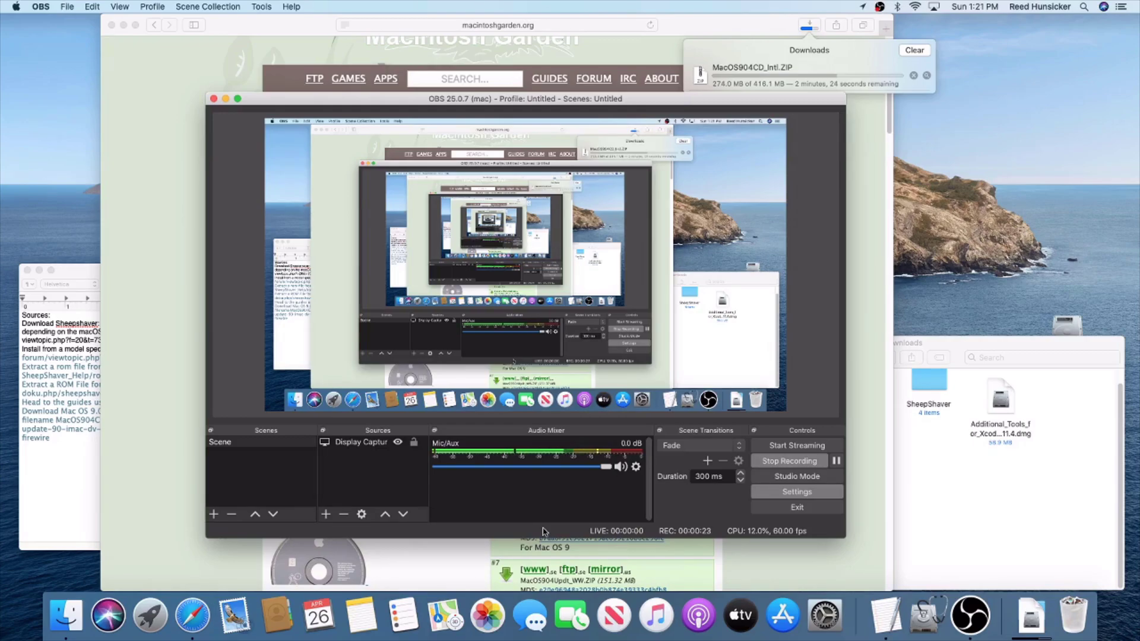
{"action": "left_click", "coordinate": [35, 357]}
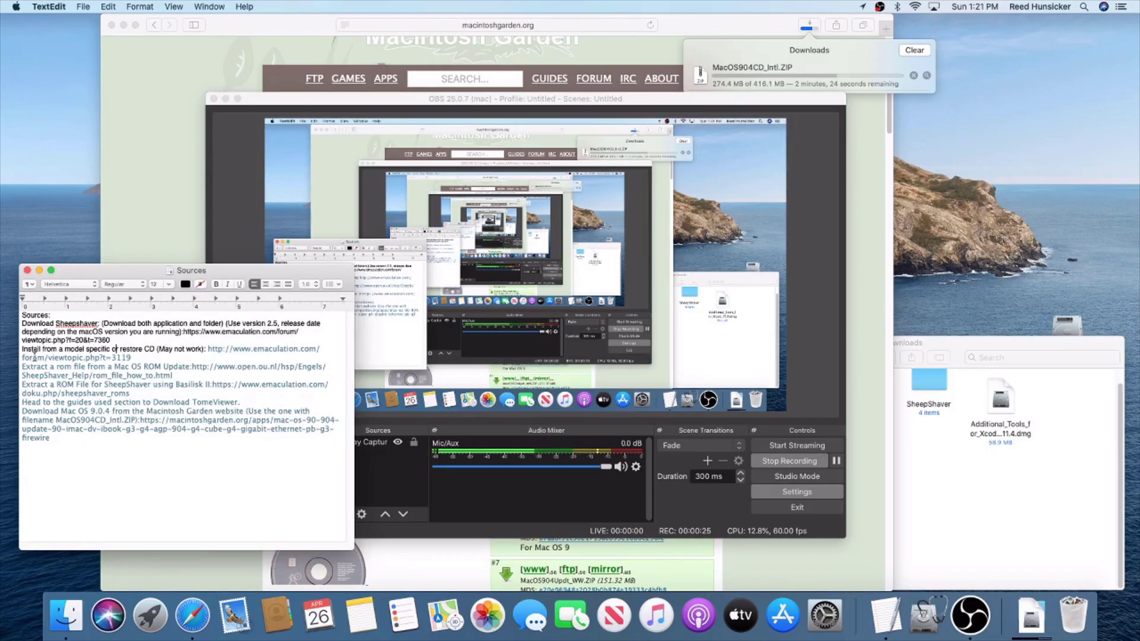
{"action": "type", "text": ":"}
{"action": "left_click_drag", "start_coordinate": [208, 349], "coordinate": [137, 357]}
{"action": "left_click", "coordinate": [138, 357]}
{"action": "left_click_drag", "start_coordinate": [158, 349], "coordinate": [206, 350]}
{"action": "left_click", "coordinate": [204, 351]}
{"action": "left_click_drag", "start_coordinate": [206, 350], "coordinate": [138, 350]}
{"action": "left_click", "coordinate": [138, 351]}
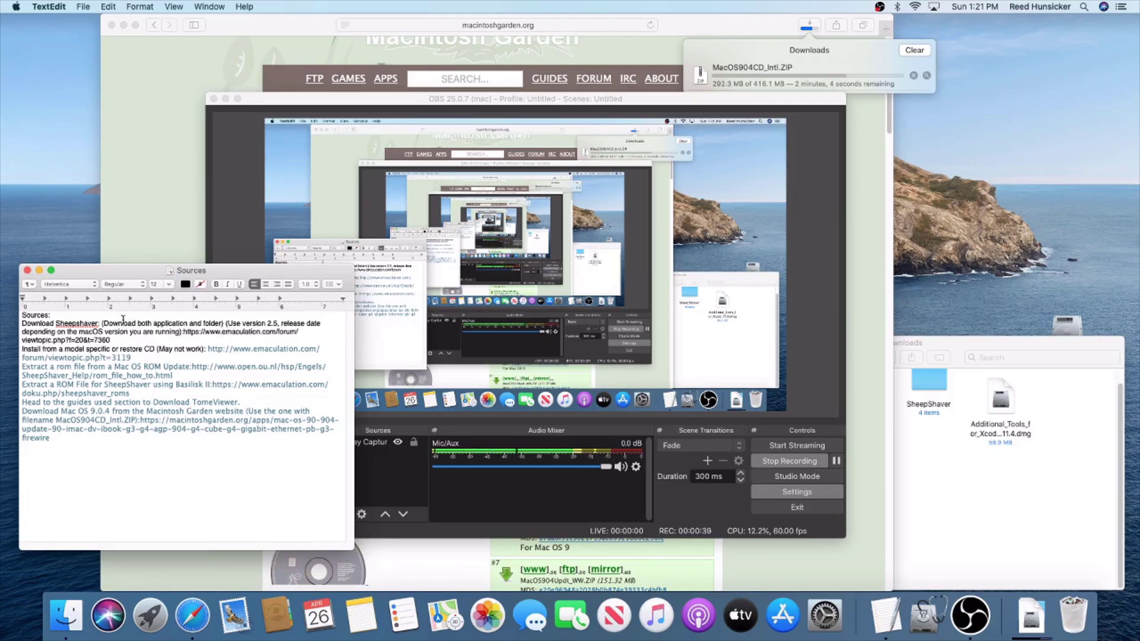
{"action": "mouse_move", "coordinate": [22, 366]}
{"action": "left_mouse_down"}
{"action": "mouse_move", "coordinate": [191, 366]}
{"action": "mouse_move", "coordinate": [98, 385]}
{"action": "mouse_move", "coordinate": [19, 383]}
{"action": "left_mouse_up"}
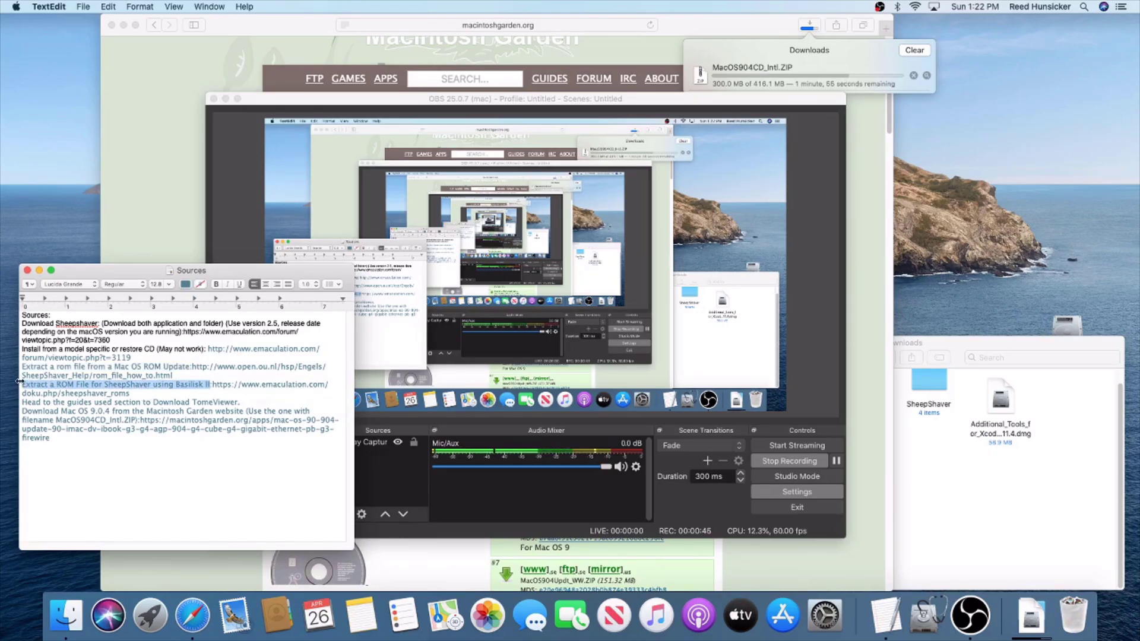
{"action": "left_click", "coordinate": [137, 384]}
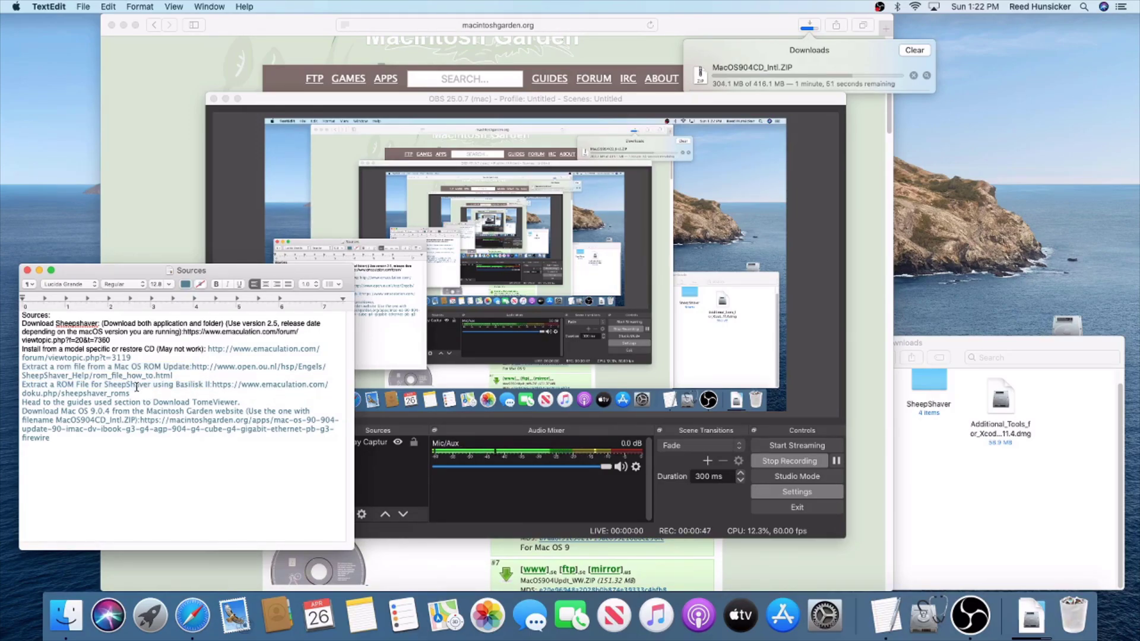
{"action": "mouse_move", "coordinate": [249, 395]}
{"action": "left_mouse_down"}
{"action": "mouse_move", "coordinate": [249, 410]}
{"action": "mouse_move", "coordinate": [178, 410]}
{"action": "mouse_move", "coordinate": [233, 392]}
{"action": "mouse_move", "coordinate": [237, 404]}
{"action": "mouse_move", "coordinate": [13, 400]}
{"action": "mouse_move", "coordinate": [176, 419]}
{"action": "mouse_move", "coordinate": [228, 419]}
{"action": "mouse_move", "coordinate": [24, 410]}
{"action": "mouse_move", "coordinate": [249, 403]}
{"action": "left_mouse_up"}
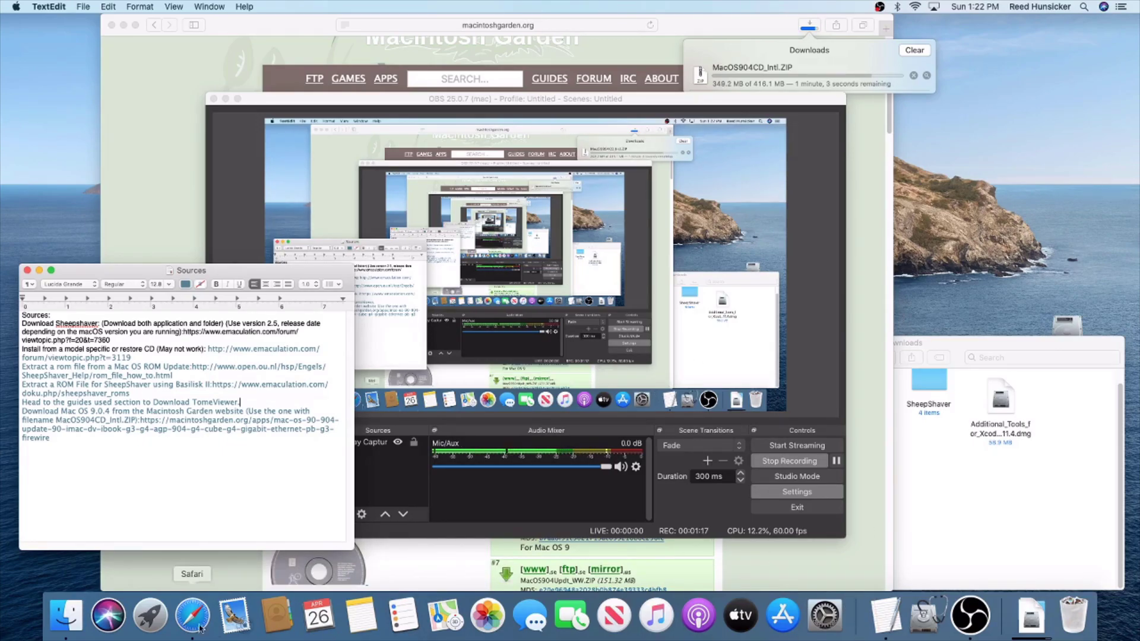
- Read in the Sheepshaver Details document about install CD compatibility and the folder needed for the Unix disk
{"action": "left_click", "coordinate": [61, 626]}
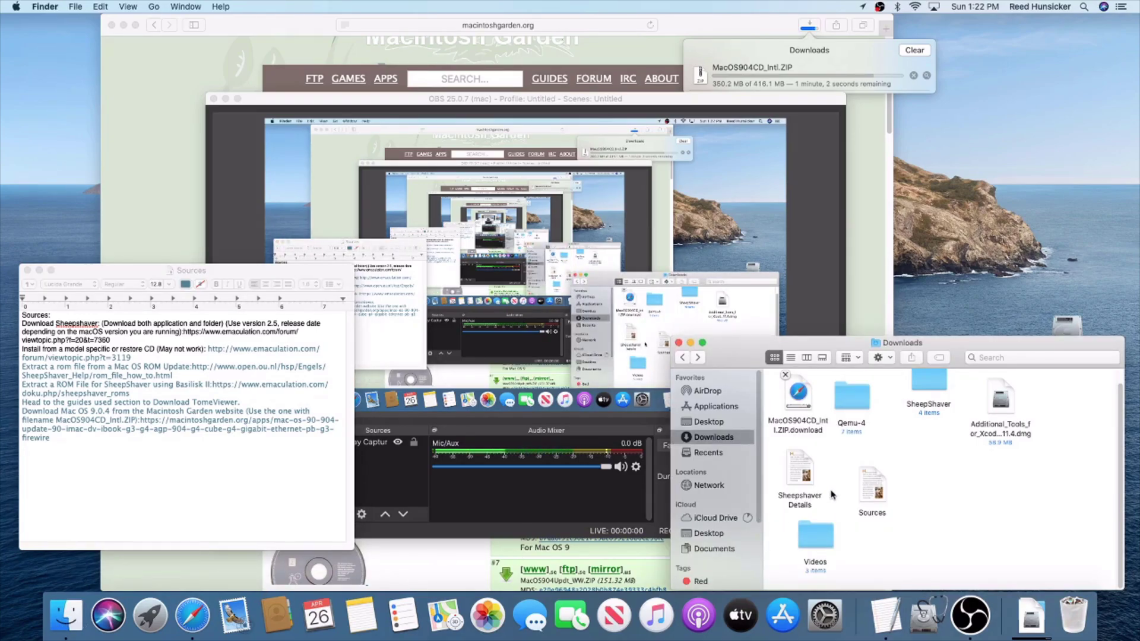
{"action": "scroll", "coordinate": [819, 486], "scroll_direction": "up", "scroll_amount": 1}
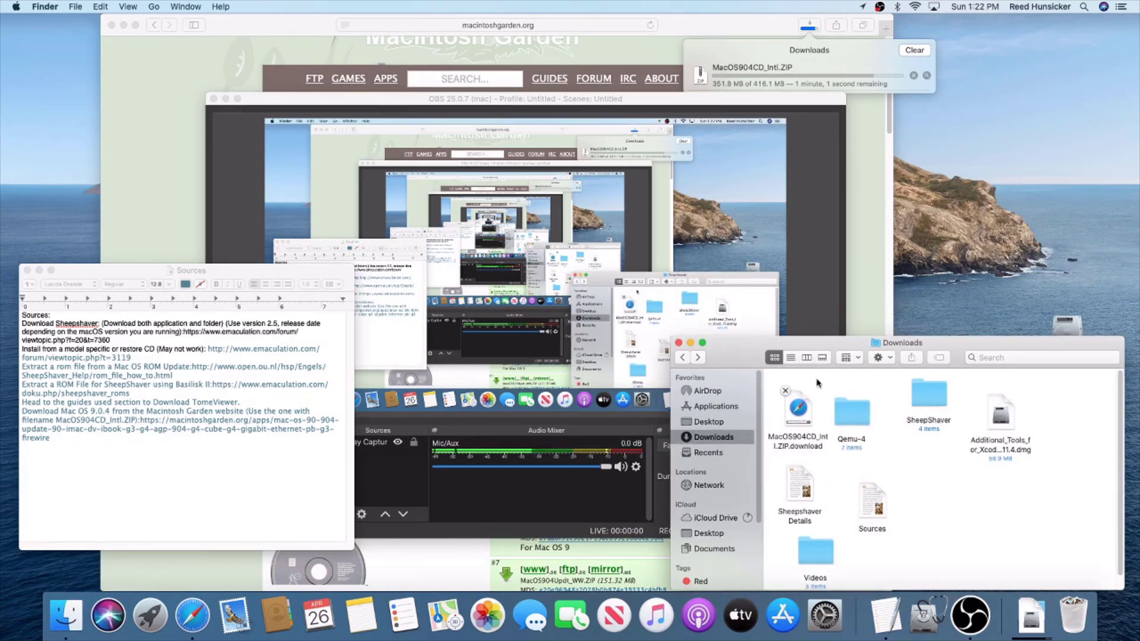
{"action": "left_click", "coordinate": [885, 617]}
{"action": "left_click", "coordinate": [265, 195]}
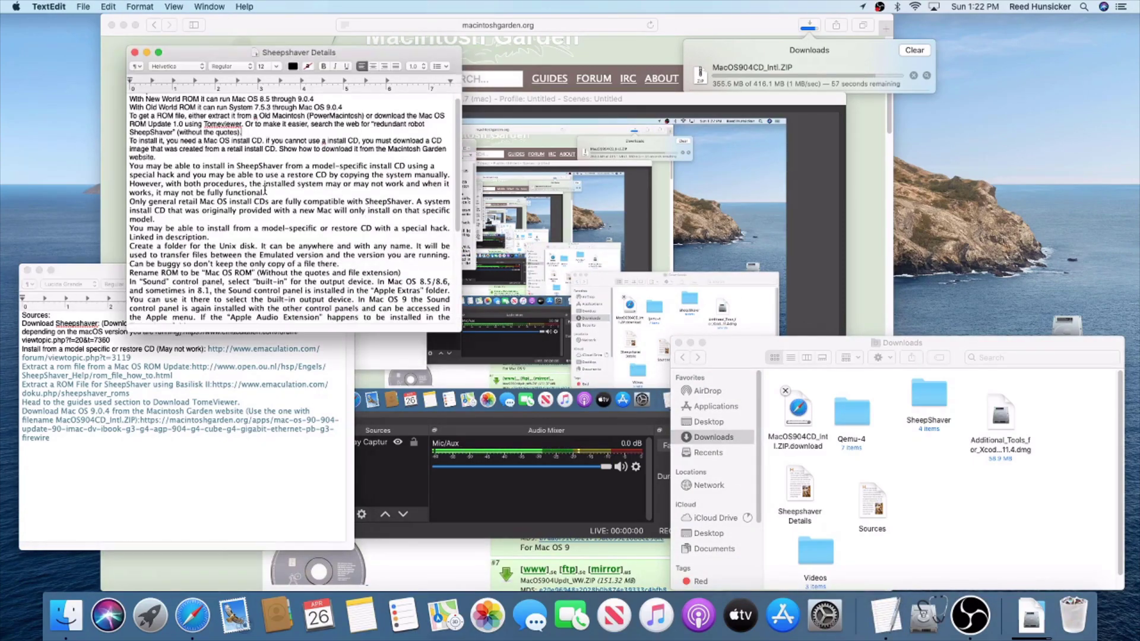
{"action": "scroll", "coordinate": [261, 191], "scroll_direction": "down", "scroll_amount": 3}
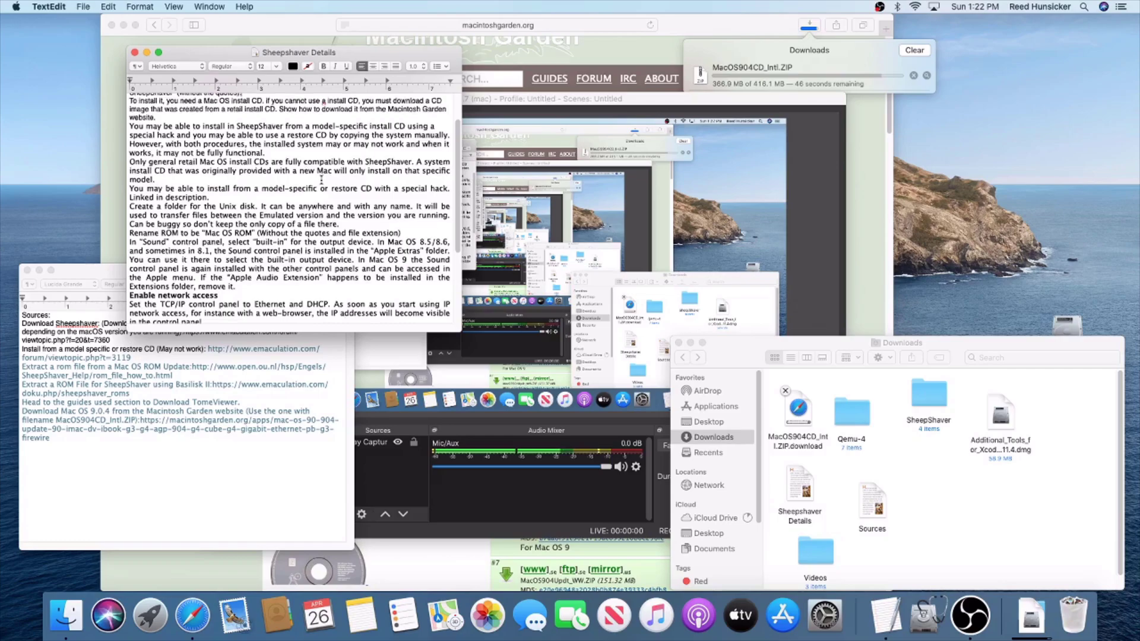
{"action": "scroll", "coordinate": [319, 180], "scroll_direction": "down", "scroll_amount": 1}
{"action": "scroll", "coordinate": [320, 181], "scroll_direction": "up", "scroll_amount": 3}
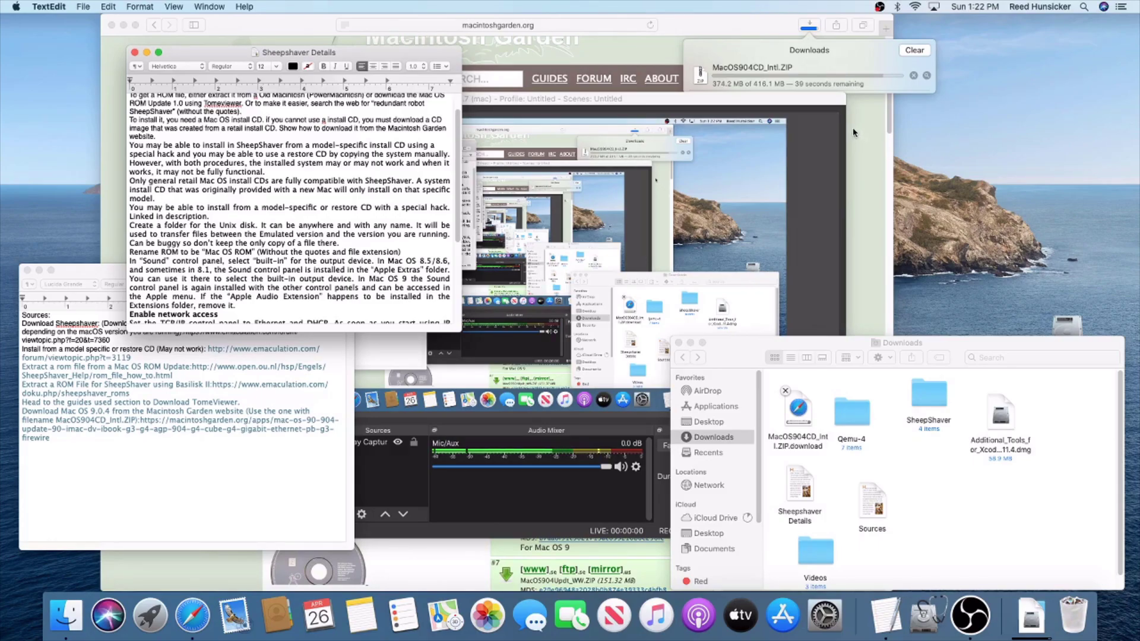
- Create a new folder named Shared on the desktop and check that it opens
{"action": "left_click", "coordinate": [958, 165]}
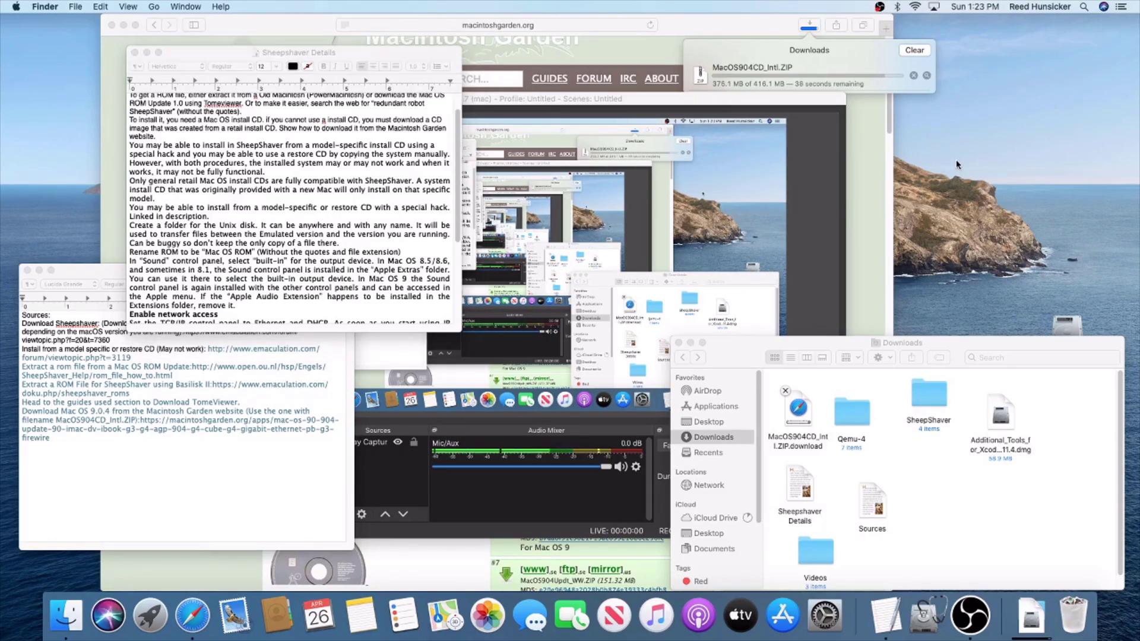
{"action": "right_click", "coordinate": [1021, 226]}
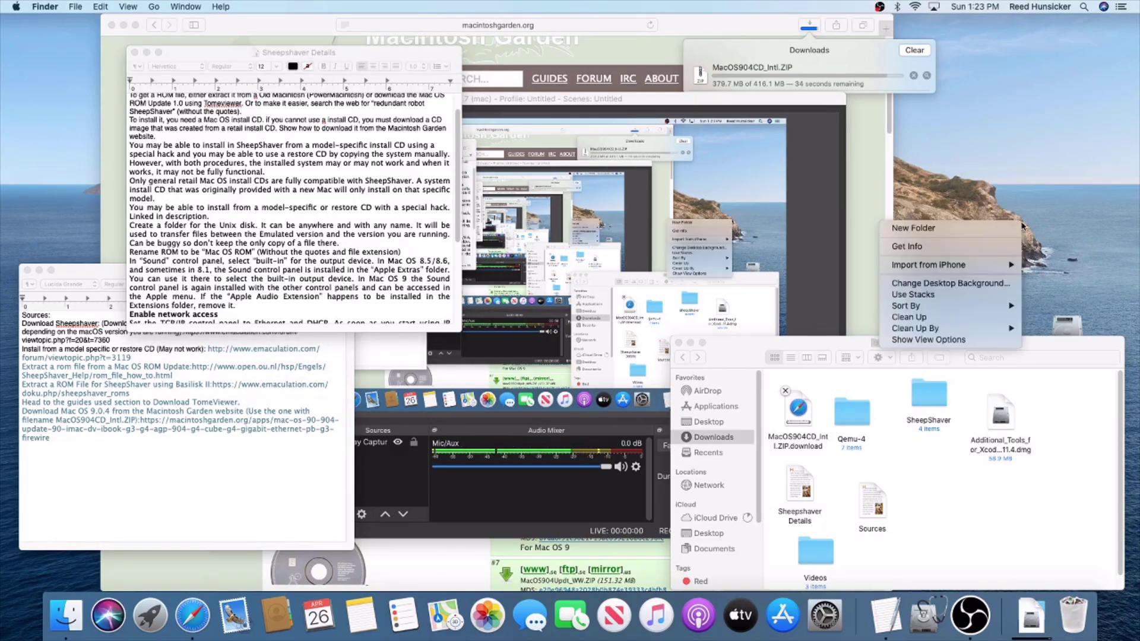
{"action": "left_click", "coordinate": [969, 231]}
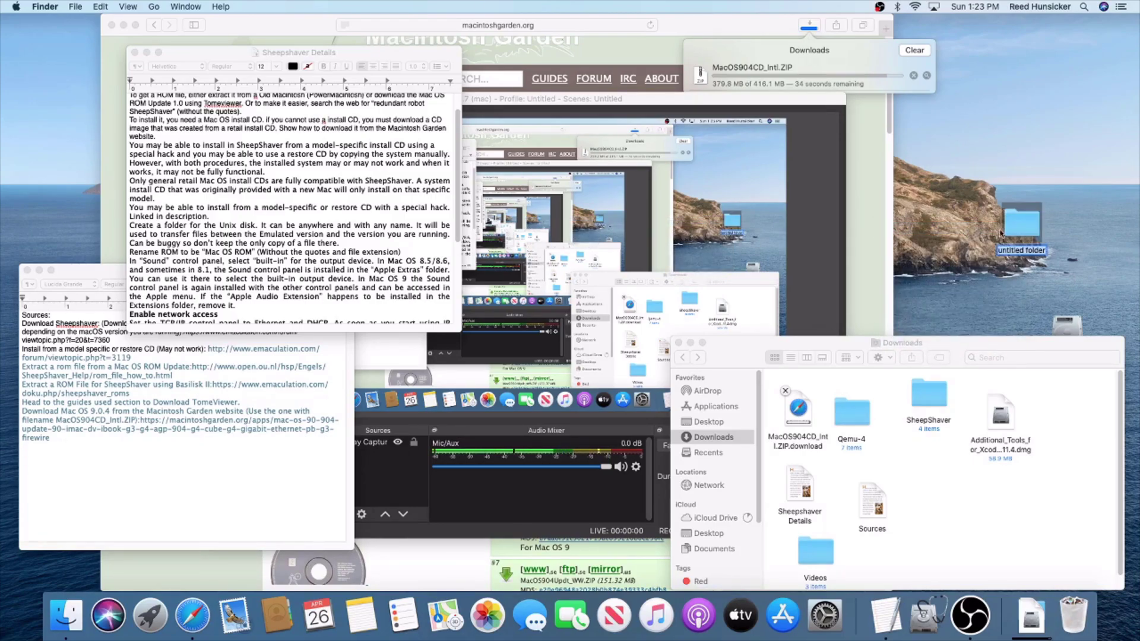
{"action": "type", "text": "Shared"}
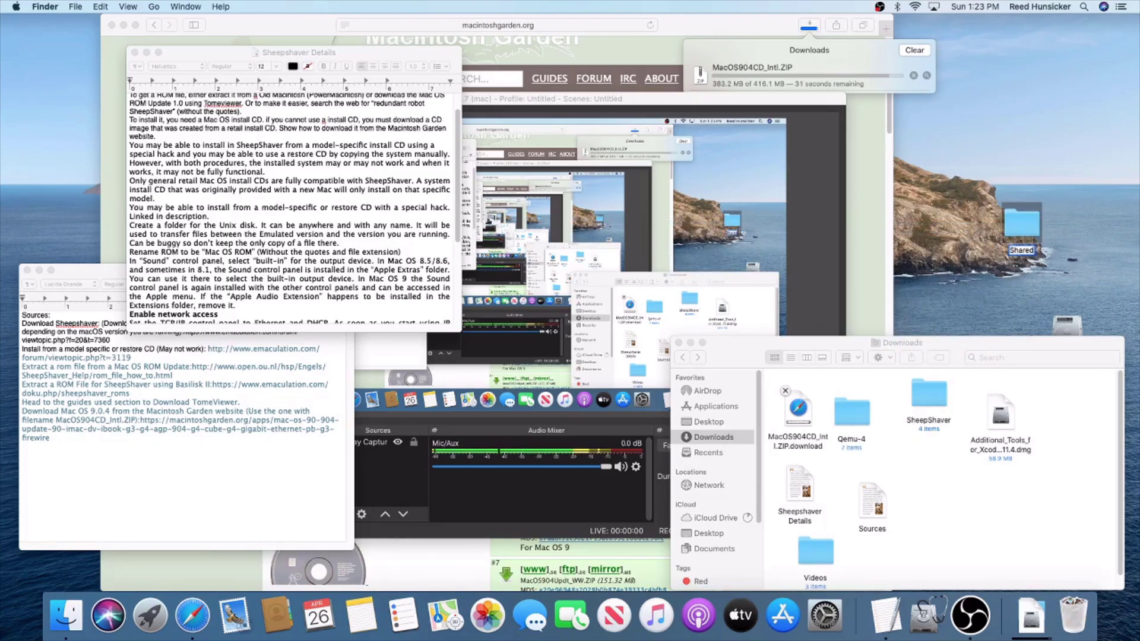
{"action": "key", "text": "Return"}
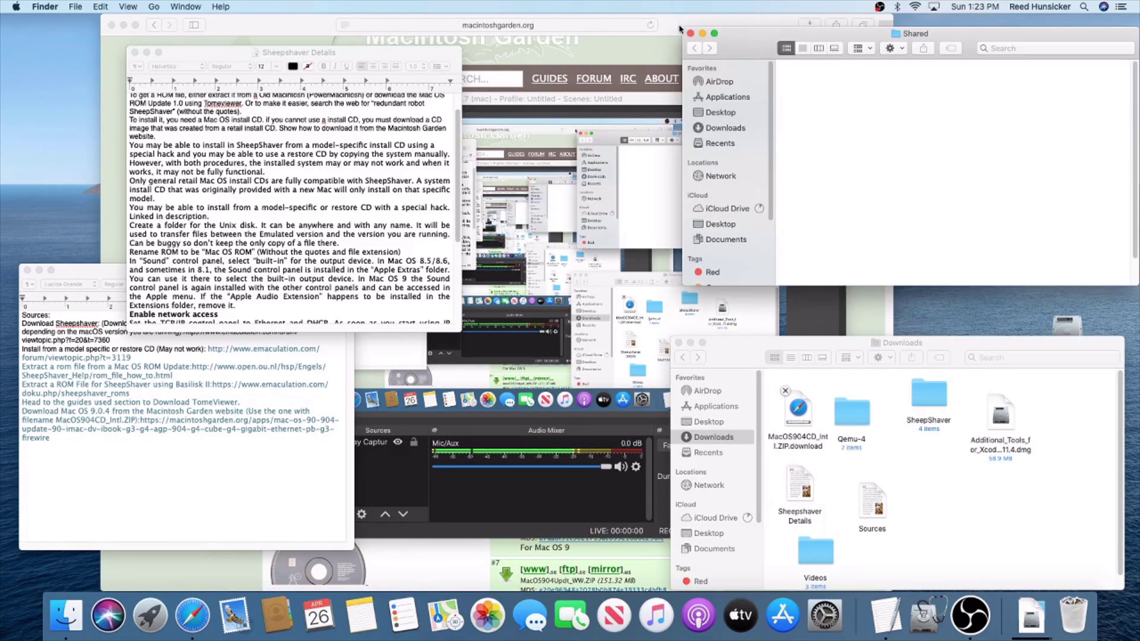
{"action": "key", "text": "super+grave"}
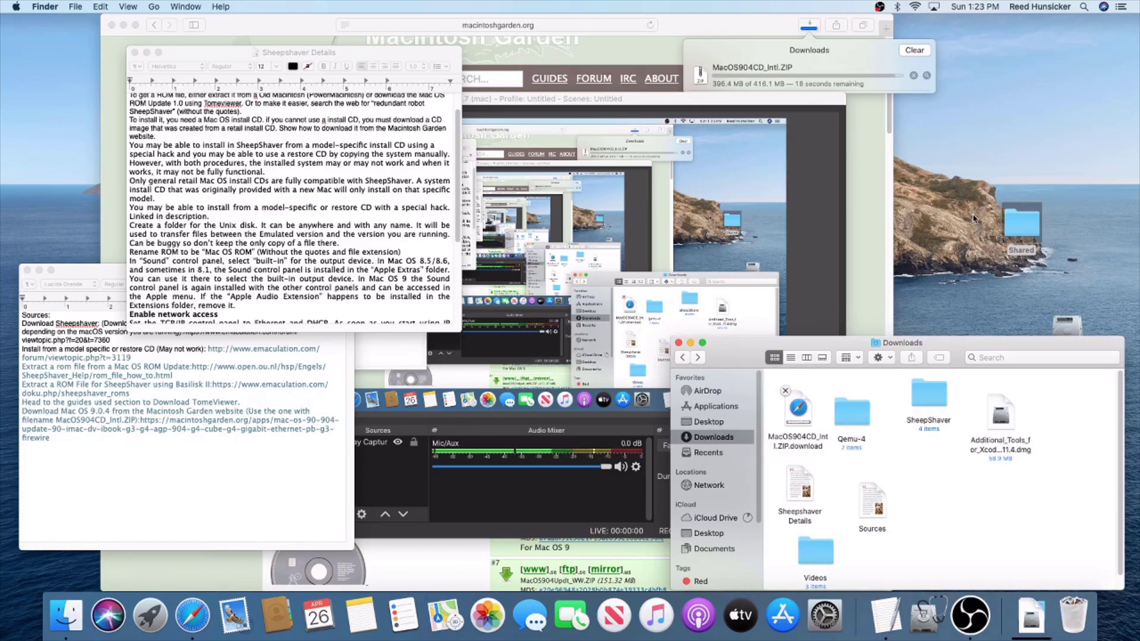
{"action": "left_click", "coordinate": [999, 252]}
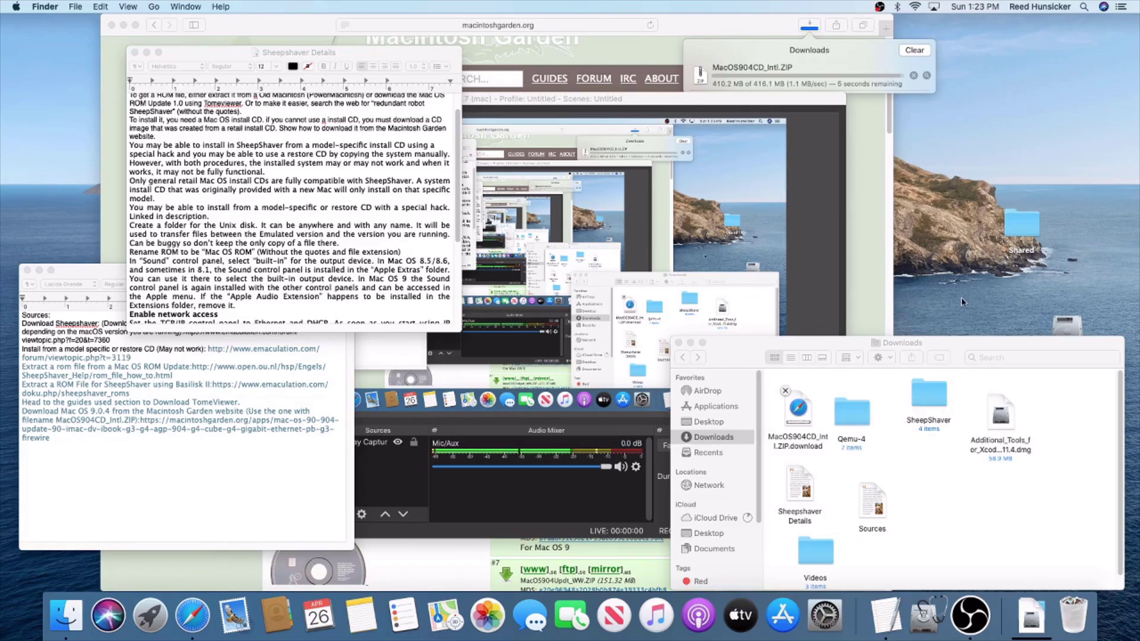
{"action": "left_click", "coordinate": [946, 346]}
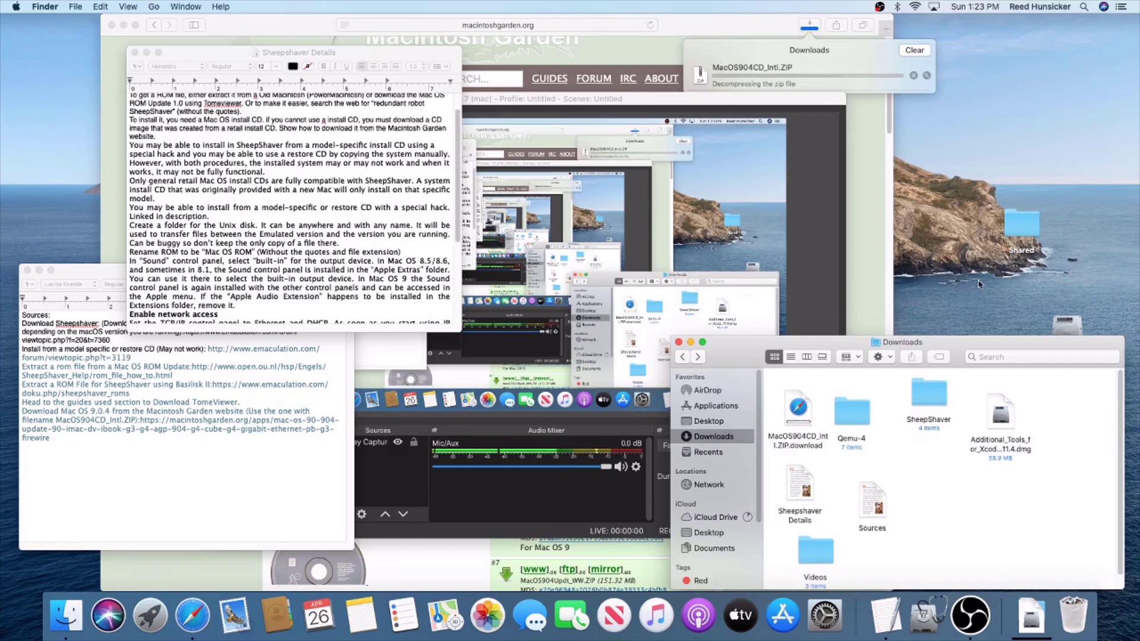
- Move Mac OS 9.toast from the Downloads folder into the SheepShaver folder
{"action": "scroll", "coordinate": [313, 288], "scroll_direction": "down", "scroll_amount": 1}
{"action": "scroll", "coordinate": [313, 287], "scroll_direction": "down", "scroll_amount": 1}
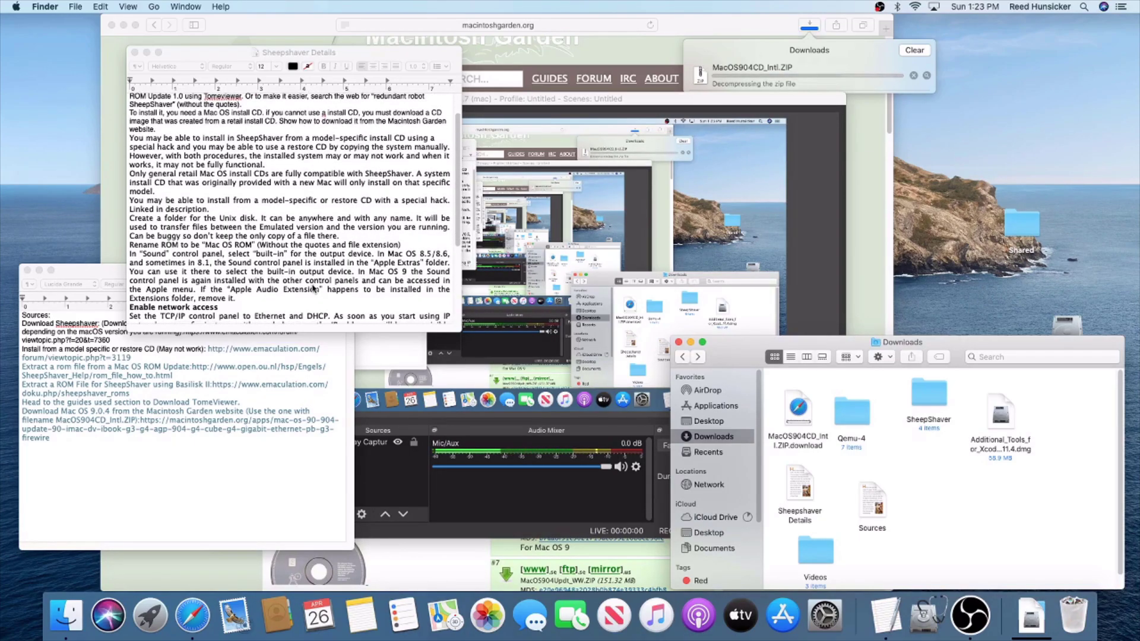
{"action": "scroll", "coordinate": [313, 288], "scroll_direction": "down", "scroll_amount": 1}
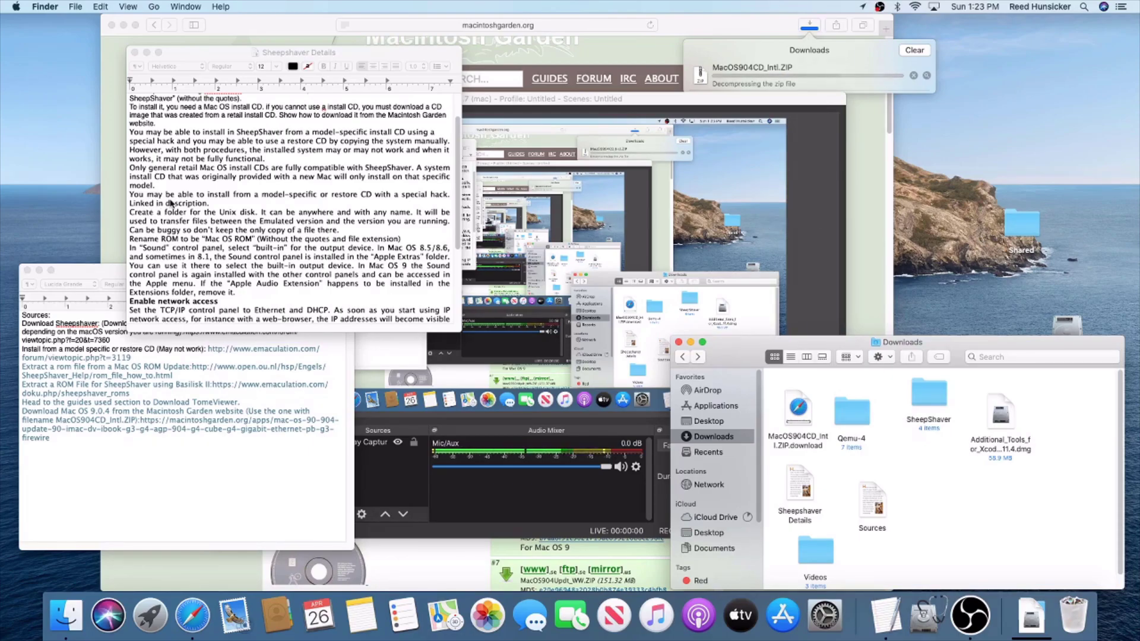
{"action": "scroll", "coordinate": [171, 203], "scroll_direction": "down", "scroll_amount": 5}
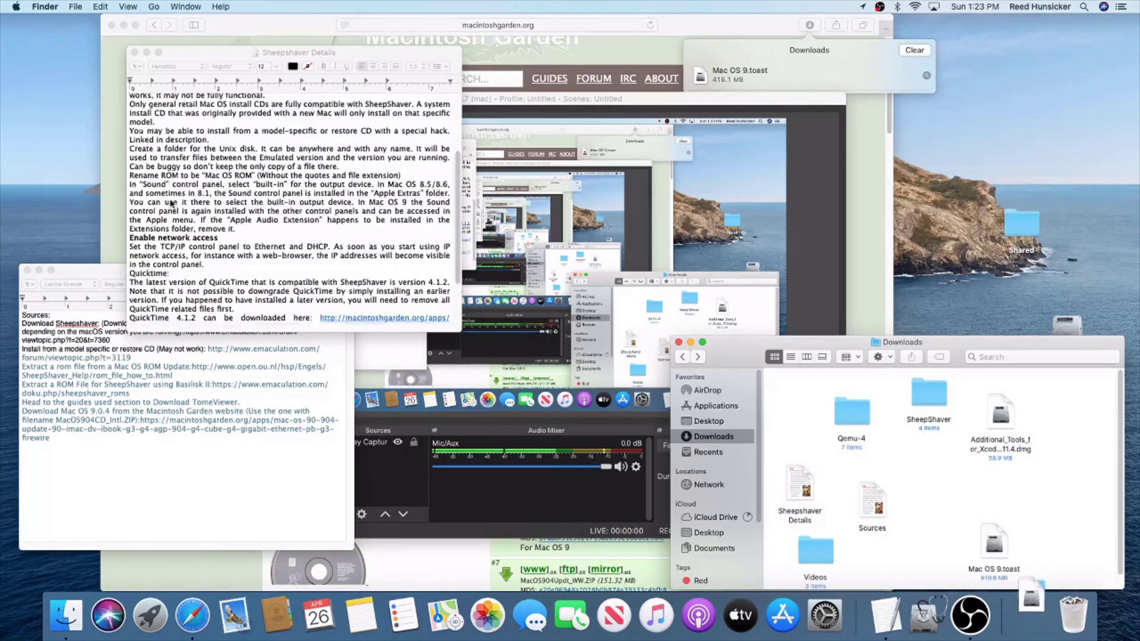
{"action": "scroll", "coordinate": [170, 203], "scroll_direction": "up", "scroll_amount": 5}
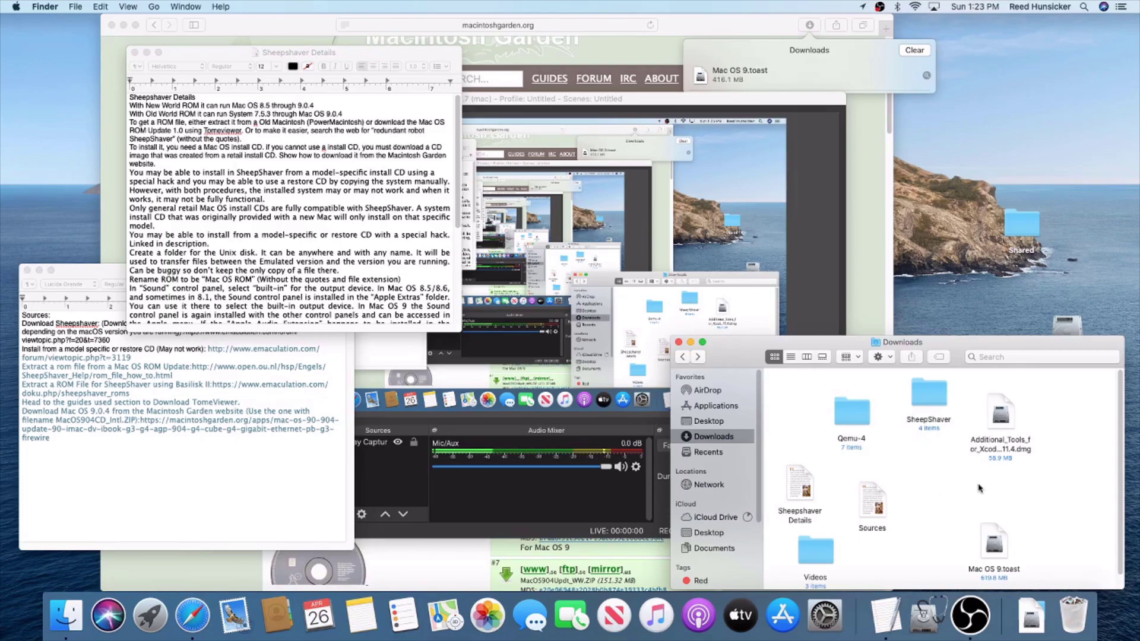
{"action": "left_click_drag", "start_coordinate": [1000, 546], "coordinate": [934, 401]}
- Launch the SheepShaver application from its folder, allow it to open, and close the Macintosh Garden browser window
{"action": "scroll", "coordinate": [320, 220], "scroll_direction": "down", "scroll_amount": 4}
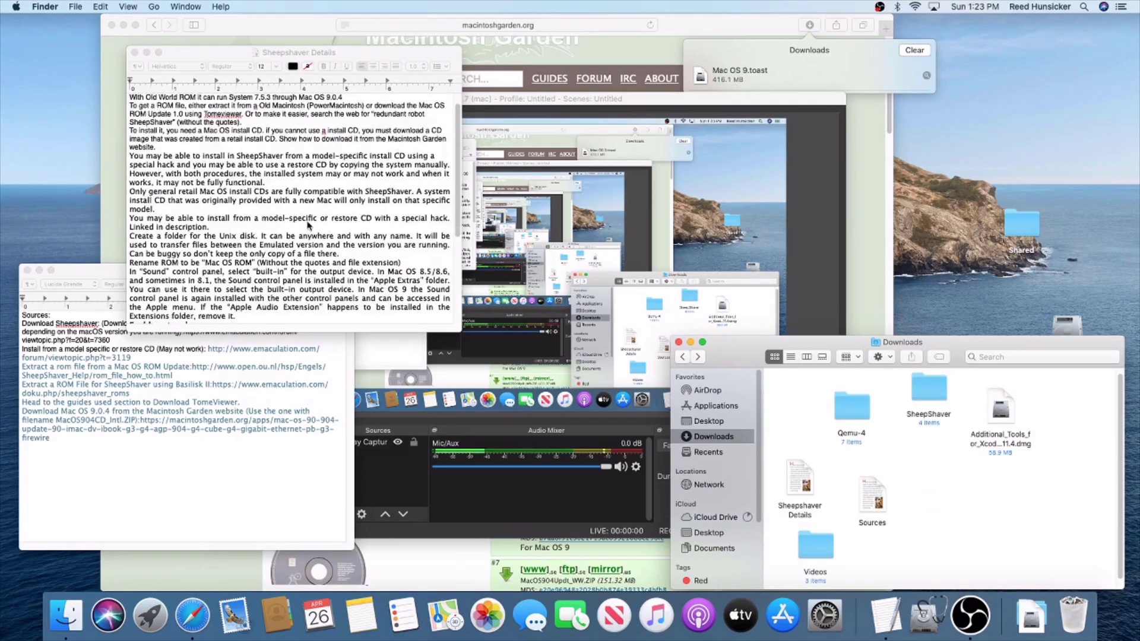
{"action": "scroll", "coordinate": [307, 228], "scroll_direction": "down", "scroll_amount": 1}
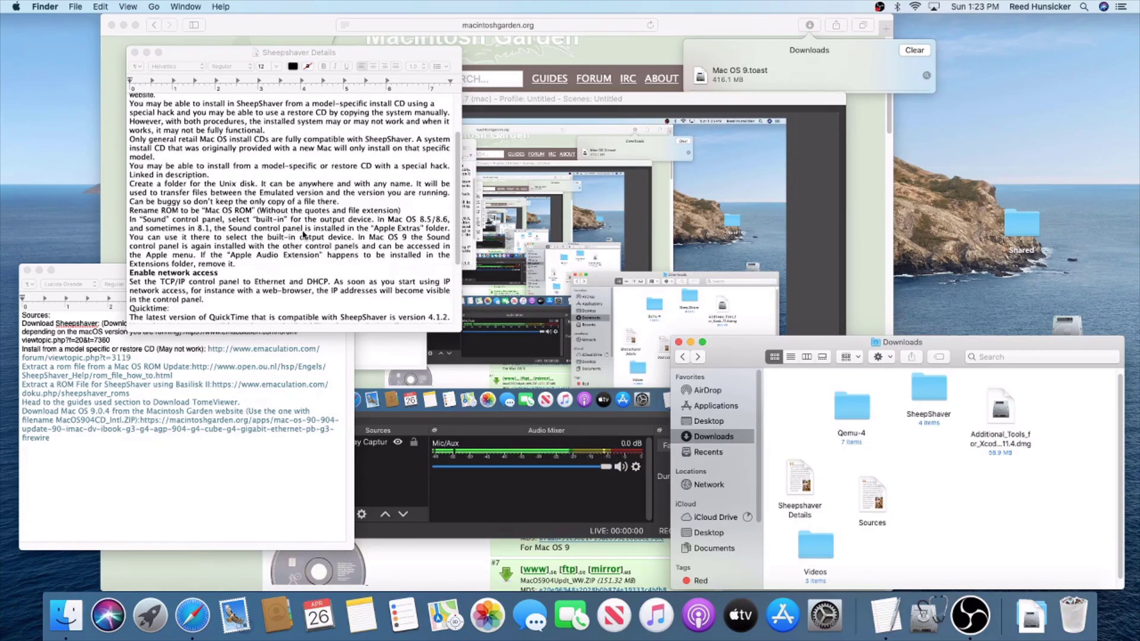
{"action": "left_click", "coordinate": [113, 375]}
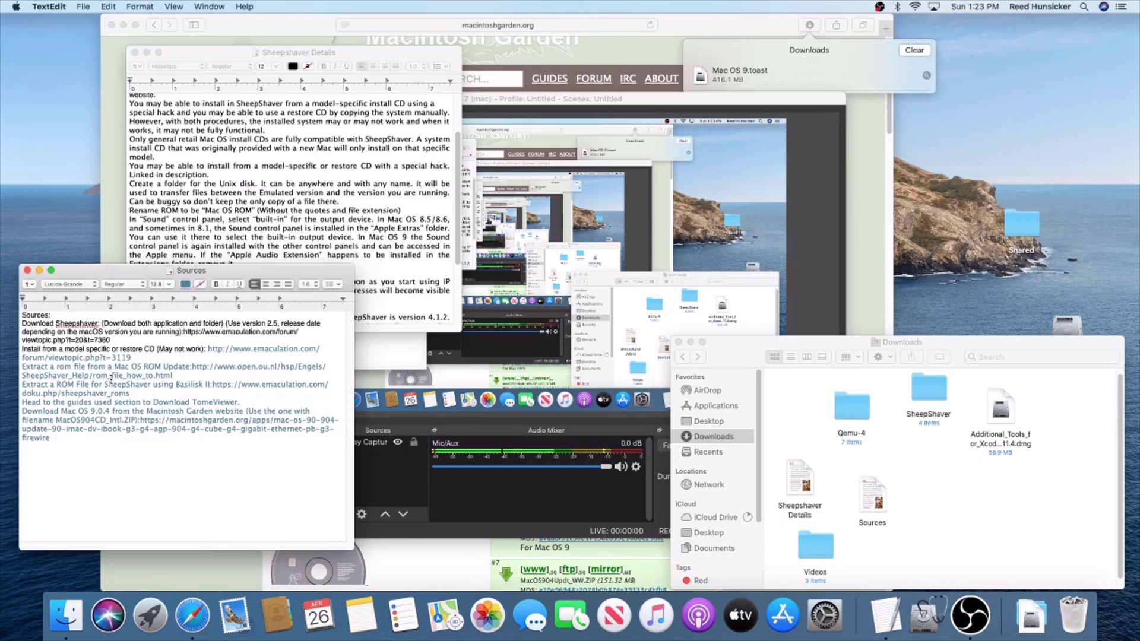
{"action": "double_click", "coordinate": [909, 397]}
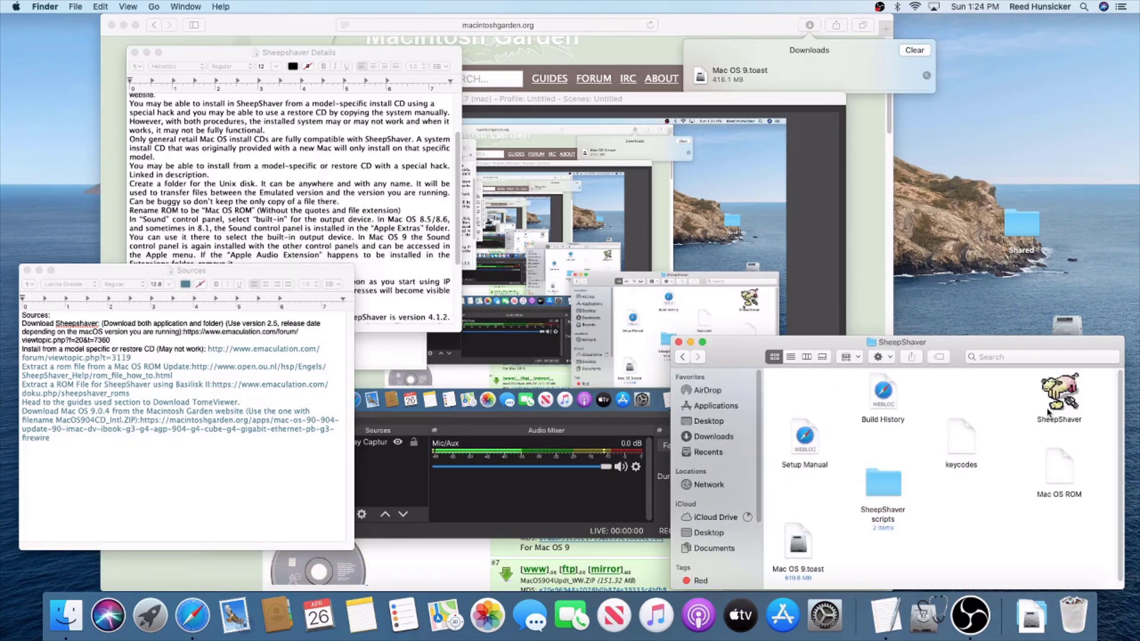
{"action": "double_click", "coordinate": [1060, 393]}
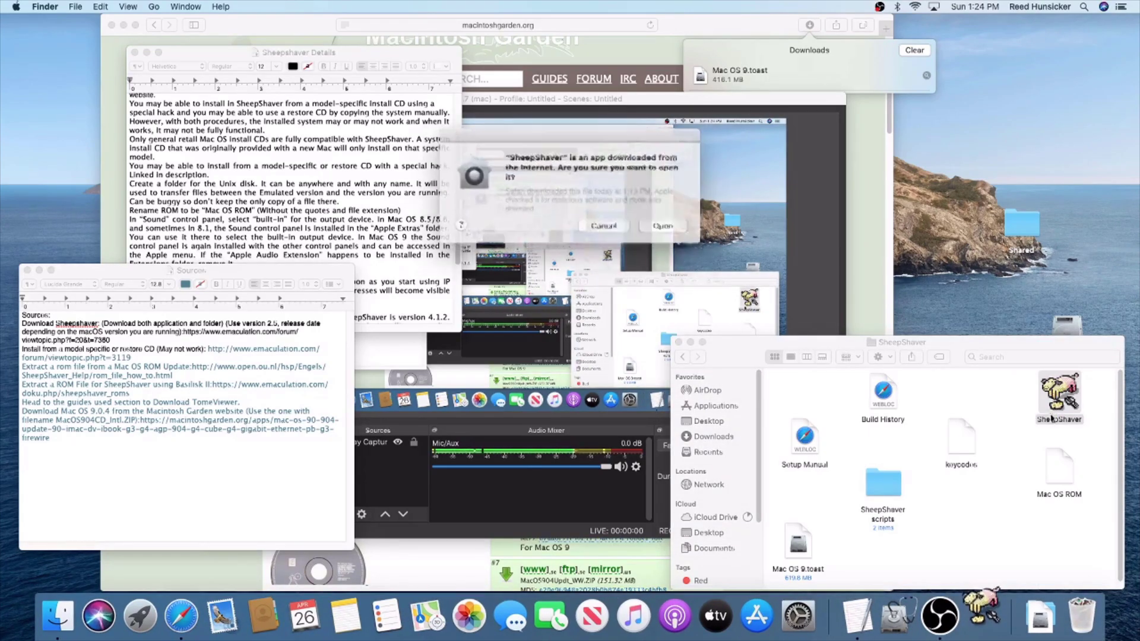
{"action": "left_click", "coordinate": [659, 224]}
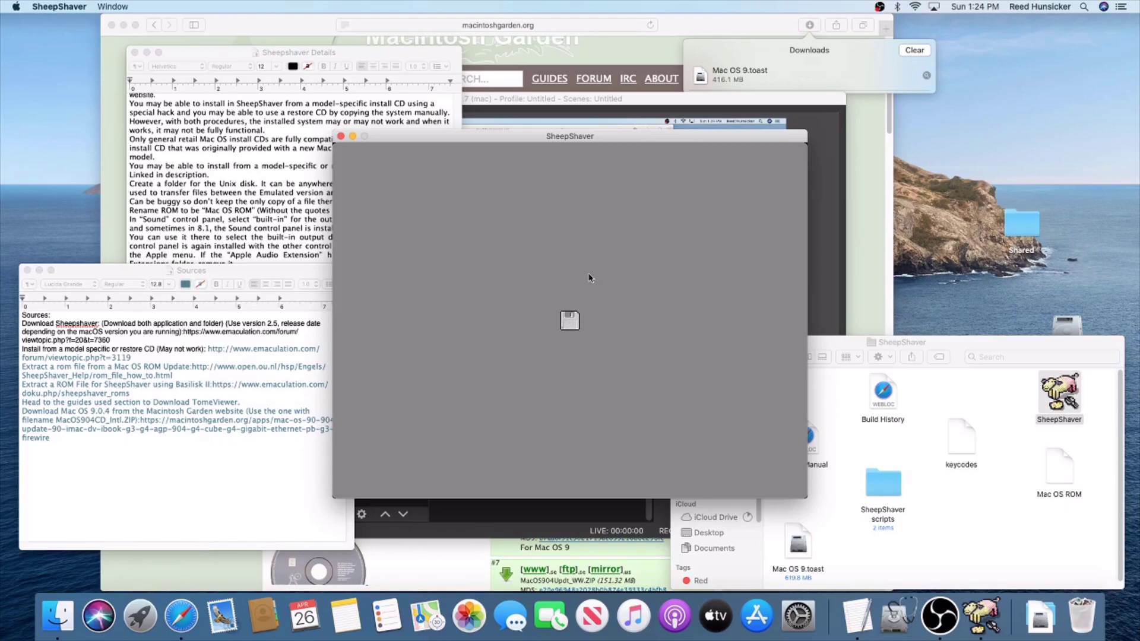
{"action": "left_click", "coordinate": [111, 25]}
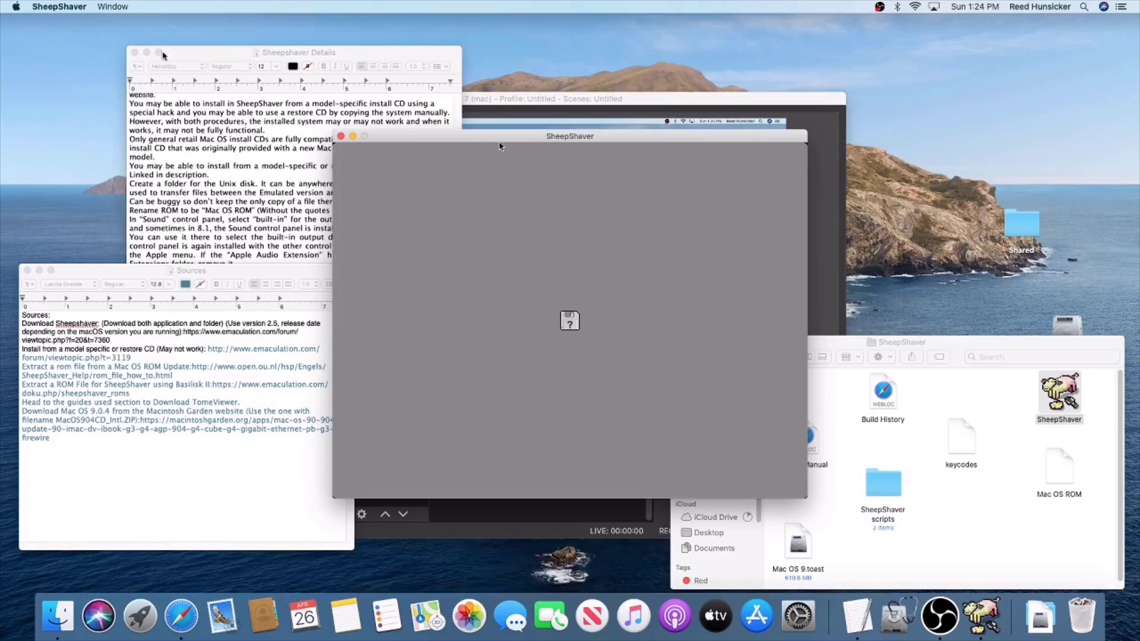
- Open SheepShaver's preferences and remove the existing MacOS9 entry from the volumes
{"action": "left_click", "coordinate": [59, 6]}
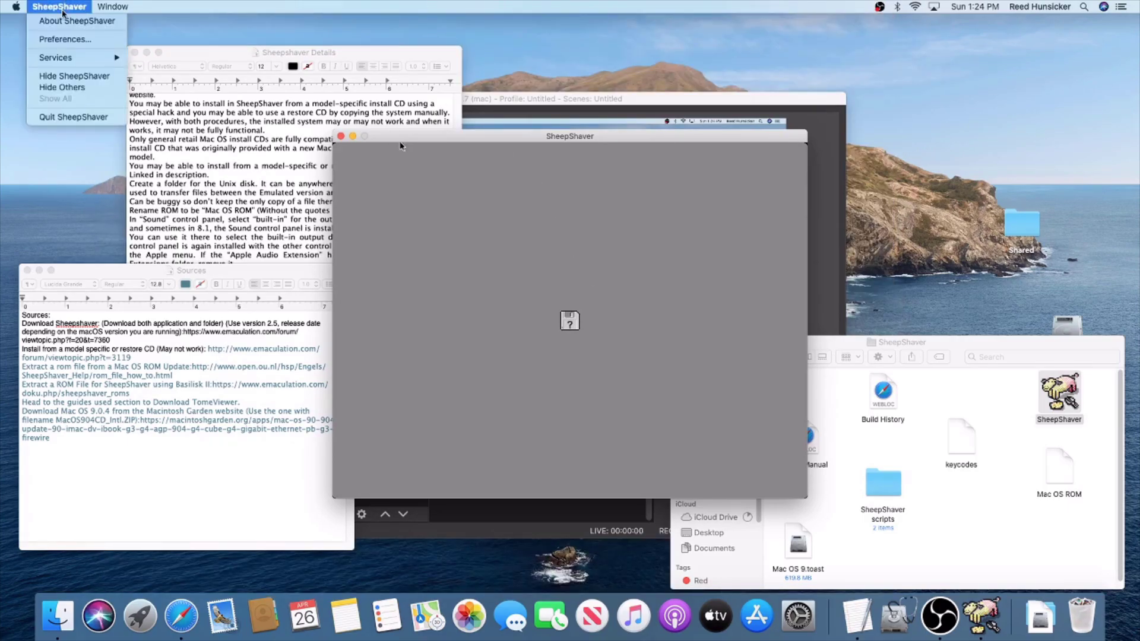
{"action": "left_click", "coordinate": [66, 37]}
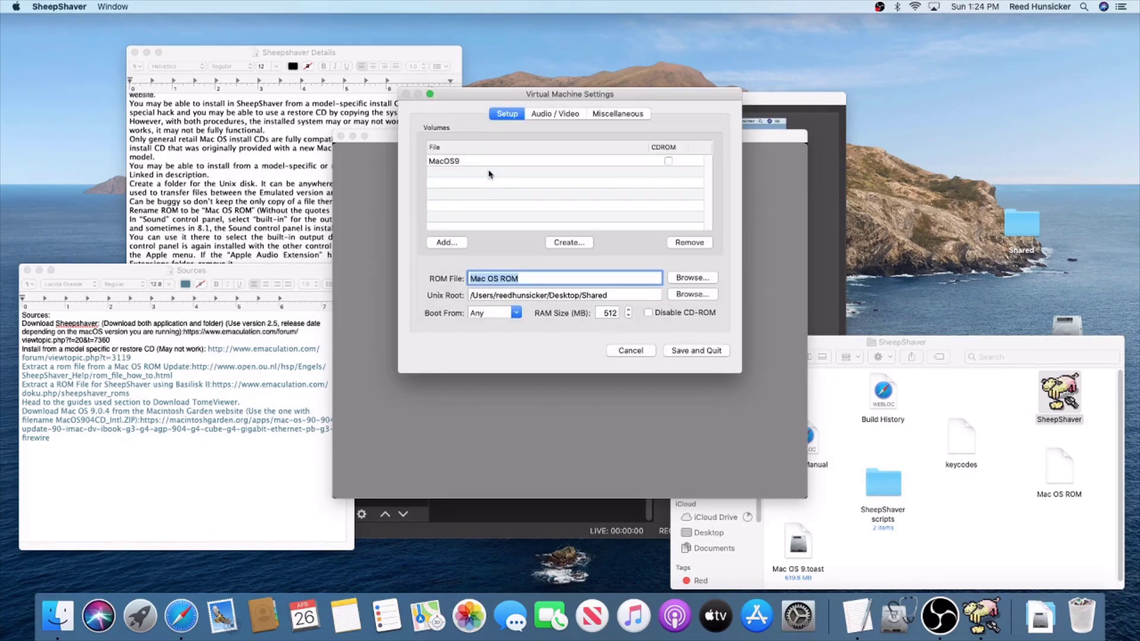
{"action": "left_click", "coordinate": [492, 160]}
{"action": "left_click", "coordinate": [686, 244]}
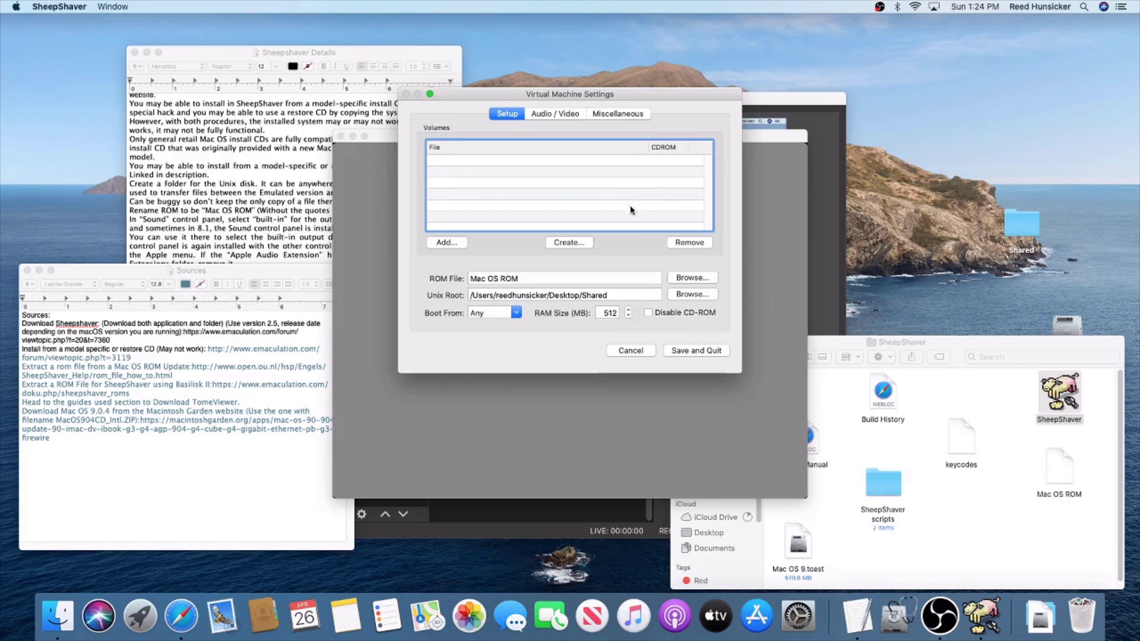
- Choose Mac OS ROM from the SheepShaver folder as the ROM file and review the Unix Root, Boot From and RAM Size settings
{"action": "left_click", "coordinate": [668, 278]}
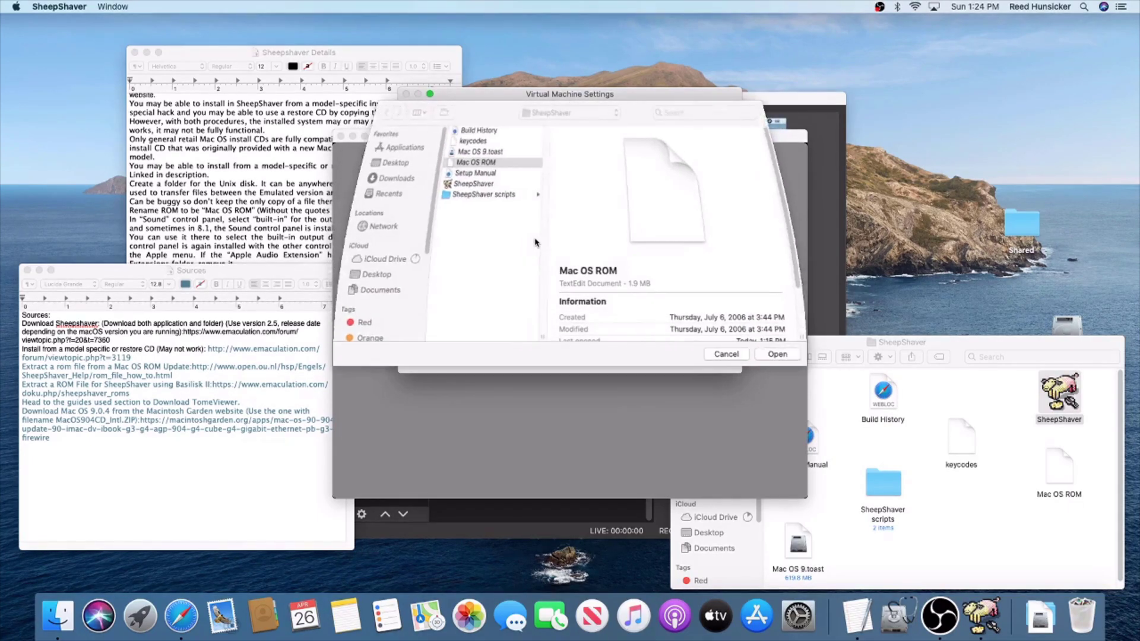
{"action": "left_click", "coordinate": [776, 355]}
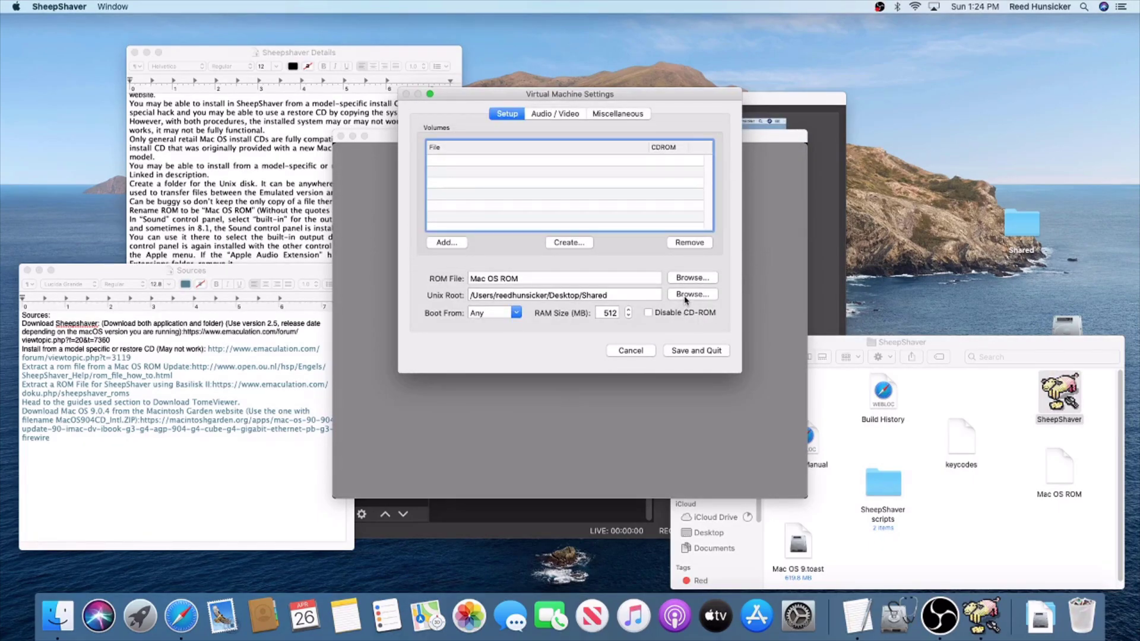
{"action": "left_click", "coordinate": [680, 296]}
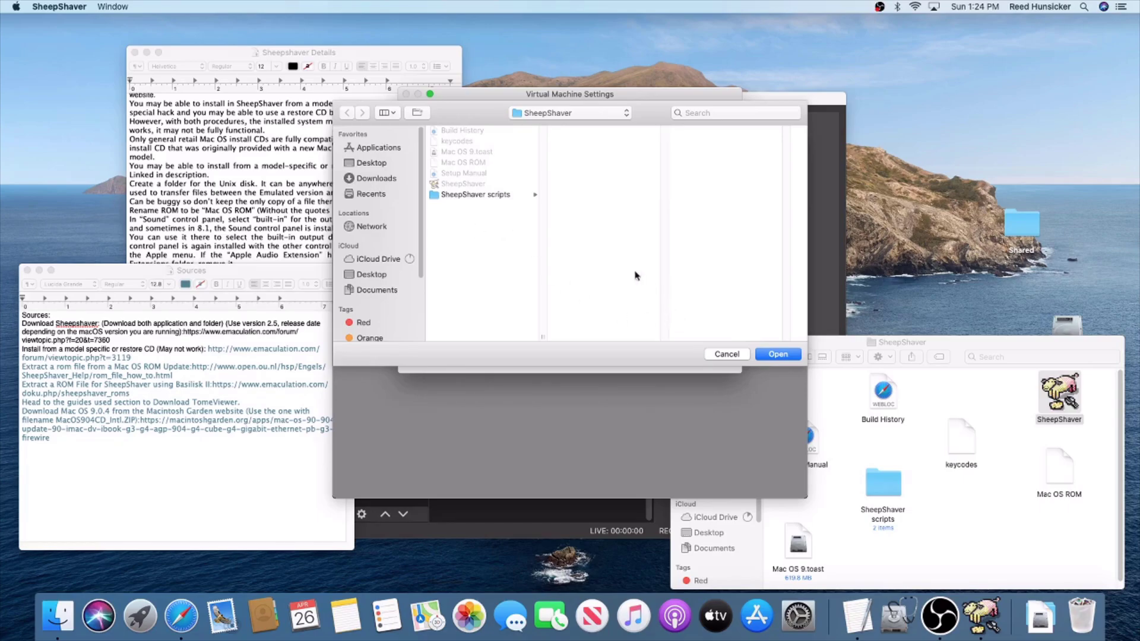
{"action": "left_click", "coordinate": [725, 354]}
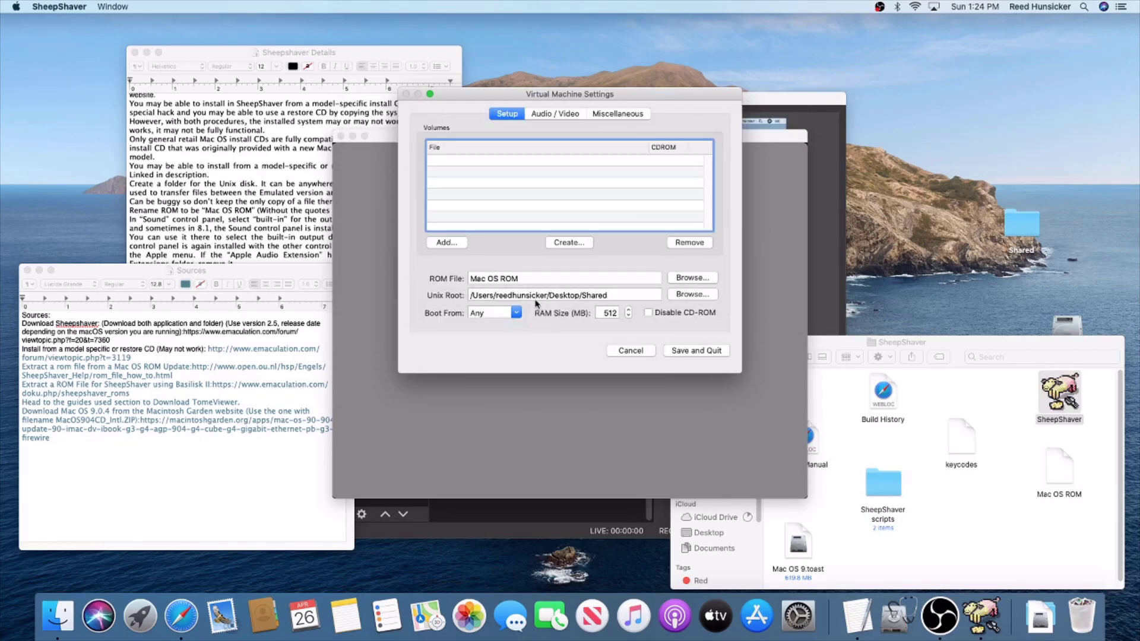
{"action": "left_click", "coordinate": [515, 312]}
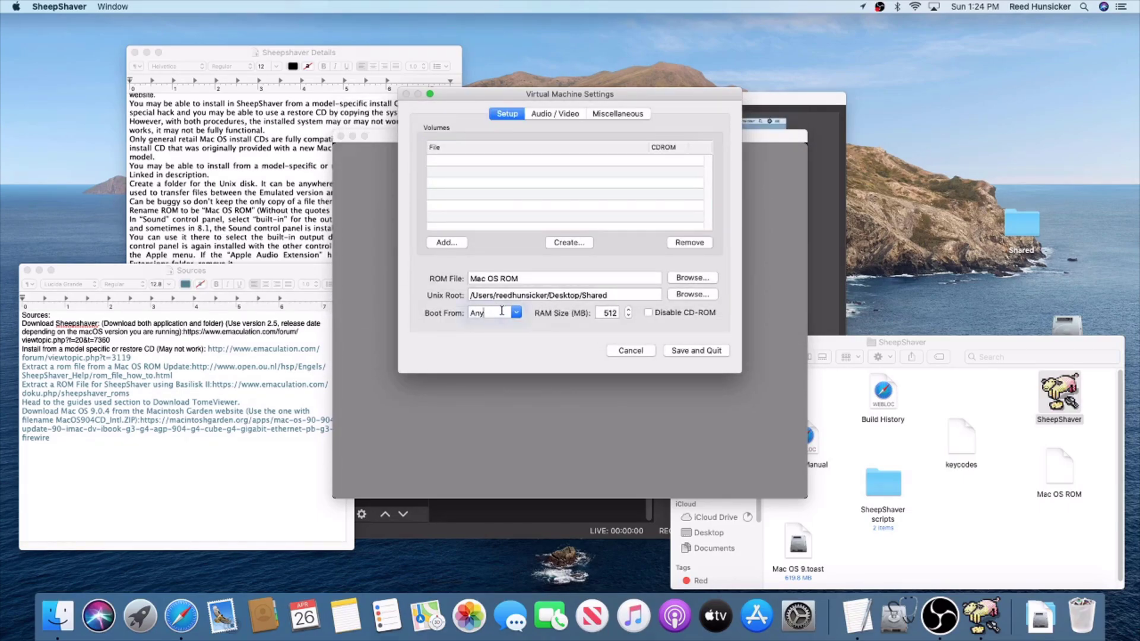
{"action": "left_click", "coordinate": [615, 315]}
- Start creating a new volume in the SheepShaver folder and name it MacOS9
{"action": "left_click", "coordinate": [574, 244]}
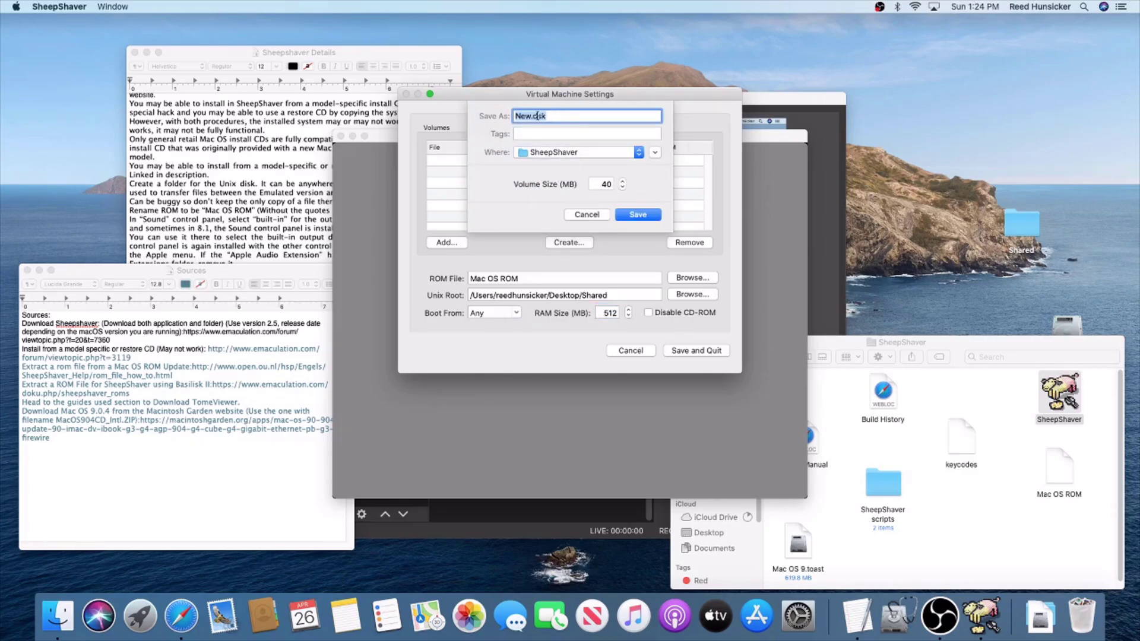
{"action": "left_click", "coordinate": [550, 117]}
{"action": "key", "text": "BackSpace"}
{"action": "key", "text": "BackSpace"}
{"action": "key", "text": "BackSpace"}
{"action": "key", "text": "BackSpace"}
{"action": "key", "text": "BackSpace"}
{"action": "key", "text": "BackSpace"}
{"action": "key", "text": "BackSpace"}
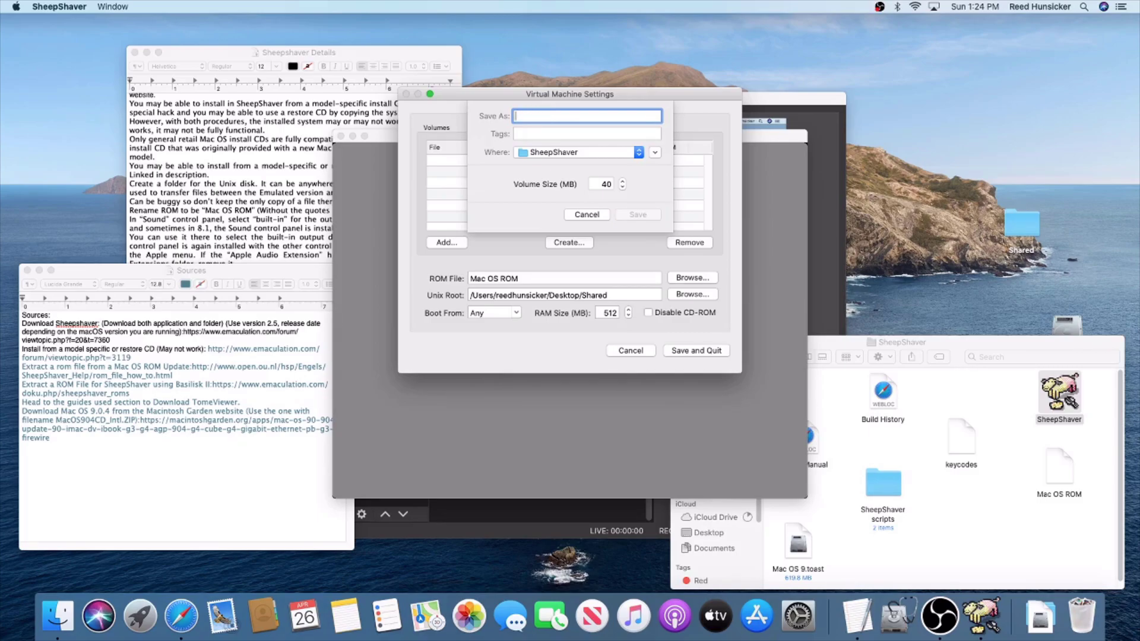
{"action": "type", "text": "MacOS9"}
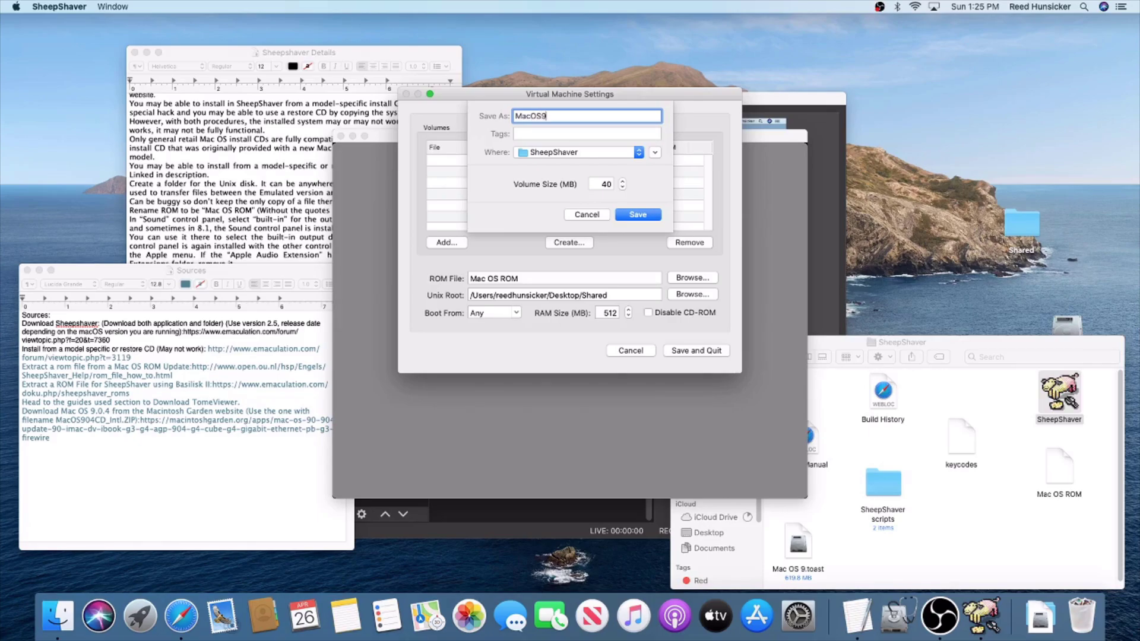
- Set the new volume's size to 2000 MB, save it and locate its disk file in the SheepShaver folder
{"action": "left_click", "coordinate": [605, 185]}
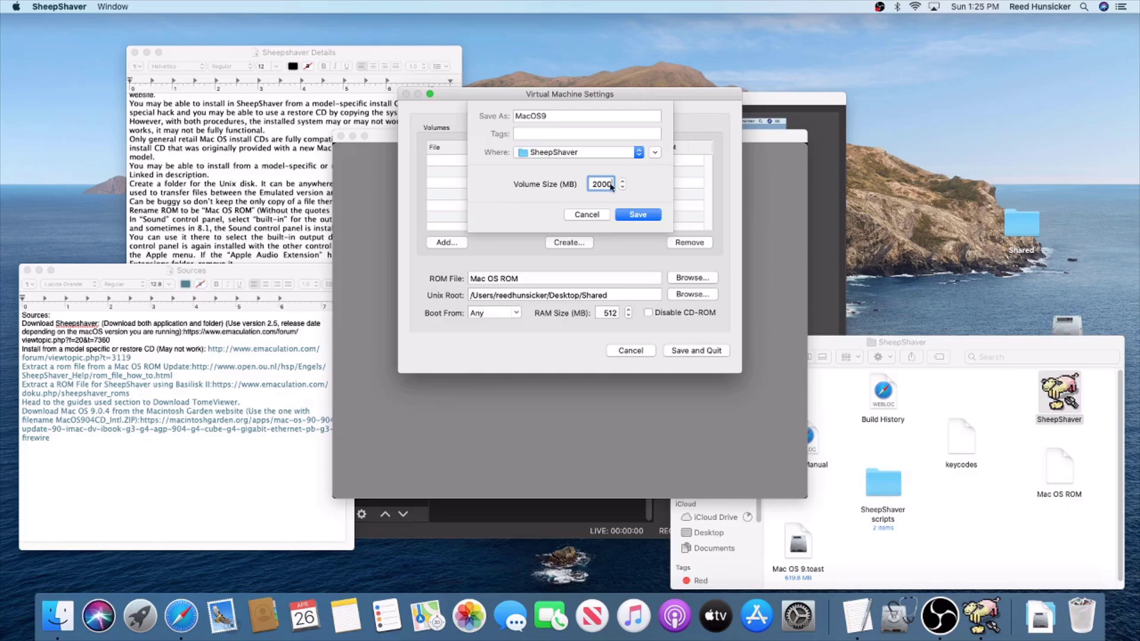
{"action": "left_click", "coordinate": [635, 215]}
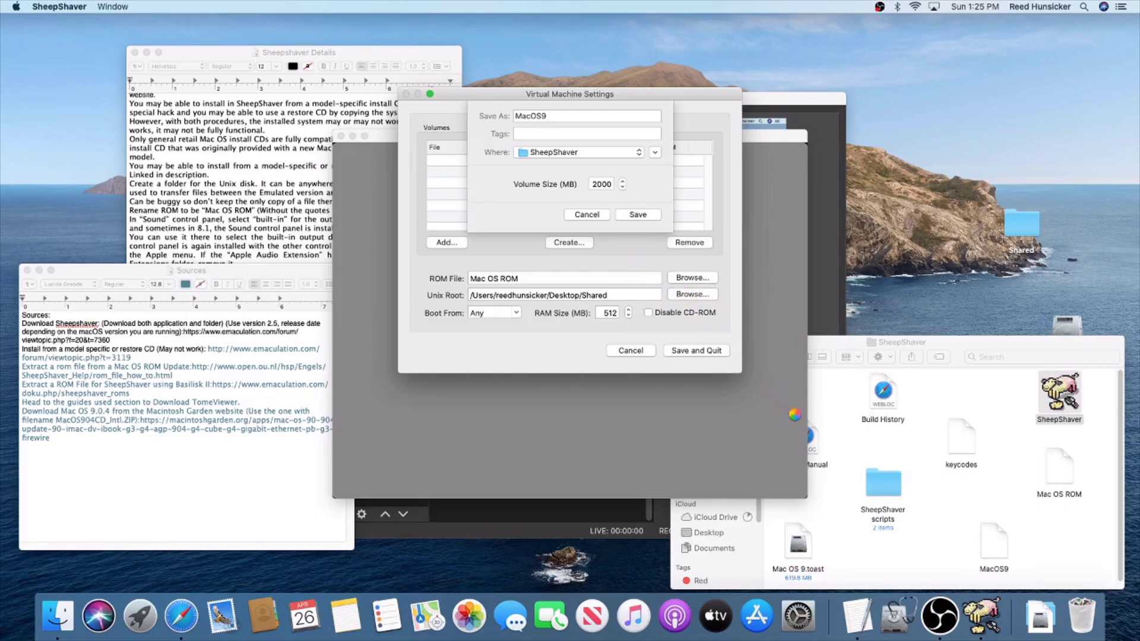
{"action": "scroll", "coordinate": [914, 445], "scroll_direction": "down", "scroll_amount": 1}
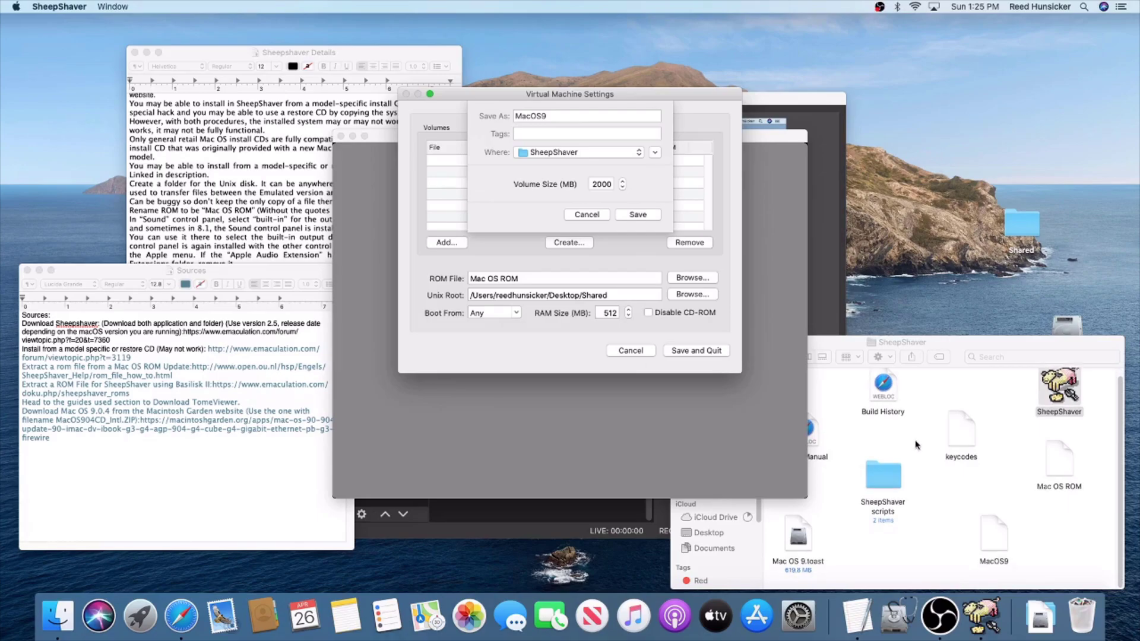
{"action": "left_click", "coordinate": [993, 551]}
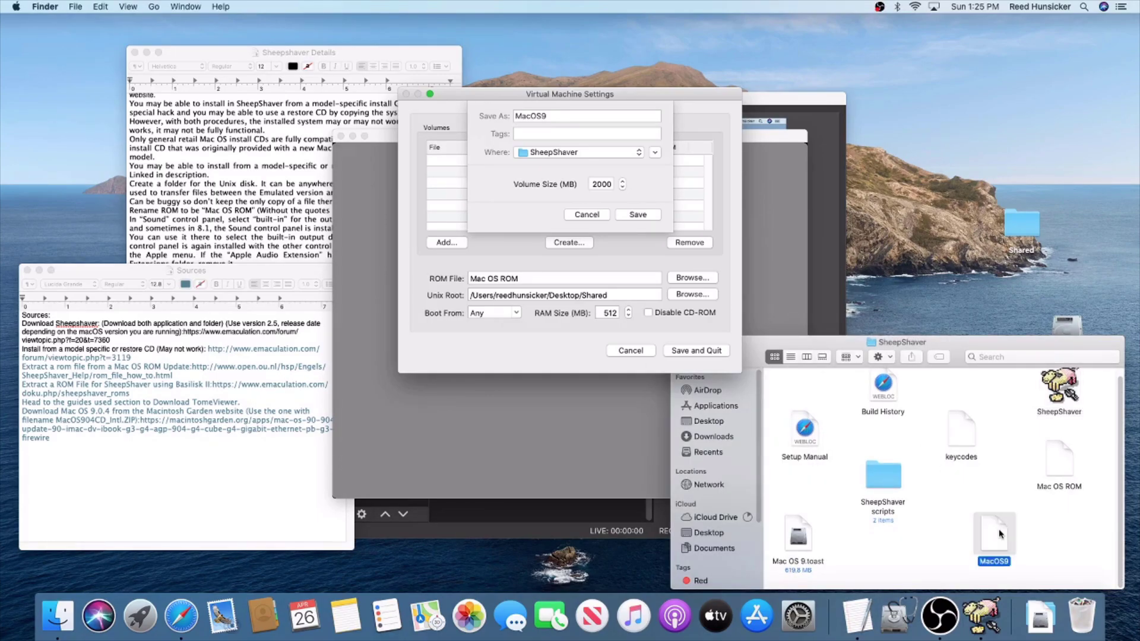
{"action": "left_click", "coordinate": [834, 499]}
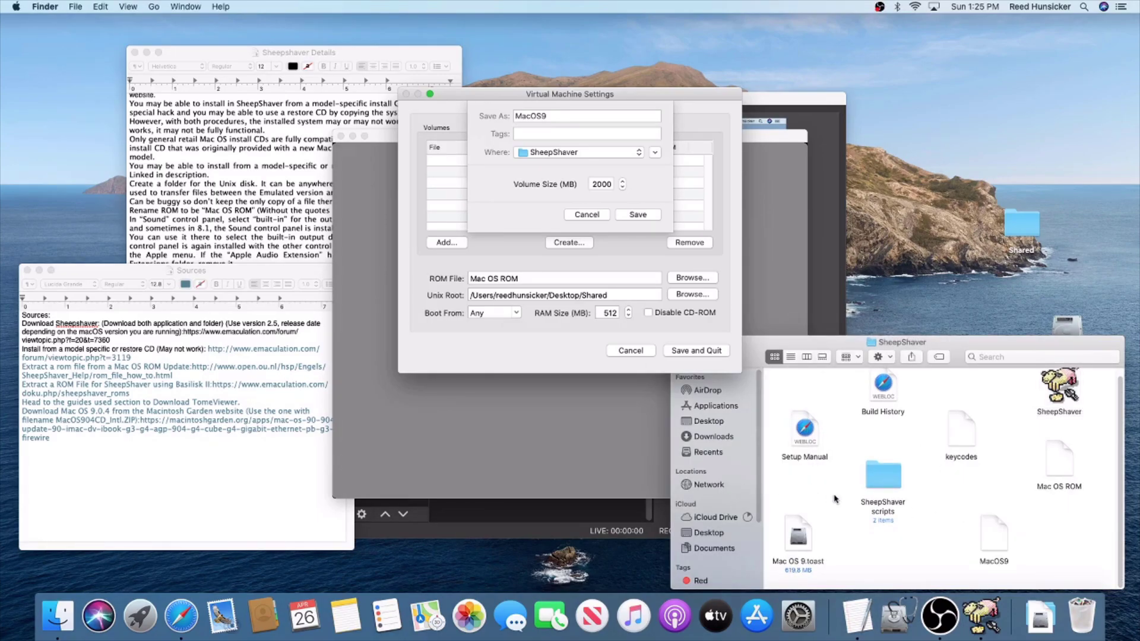
- Add Mac OS 9.toast from the SheepShaver folder to the volumes and mark it as a CD-ROM
{"action": "left_click", "coordinate": [557, 243]}
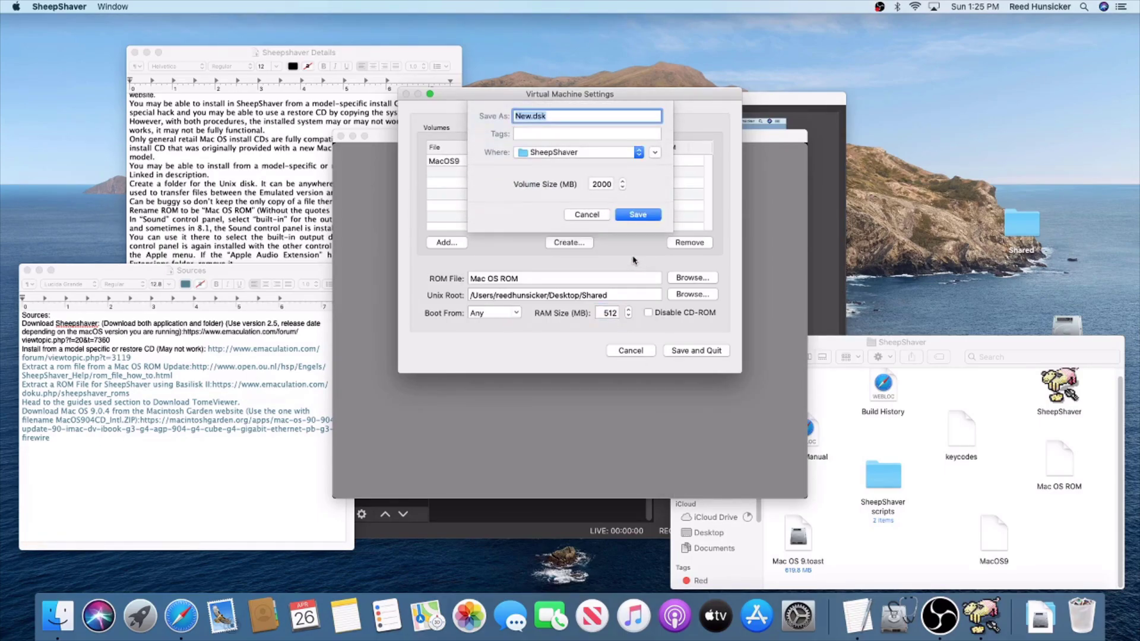
{"action": "left_click", "coordinate": [587, 216]}
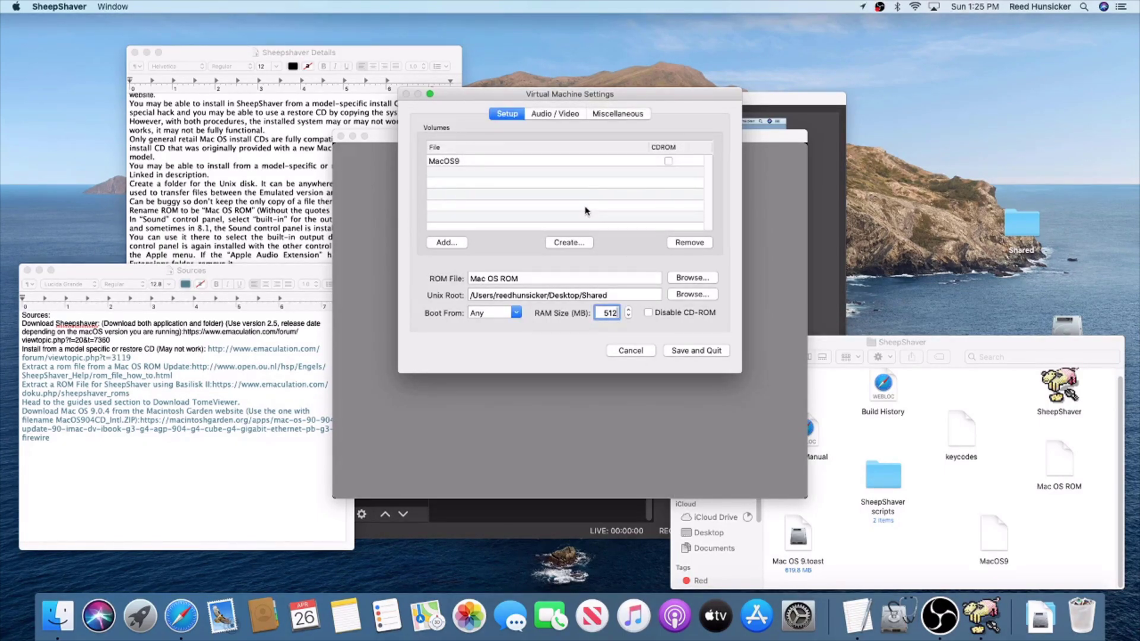
{"action": "left_click", "coordinate": [460, 243]}
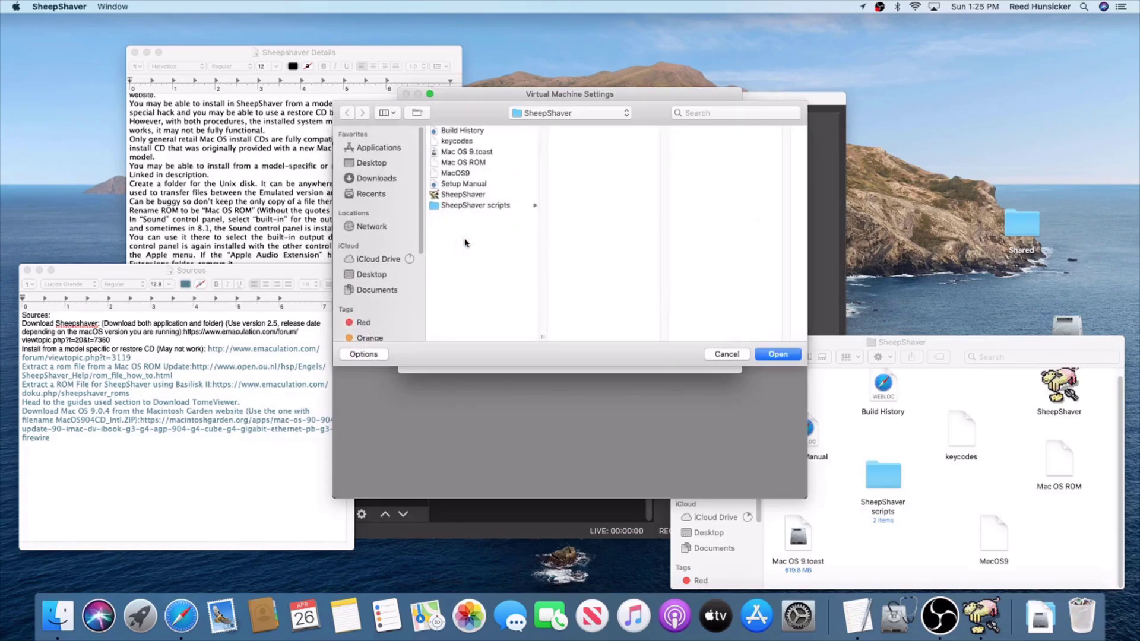
{"action": "left_click", "coordinate": [473, 153]}
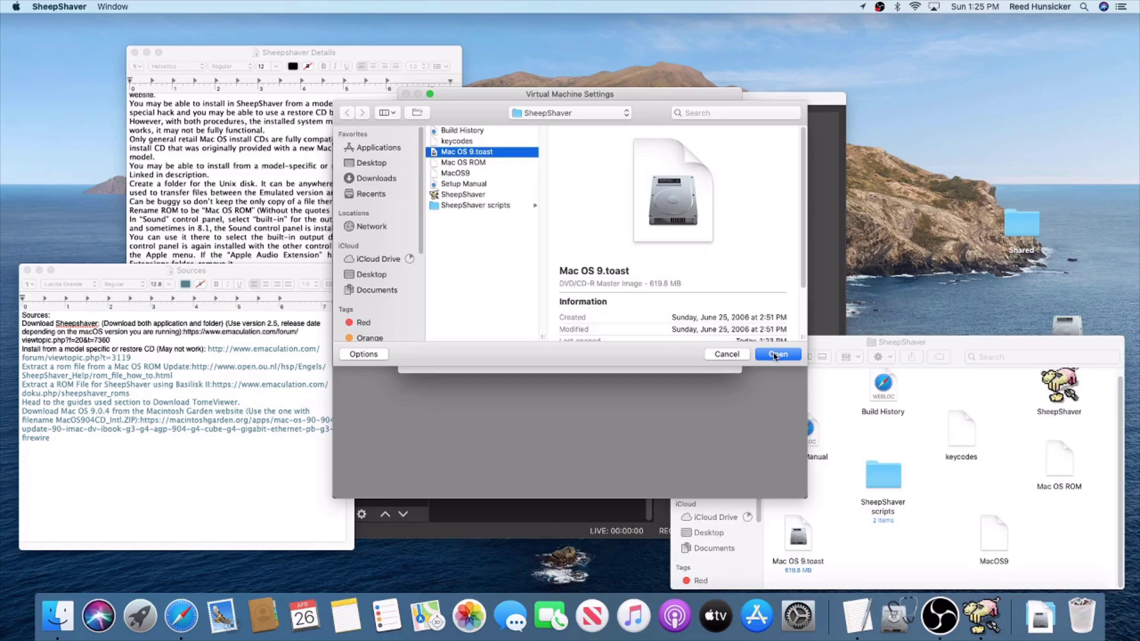
{"action": "left_click", "coordinate": [776, 355]}
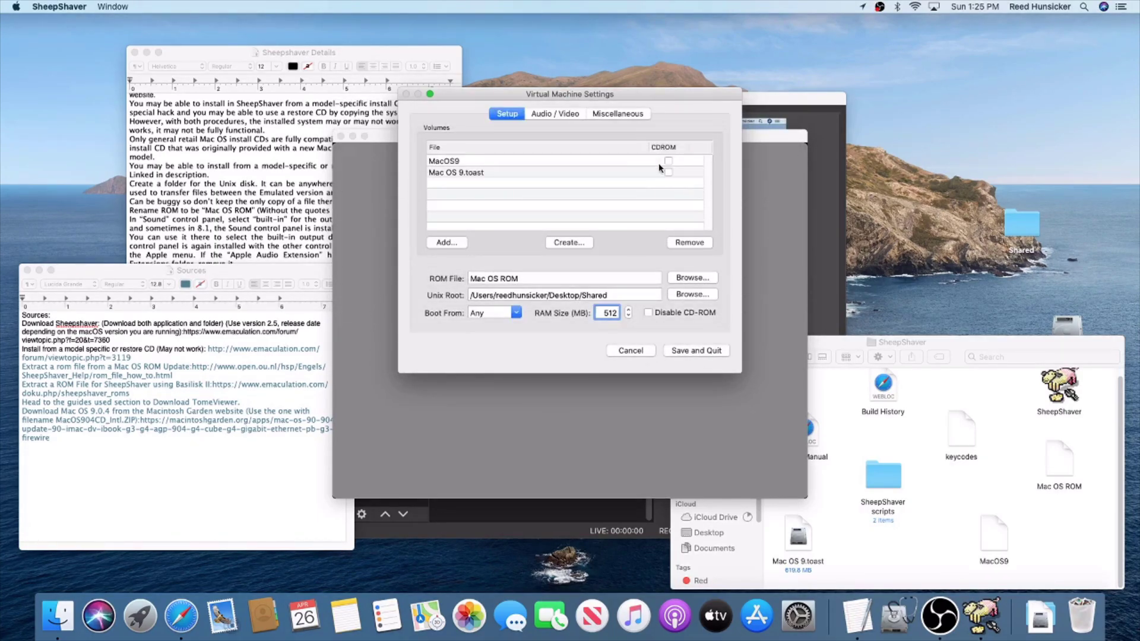
{"action": "left_click", "coordinate": [667, 172]}
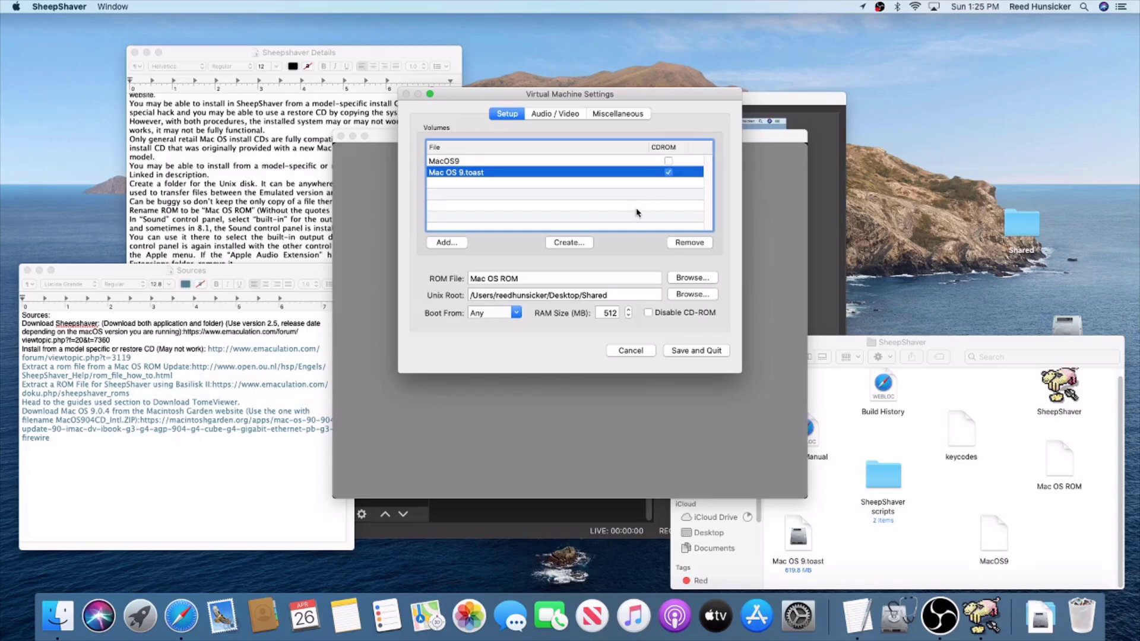
- Review the Video Type and Refresh Rate options in the audio and video settings, and bring up the miscellaneous settings
{"action": "left_click", "coordinate": [557, 115]}
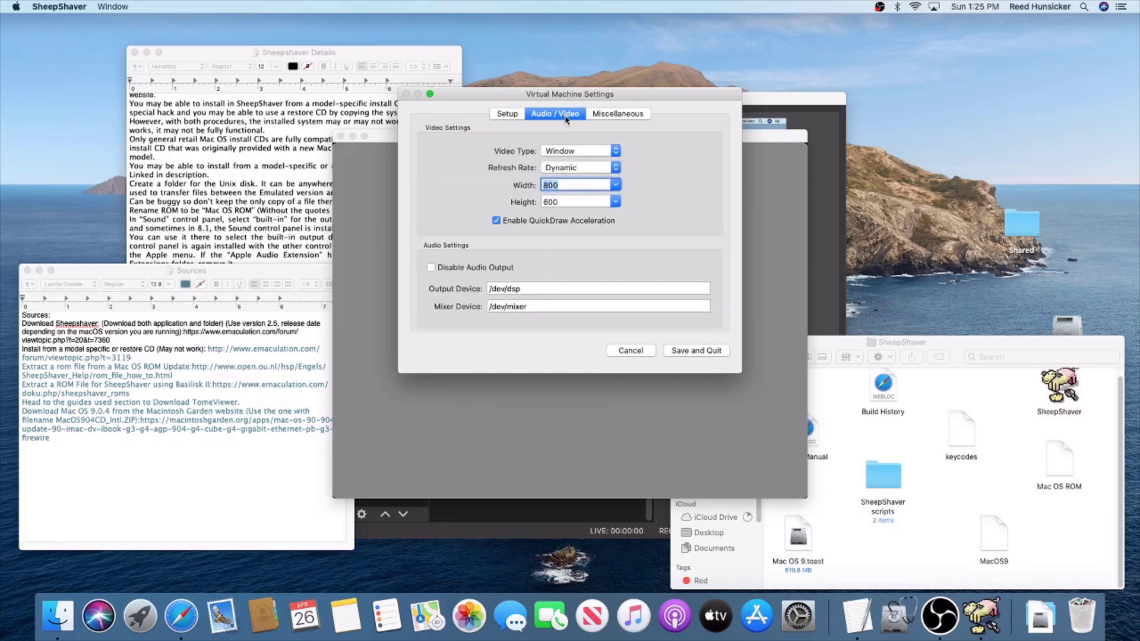
{"action": "left_click", "coordinate": [573, 153]}
{"action": "left_click", "coordinate": [574, 153]}
{"action": "left_click", "coordinate": [567, 169]}
{"action": "left_click", "coordinate": [568, 169]}
{"action": "left_click", "coordinate": [568, 169]}
{"action": "left_click", "coordinate": [569, 170]}
{"action": "left_click", "coordinate": [615, 113]}
{"action": "left_click", "coordinate": [559, 113]}
{"action": "left_click", "coordinate": [599, 116]}
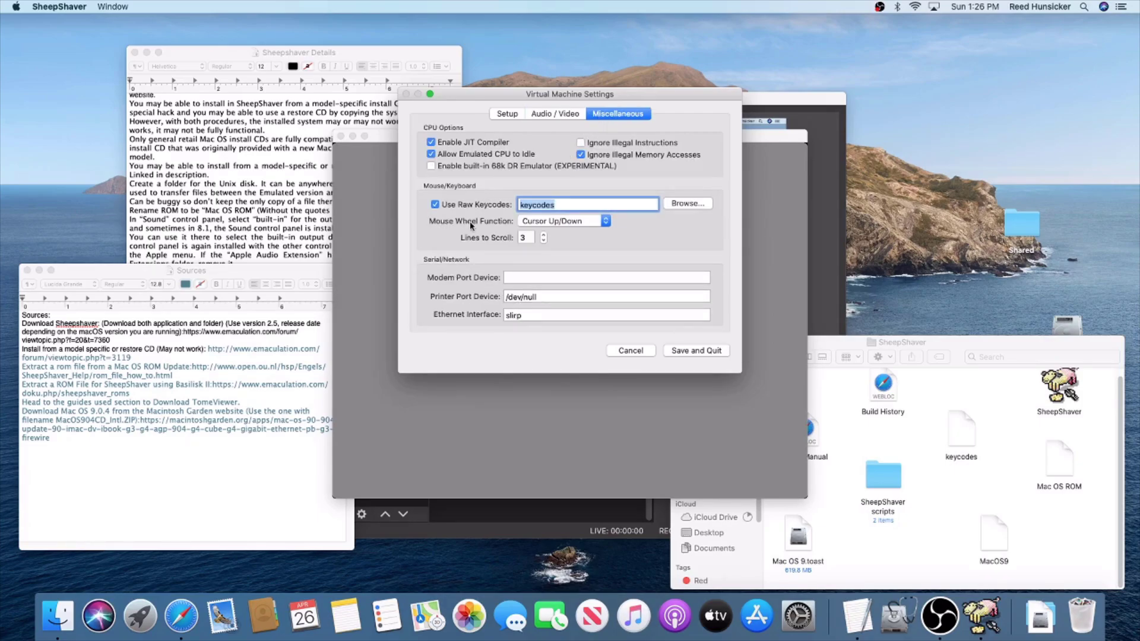
- Choose the keycodes file from the SheepShaver folder for the Use Raw Keycodes setting
{"action": "left_click", "coordinate": [692, 203]}
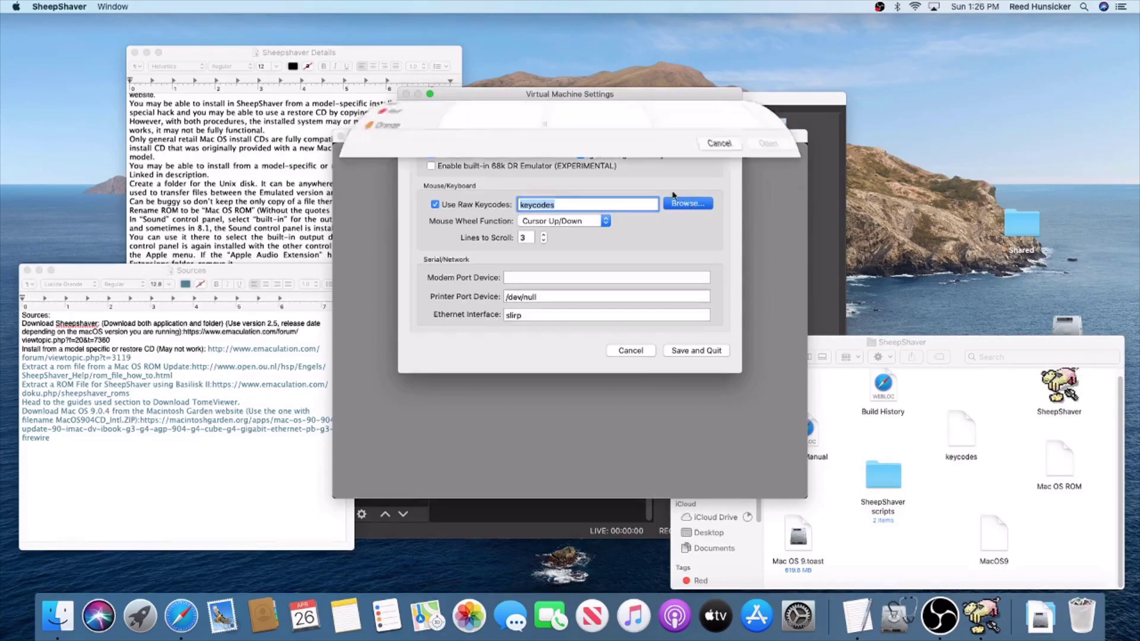
{"action": "left_click", "coordinate": [457, 141]}
{"action": "left_click", "coordinate": [778, 354]}
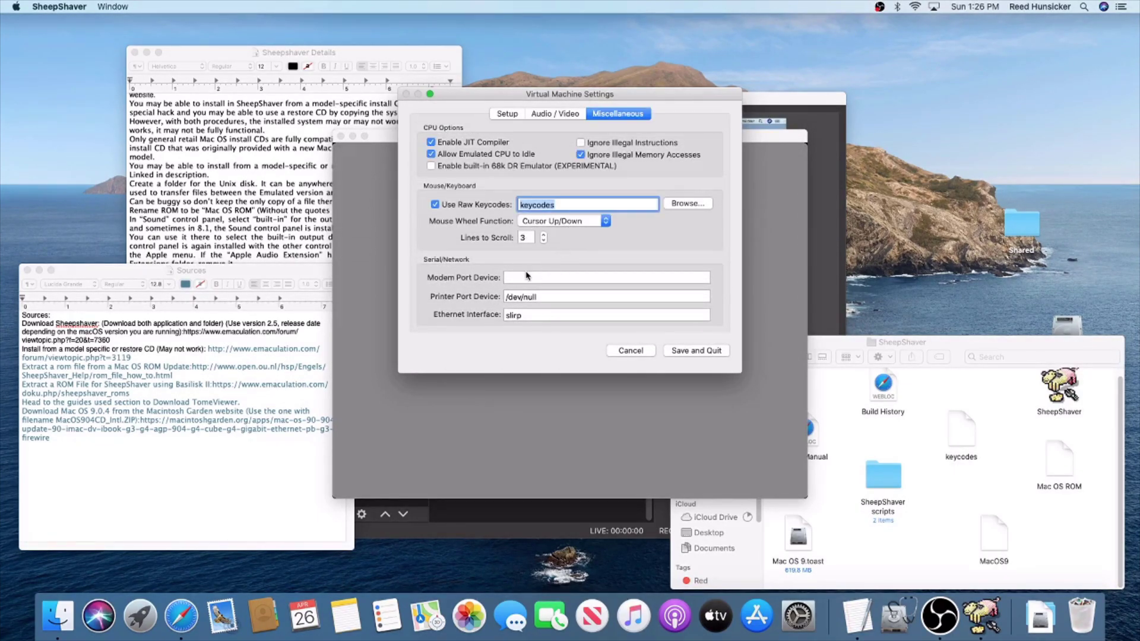
- Check the Mouse Wheel Function and Ethernet Interface settings and save the virtual machine settings
{"action": "left_click", "coordinate": [592, 223]}
{"action": "left_click", "coordinate": [580, 227]}
{"action": "left_click", "coordinate": [524, 315]}
{"action": "left_click_drag", "start_coordinate": [524, 315], "coordinate": [498, 315]}
{"action": "left_click", "coordinate": [525, 316]}
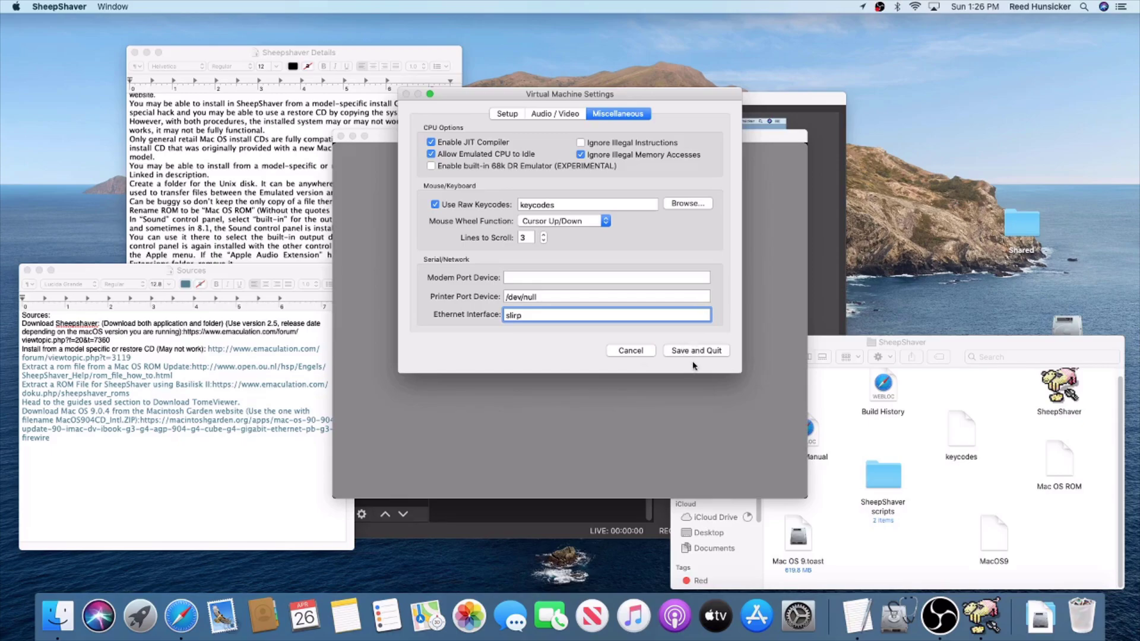
{"action": "left_click", "coordinate": [690, 351]}
{"action": "left_click", "coordinate": [685, 353]}
- Quit the running SheepShaver session that has no startup disk
{"action": "left_click", "coordinate": [83, 7]}
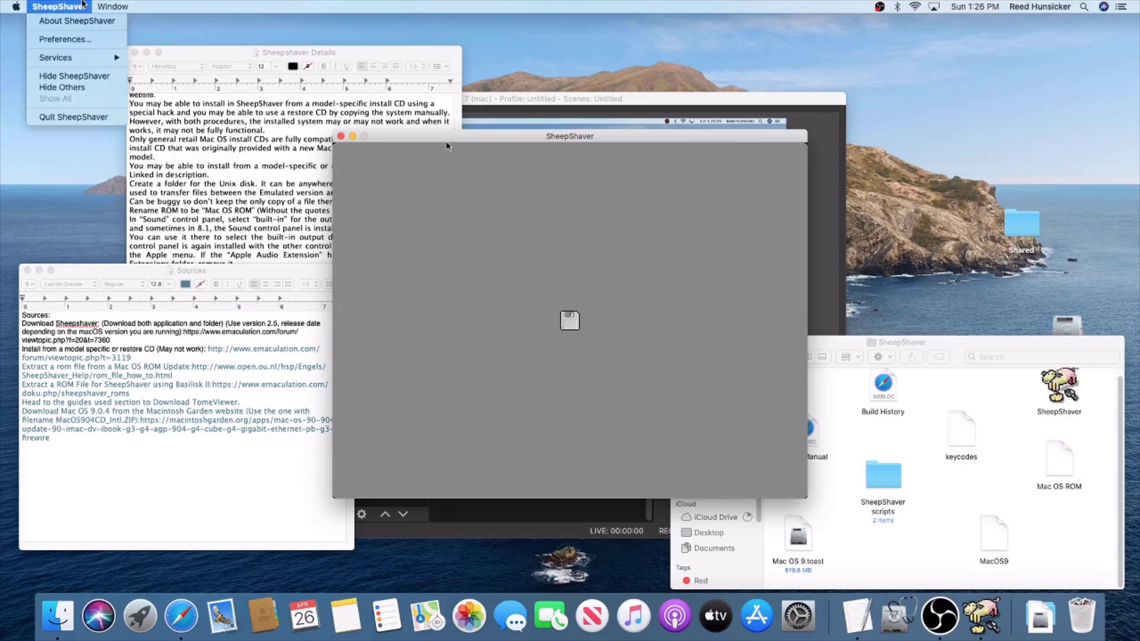
{"action": "left_click", "coordinate": [342, 182]}
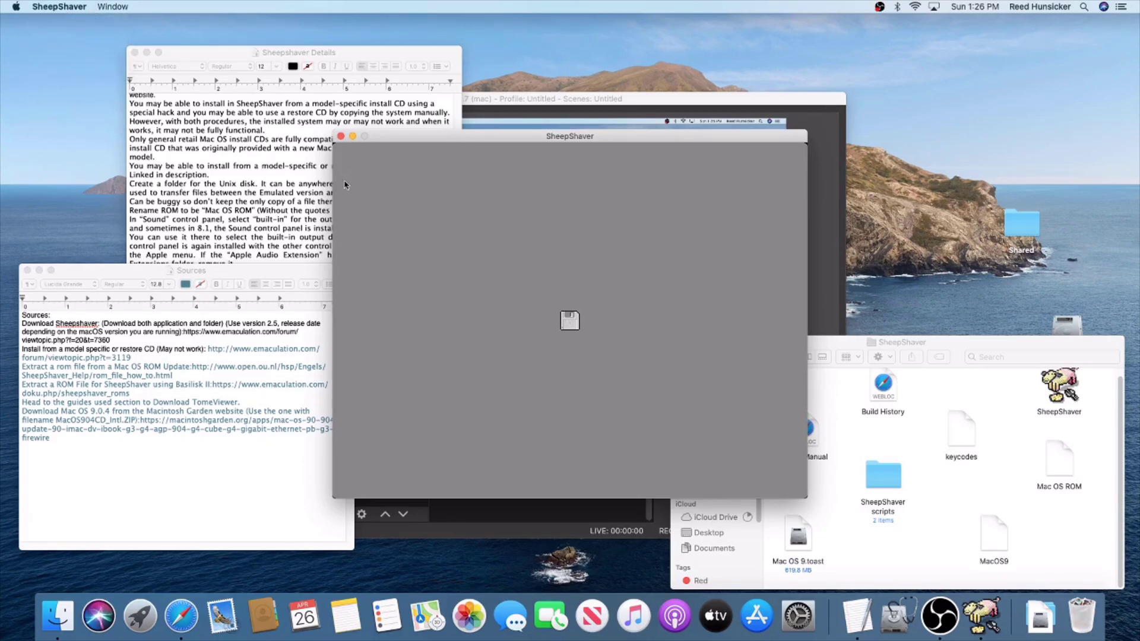
{"action": "left_click", "coordinate": [59, 6]}
{"action": "left_click", "coordinate": [518, 205]}
{"action": "key", "text": "super+q"}
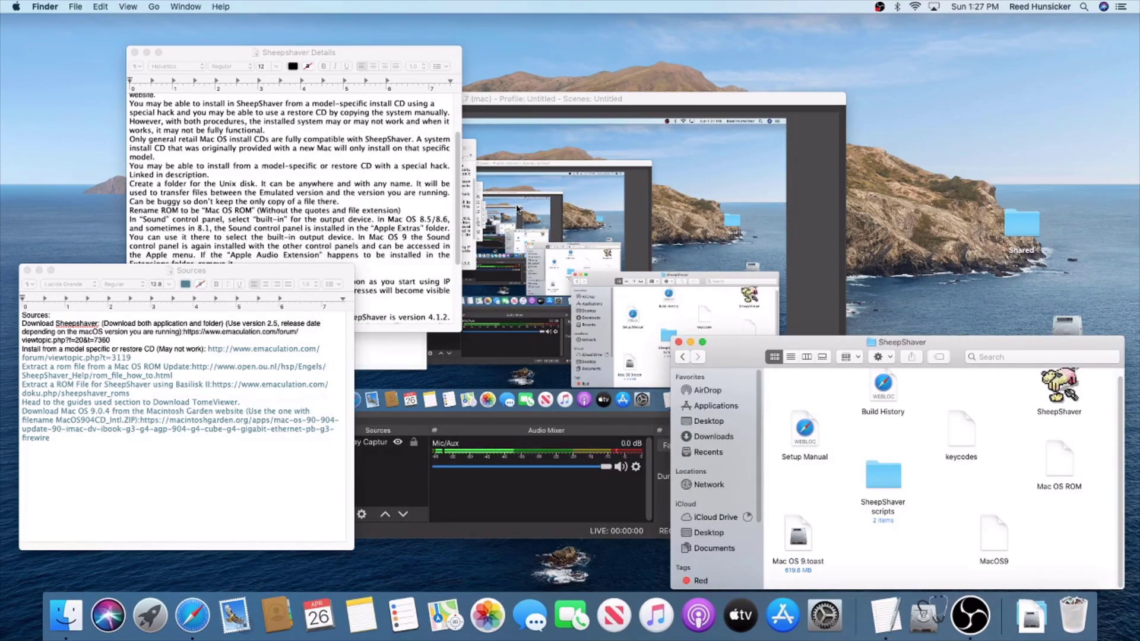
- Read the notes on ROM naming, sound, network access and QuickTime in the Sheepshaver Details document
{"action": "left_click", "coordinate": [402, 196]}
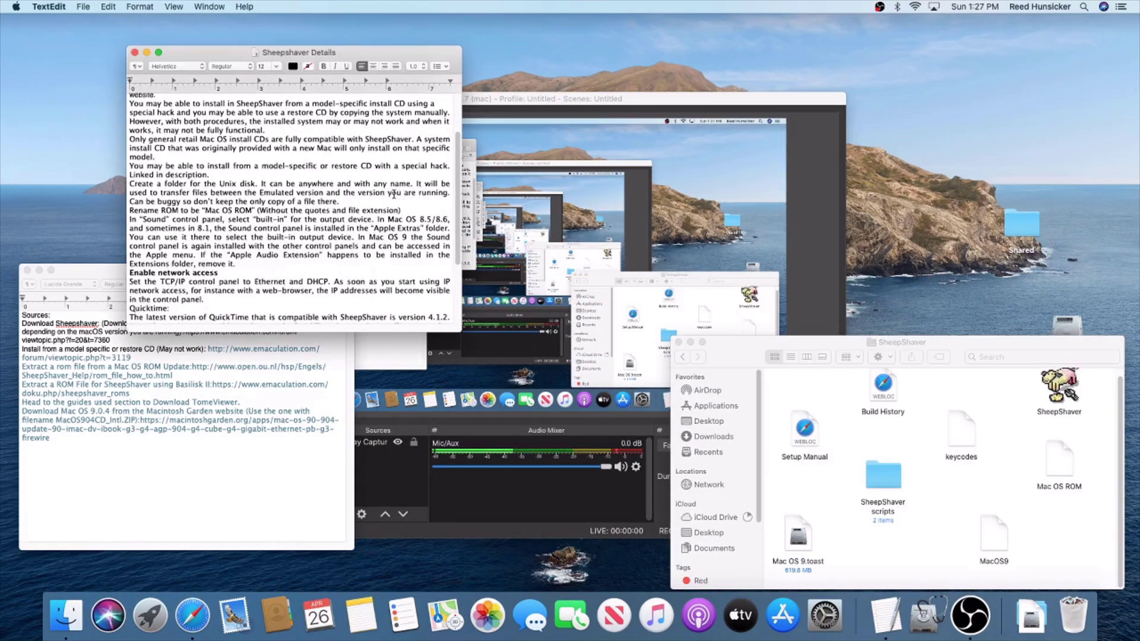
{"action": "scroll", "coordinate": [393, 195], "scroll_direction": "down", "scroll_amount": 1}
{"action": "scroll", "coordinate": [391, 194], "scroll_direction": "down", "scroll_amount": 2}
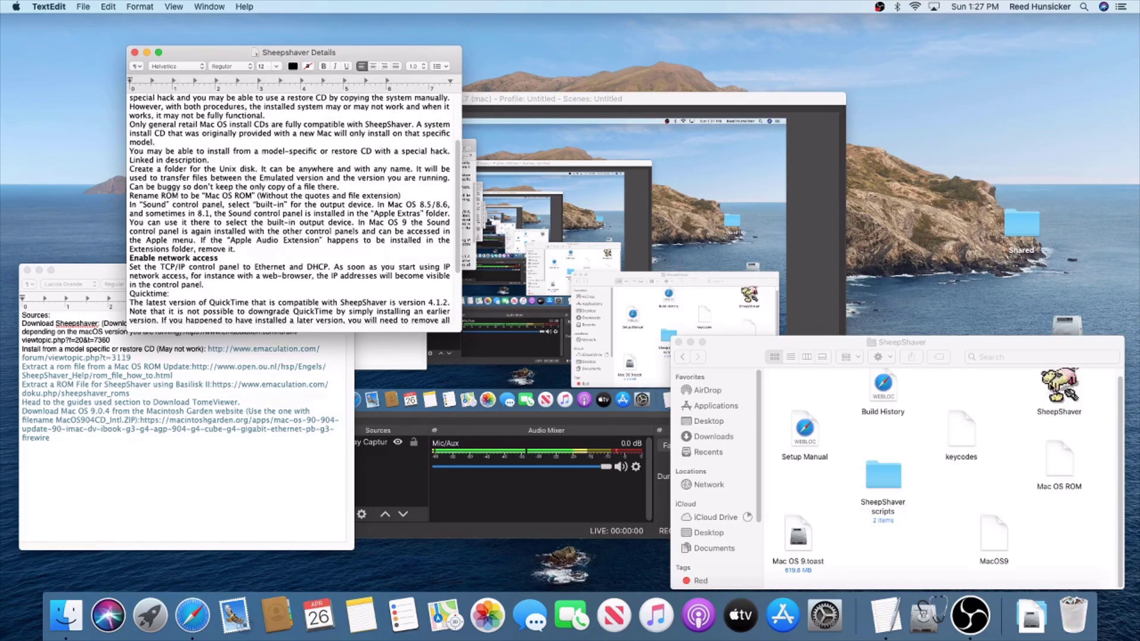
- Launch SheepShaver again and initialize the unreadable disk with the name MacOS9 in Mac OS Extended format
{"action": "double_click", "coordinate": [1058, 380]}
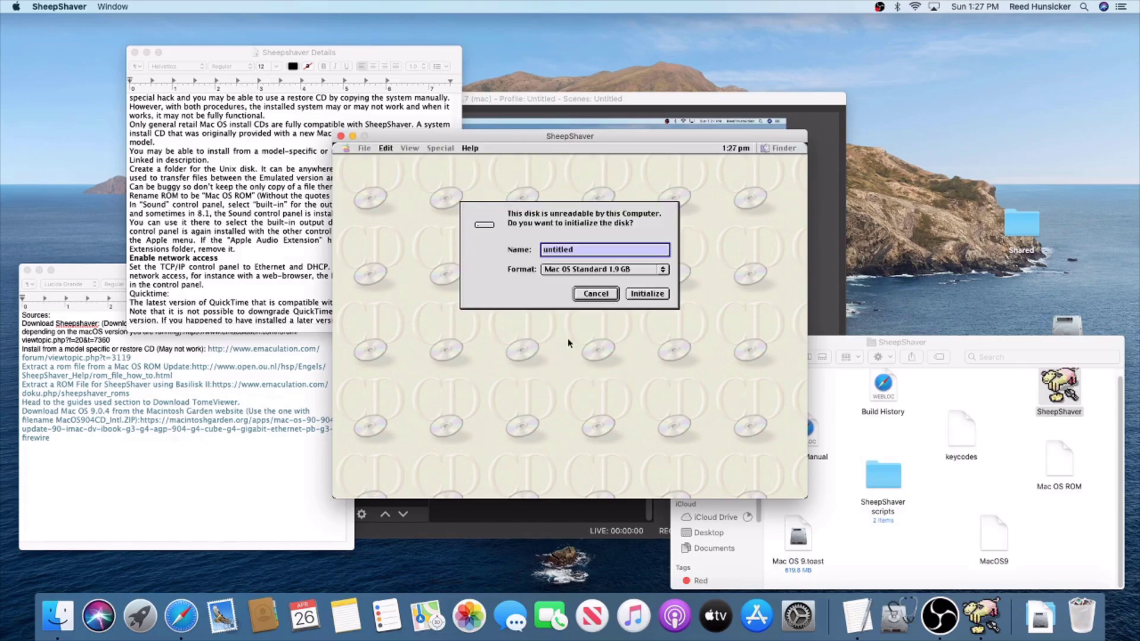
{"action": "left_click", "coordinate": [598, 251]}
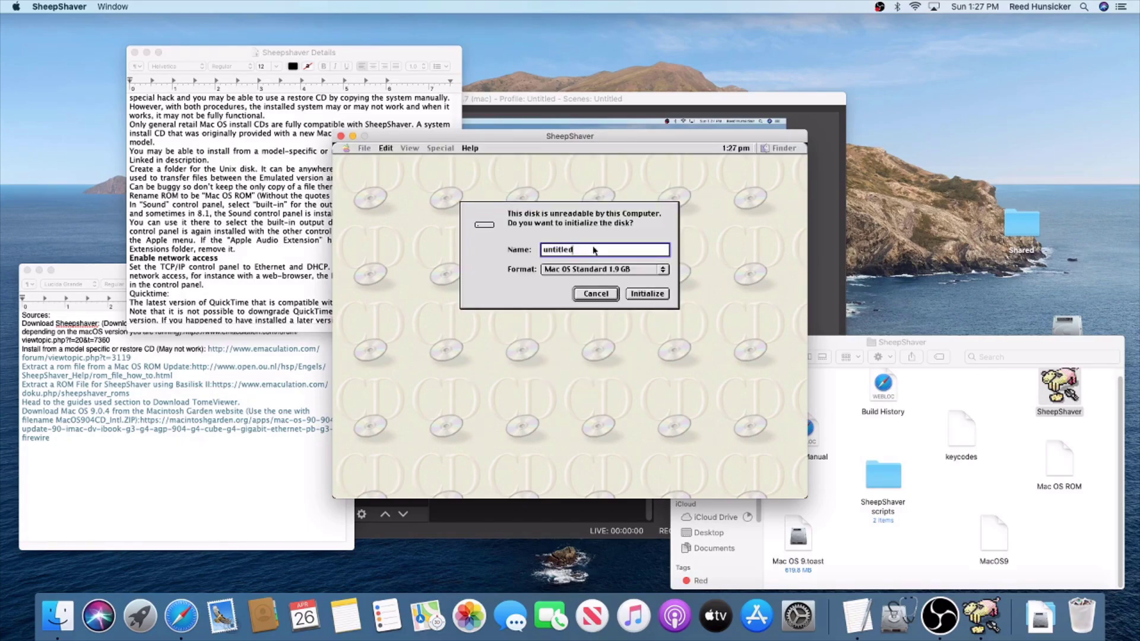
{"action": "key", "text": "BackSpace"}
{"action": "key", "text": "BackSpace"}
{"action": "key", "text": "BackSpace"}
{"action": "key", "text": "BackSpace"}
{"action": "key", "text": "BackSpace"}
{"action": "key", "text": "BackSpace"}
{"action": "key", "text": "BackSpace"}
{"action": "key", "text": "BackSpace"}
{"action": "type", "text": "MacOS9"}
{"action": "left_click_drag", "start_coordinate": [596, 272], "coordinate": [592, 281]}
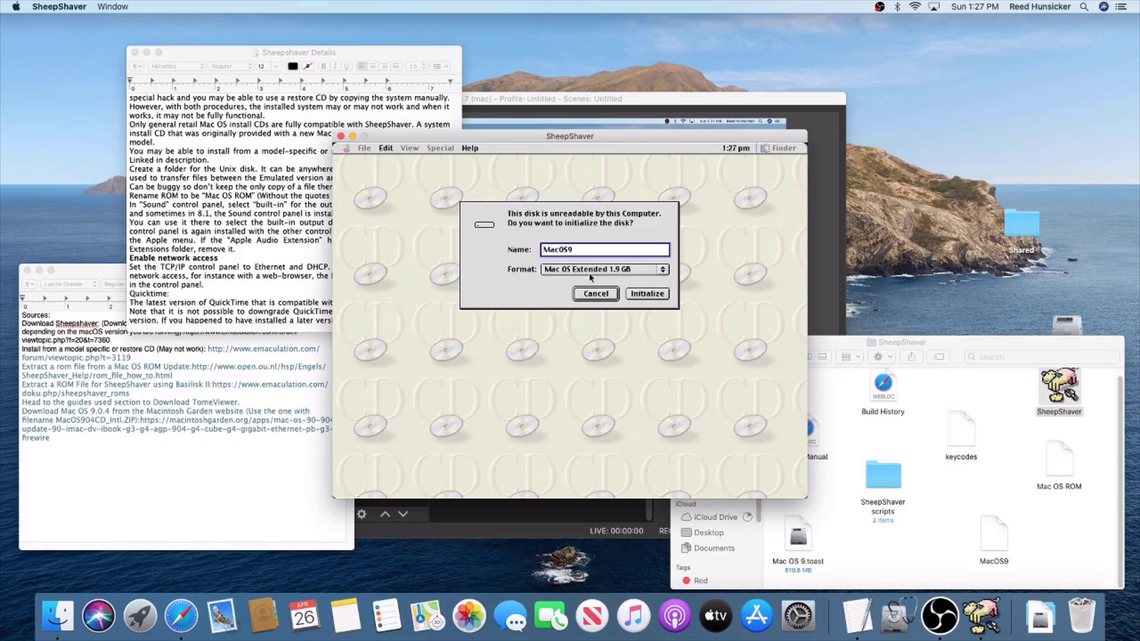
{"action": "left_click", "coordinate": [645, 294]}
{"action": "left_click", "coordinate": [626, 262]}
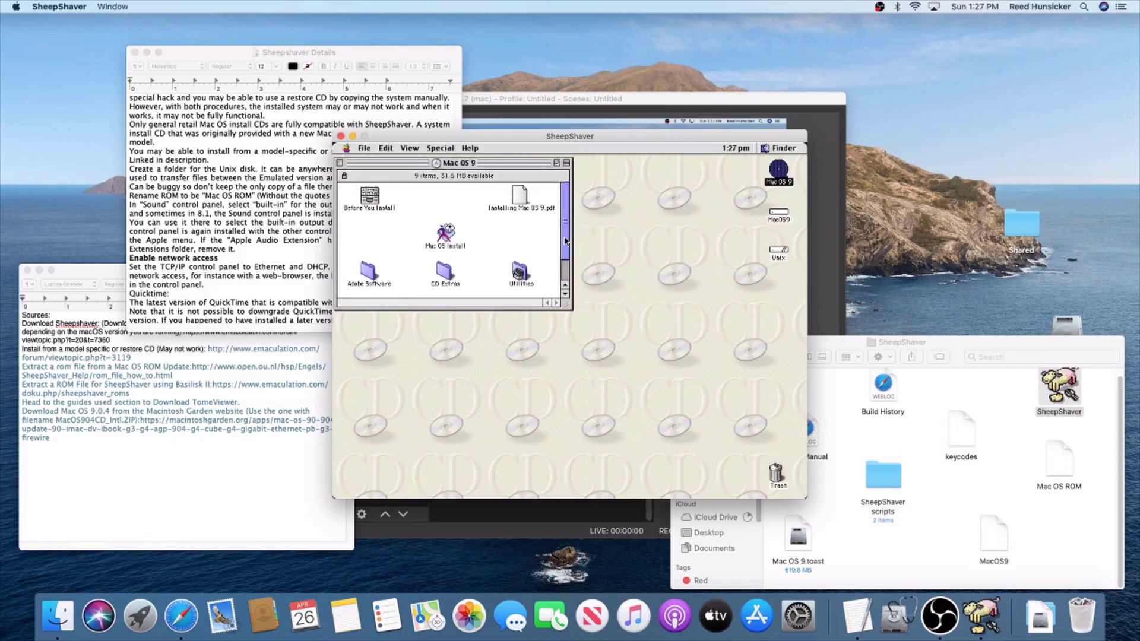
- Open the Unix disk to check its contents, close it and return to the Mac OS 9 CD window
{"action": "left_click_drag", "start_coordinate": [758, 298], "coordinate": [790, 209]}
{"action": "double_click", "coordinate": [778, 253]}
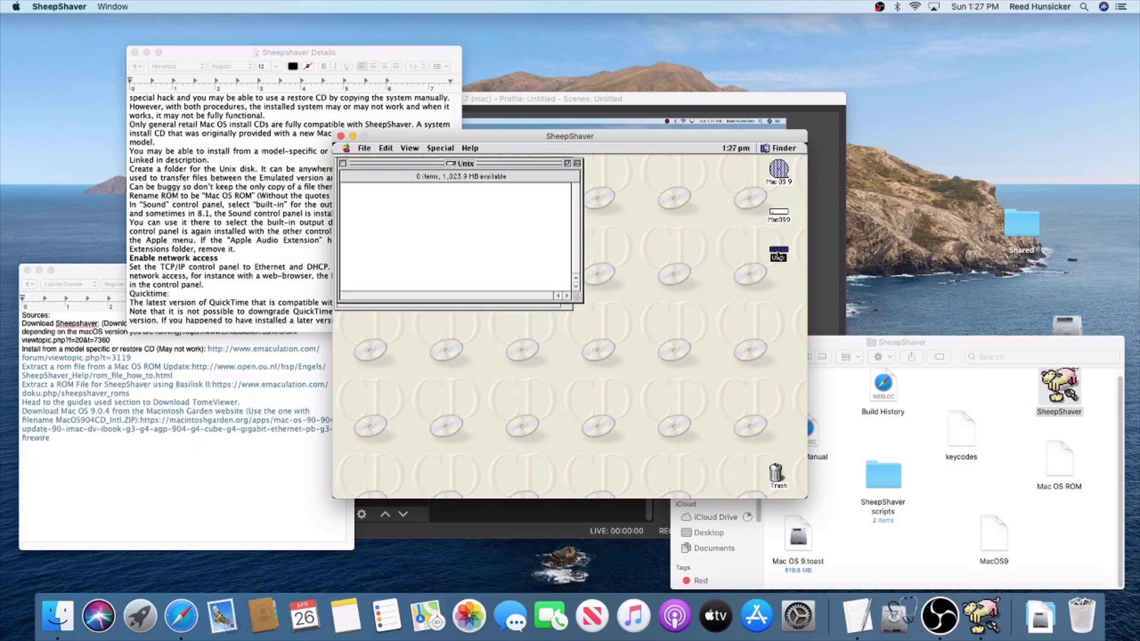
{"action": "left_click", "coordinate": [343, 163]}
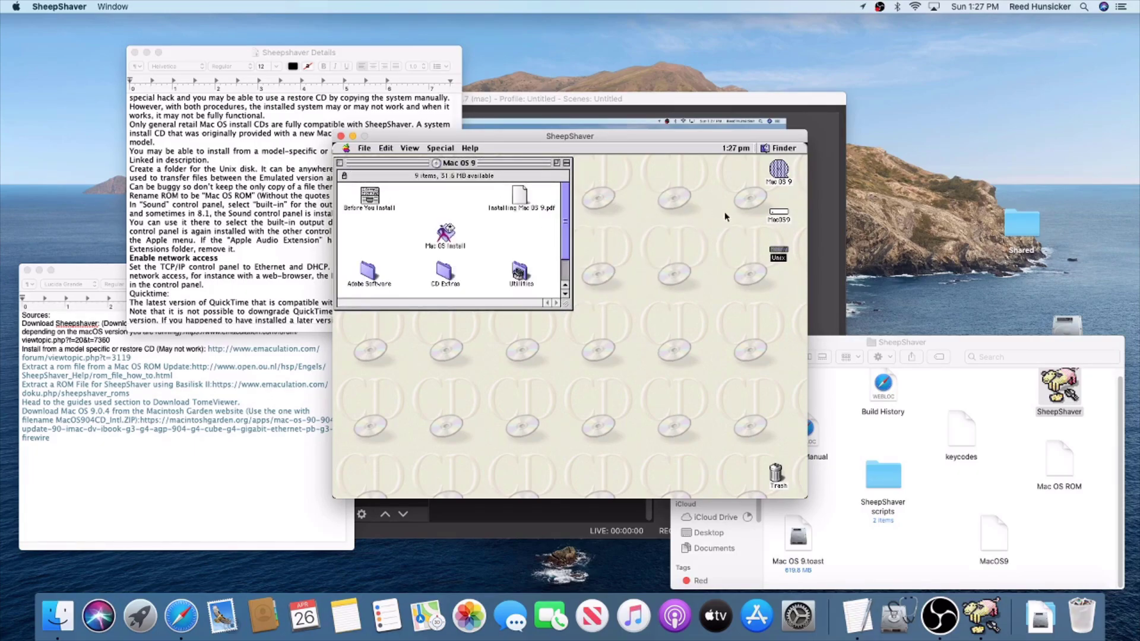
{"action": "left_click", "coordinate": [779, 169]}
{"action": "left_click", "coordinate": [779, 200]}
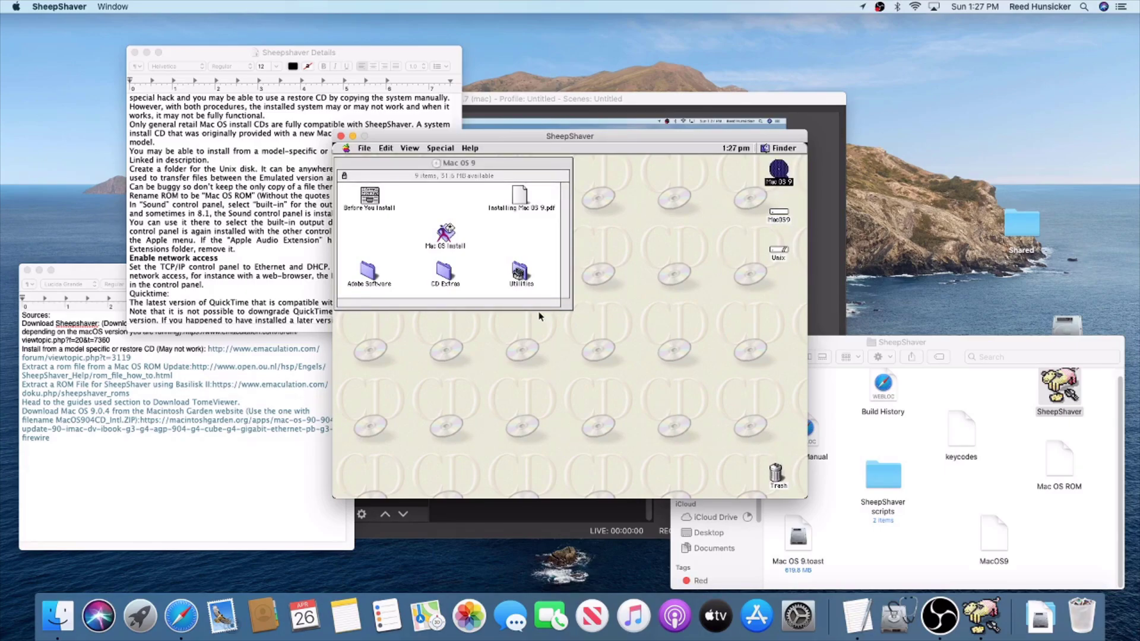
{"action": "left_click", "coordinate": [525, 218]}
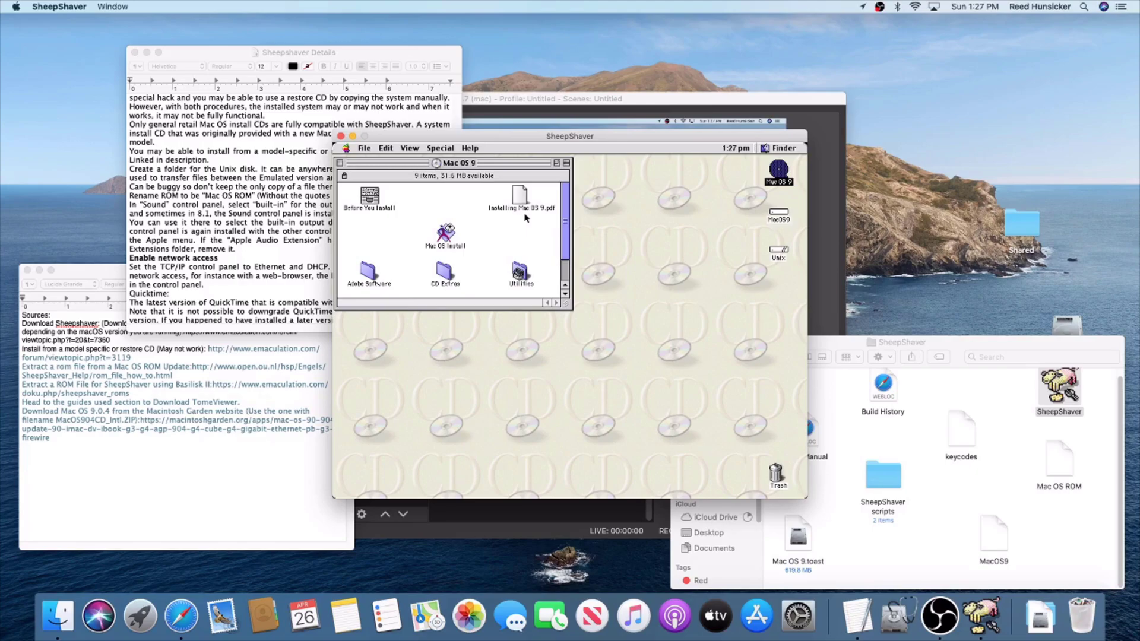
- Launch Mac OS Install for All Other Countries, select MacOS9 as the destination disk and agree to the software license
{"action": "double_click", "coordinate": [449, 235]}
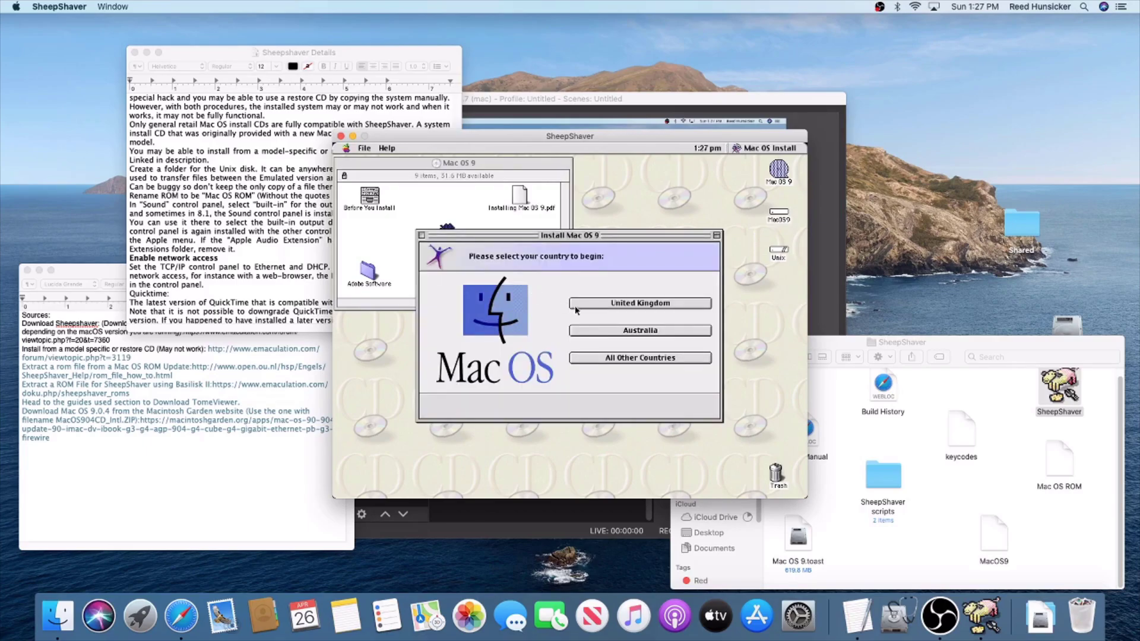
{"action": "left_click", "coordinate": [634, 357]}
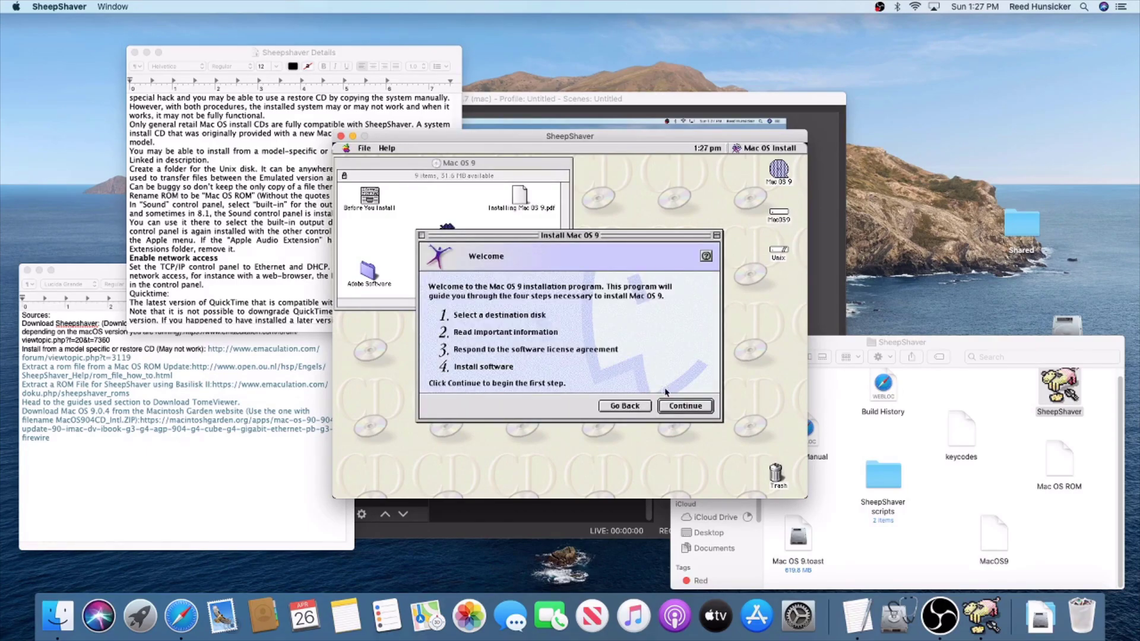
{"action": "left_click", "coordinate": [676, 407]}
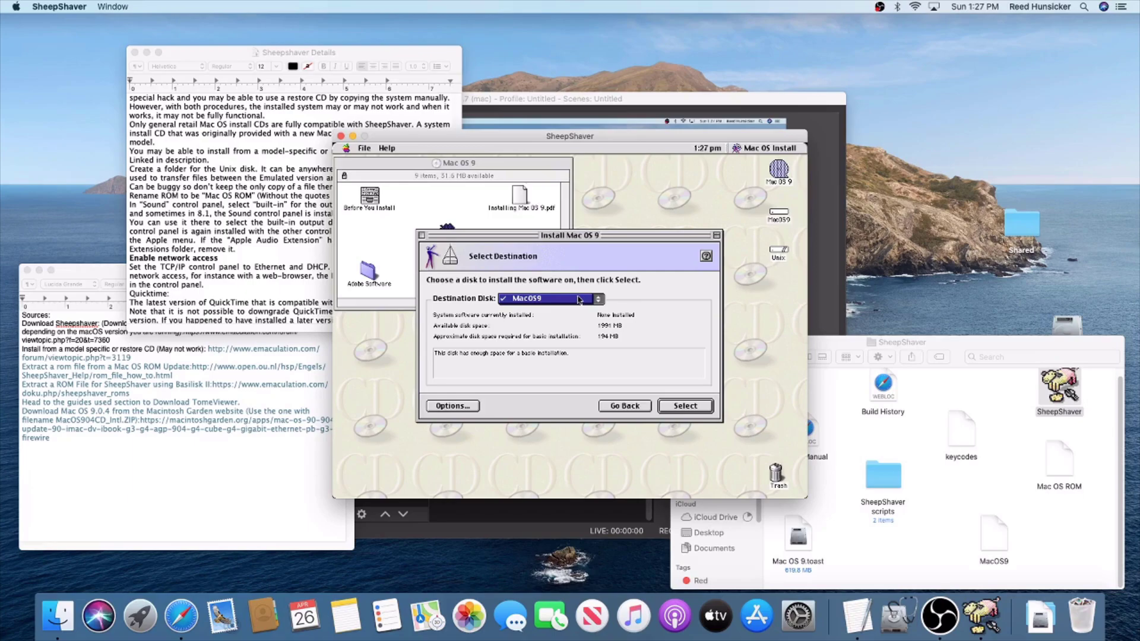
{"action": "left_click", "coordinate": [692, 406]}
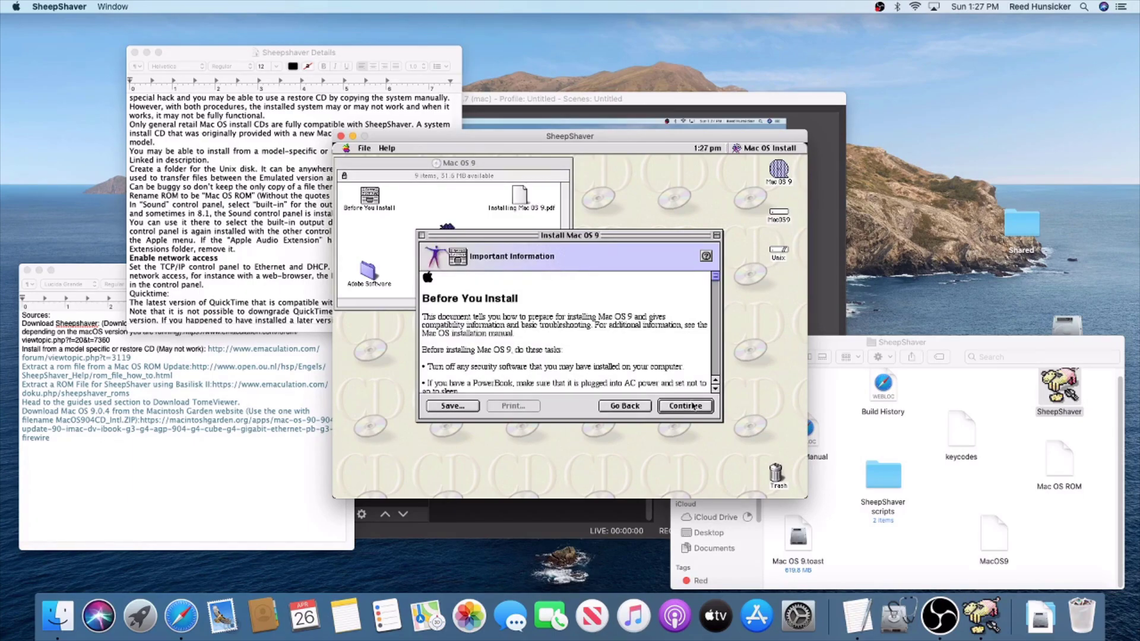
{"action": "left_click", "coordinate": [692, 405]}
{"action": "left_click", "coordinate": [692, 406]}
{"action": "left_click", "coordinate": [643, 360]}
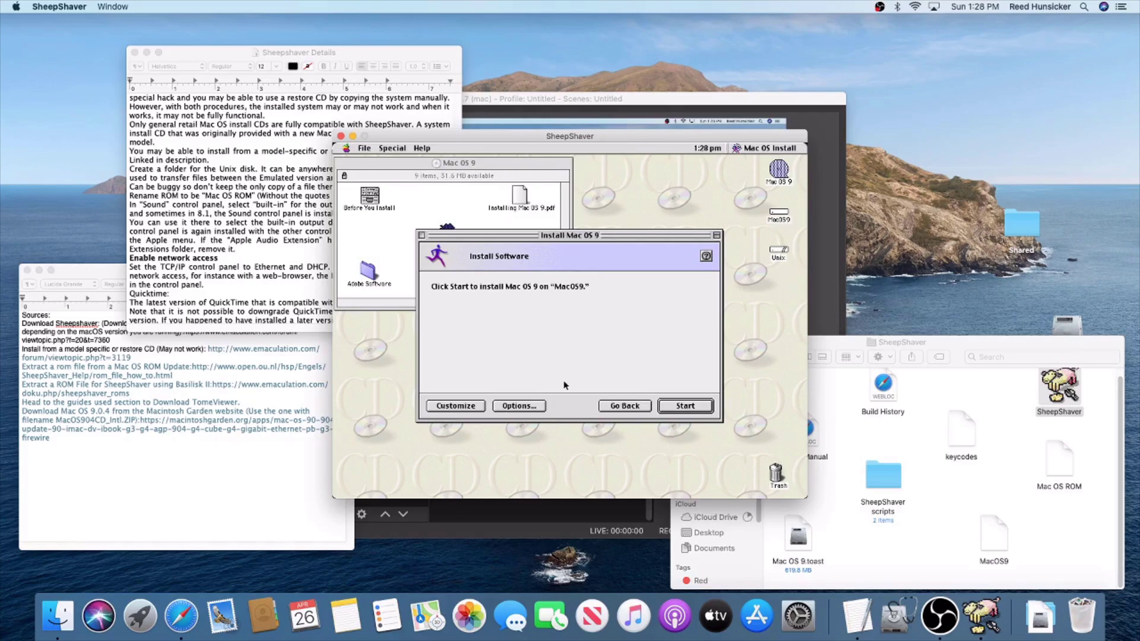
- Turn off Update Apple Hard Disk Drivers, display the custom installation components and start the installation on MacOS9
{"action": "left_click", "coordinate": [500, 407]}
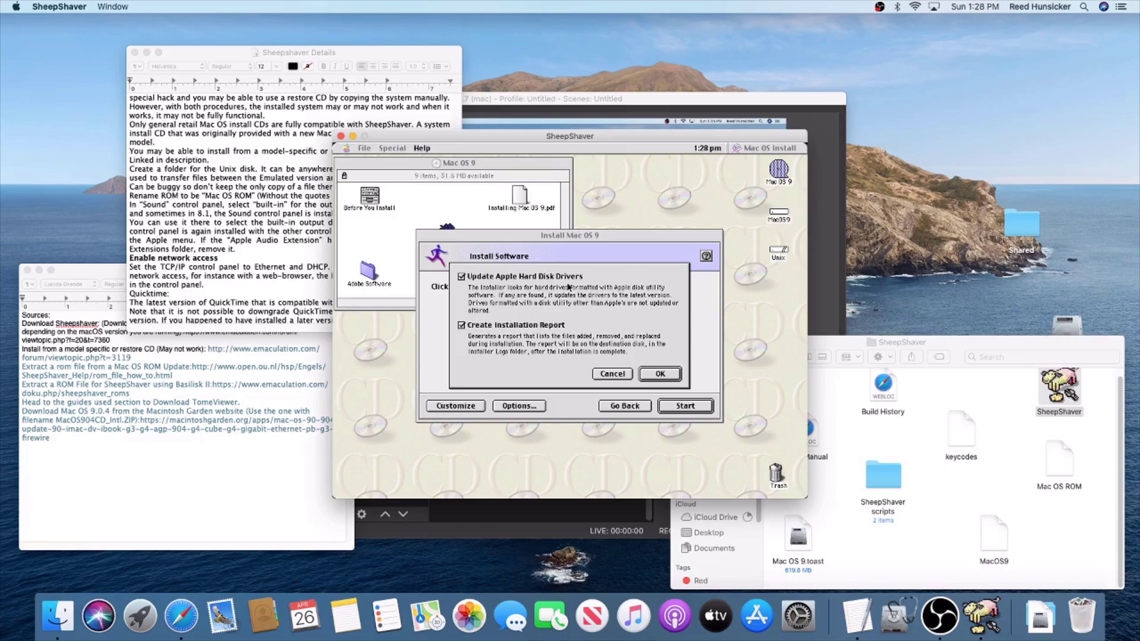
{"action": "left_click", "coordinate": [461, 278]}
{"action": "left_click", "coordinate": [658, 376]}
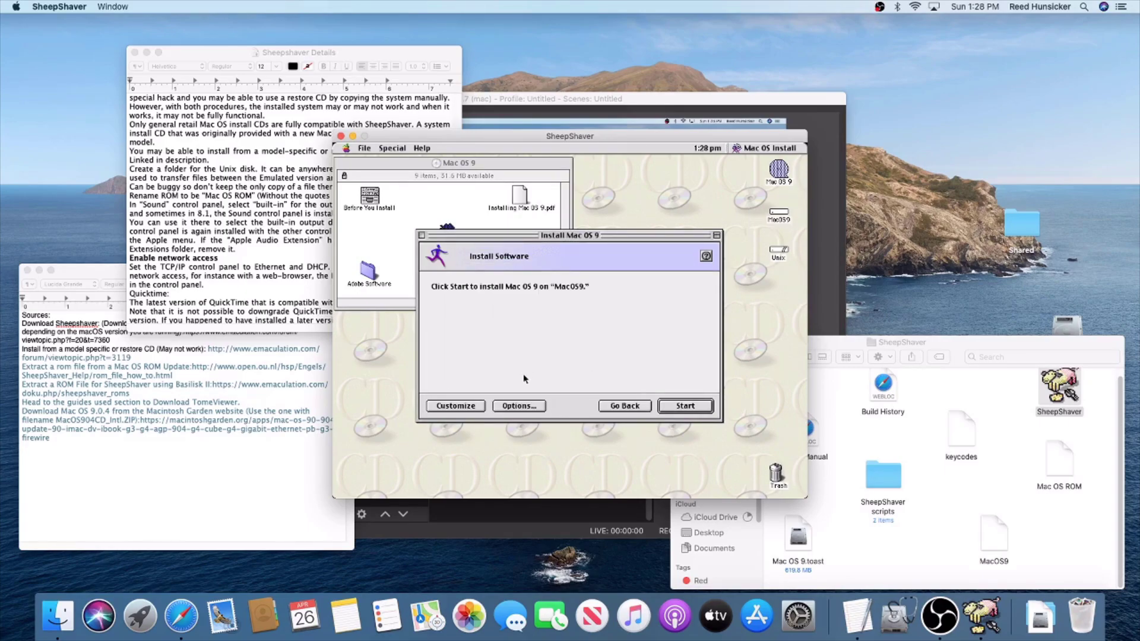
{"action": "left_click", "coordinate": [477, 406]}
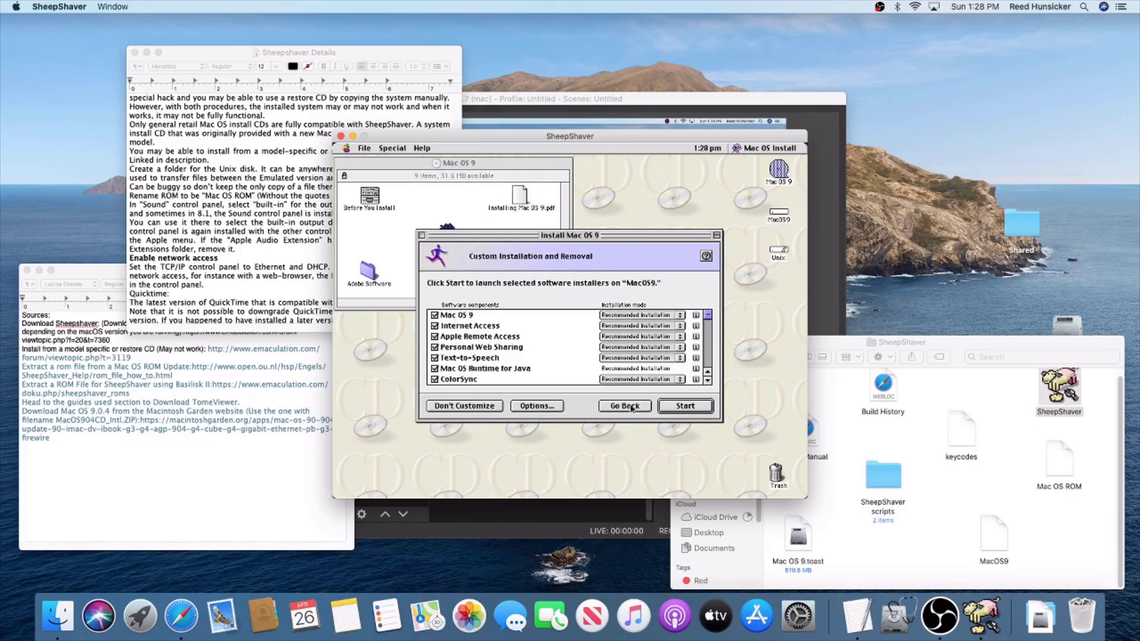
{"action": "left_click", "coordinate": [676, 405]}
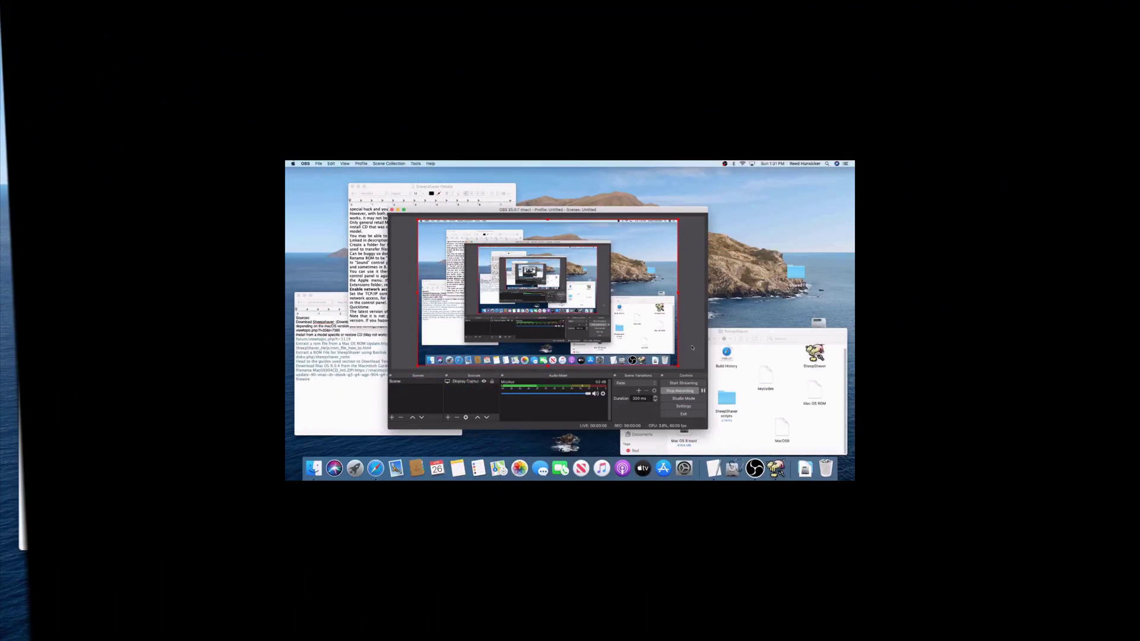
- Switch back to SheepShaver and close the Mac OS 9 CD window
{"action": "key", "text": "super+Tab"}
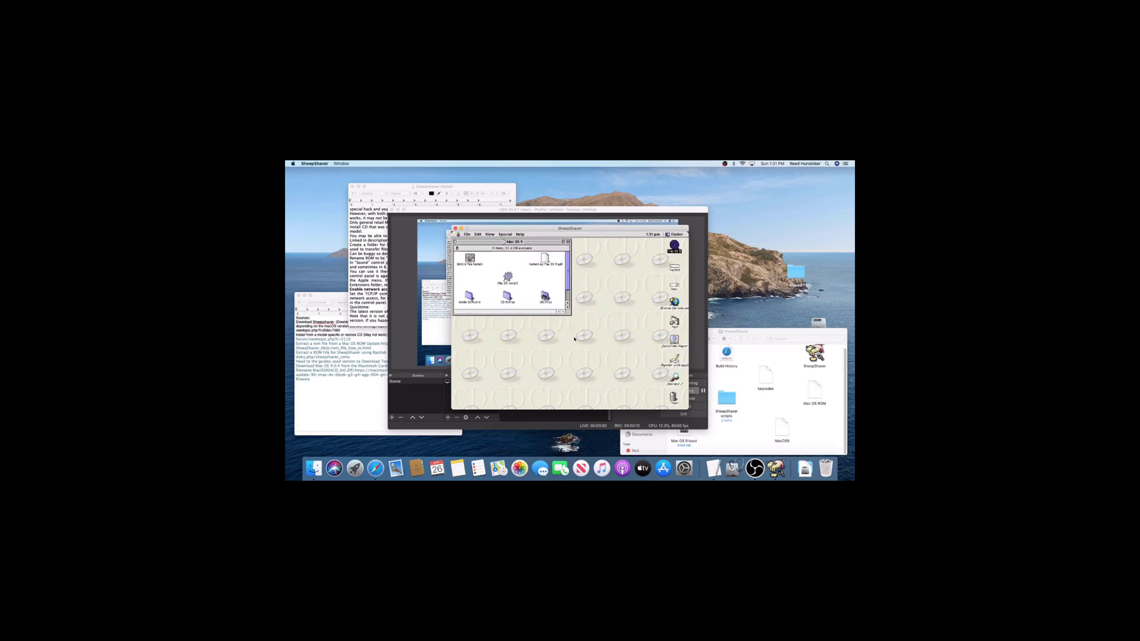
{"action": "left_click", "coordinate": [456, 242]}
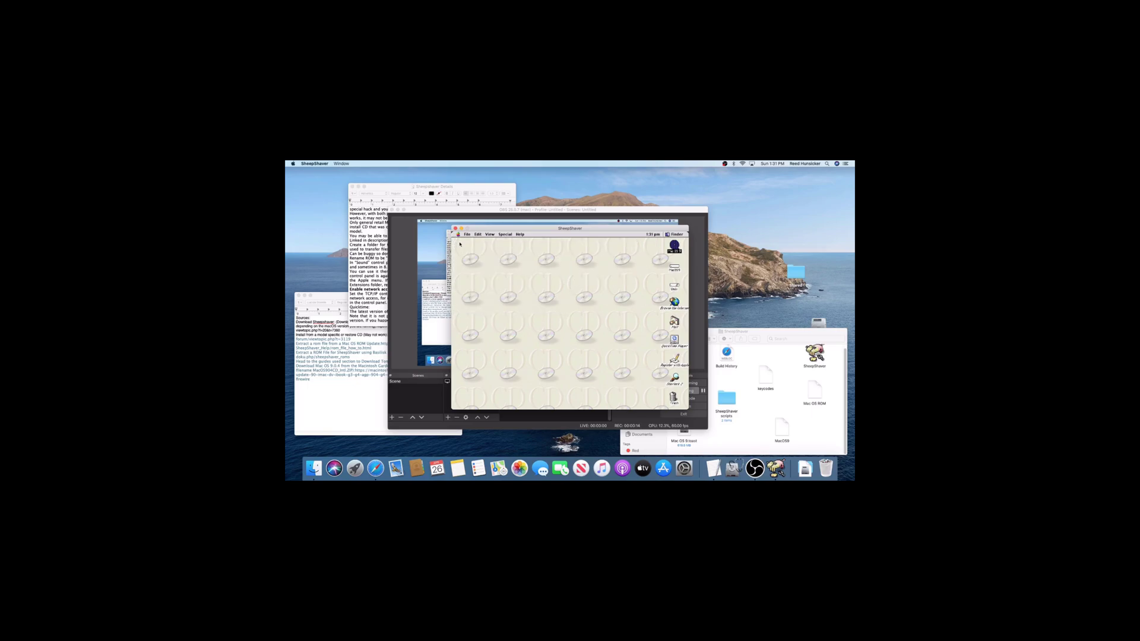
- Remove the Mac OS 9.toast volume from the SheepShaver virtual machine settings and save them
{"action": "left_click_drag", "start_coordinate": [457, 234], "coordinate": [509, 279]}
{"action": "left_click", "coordinate": [315, 163]}
{"action": "left_click", "coordinate": [315, 182]}
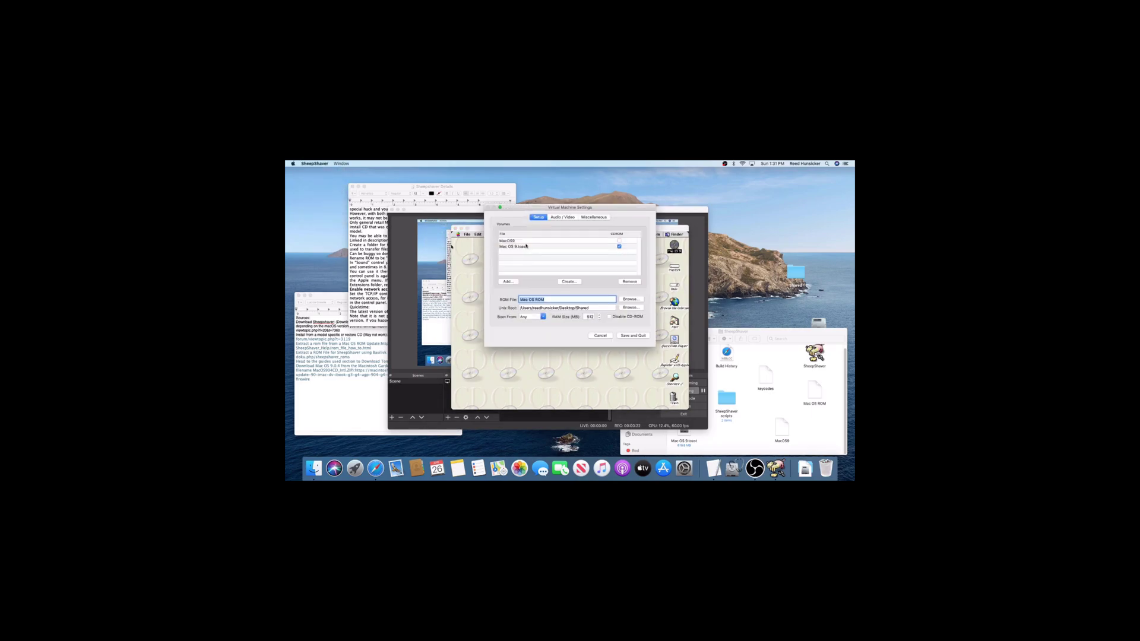
{"action": "left_click", "coordinate": [605, 247]}
{"action": "left_click", "coordinate": [630, 282]}
{"action": "left_click", "coordinate": [627, 336]}
- Shut down the emulated Mac and relaunch SheepShaver from its folder
{"action": "key", "text": "ctrl+Eject"}
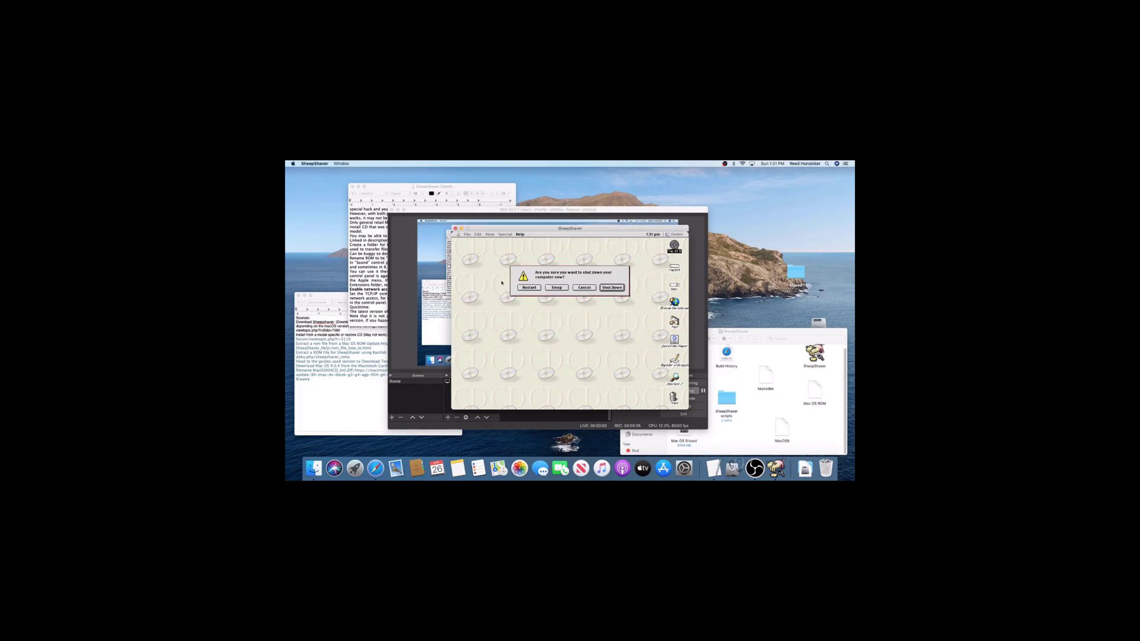
{"action": "left_click", "coordinate": [608, 289]}
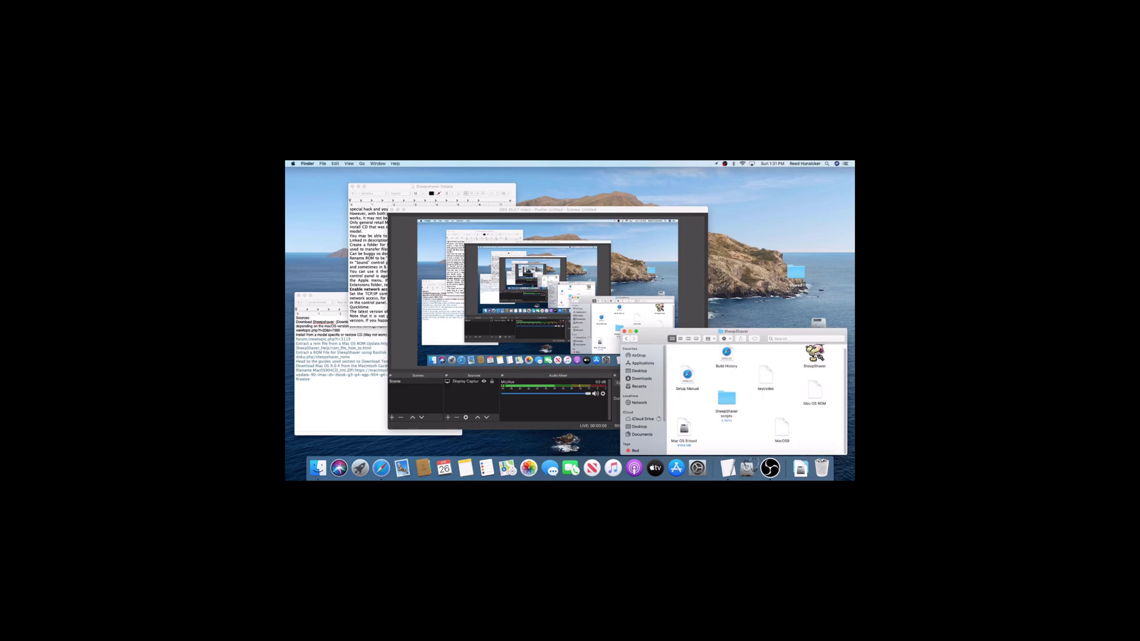
{"action": "double_click", "coordinate": [814, 354]}
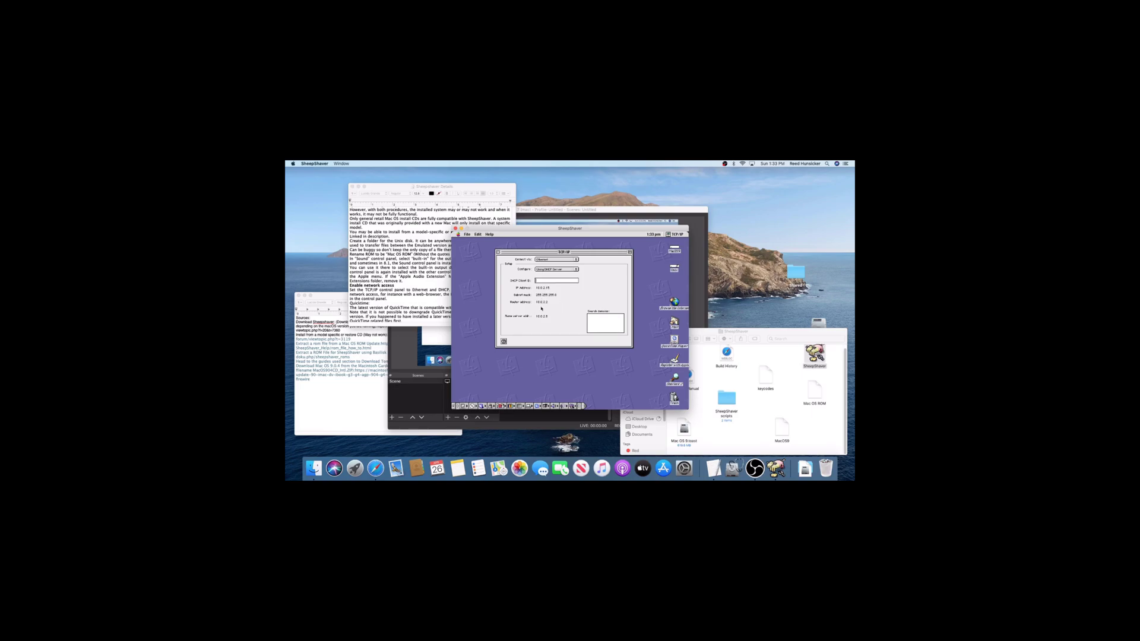
- Set the TCP/IP control panel to connect via Ethernet and configure using DHCP Server
{"action": "left_click", "coordinate": [546, 260]}
{"action": "left_click", "coordinate": [546, 262]}
{"action": "left_click", "coordinate": [545, 269]}
{"action": "left_click", "coordinate": [545, 270]}
{"action": "left_click", "coordinate": [543, 271]}
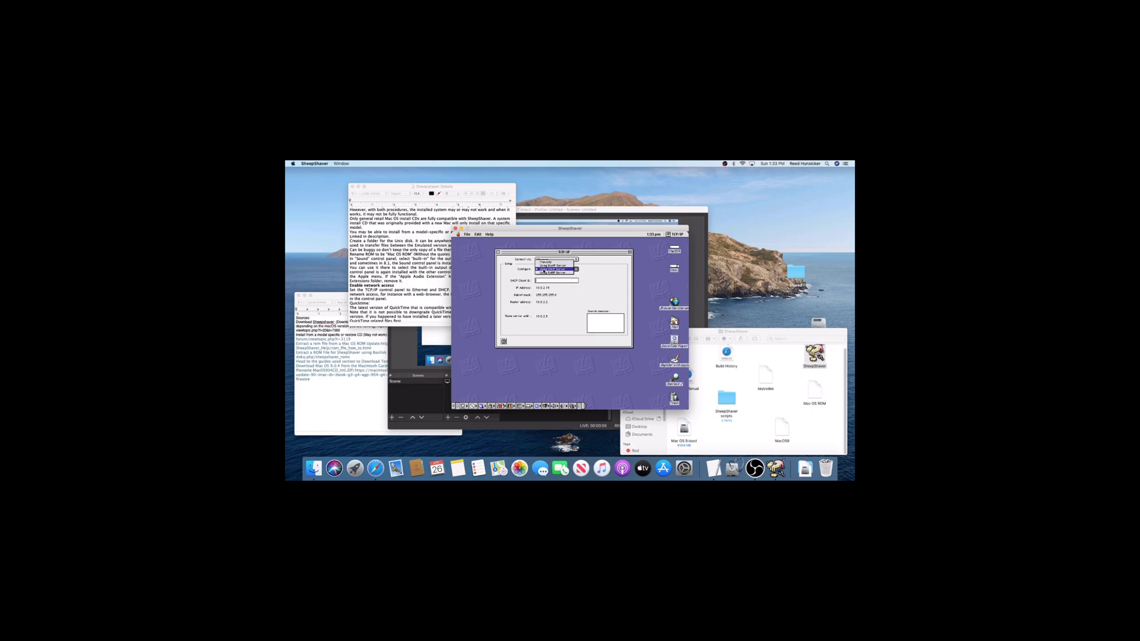
{"action": "left_click", "coordinate": [545, 271]}
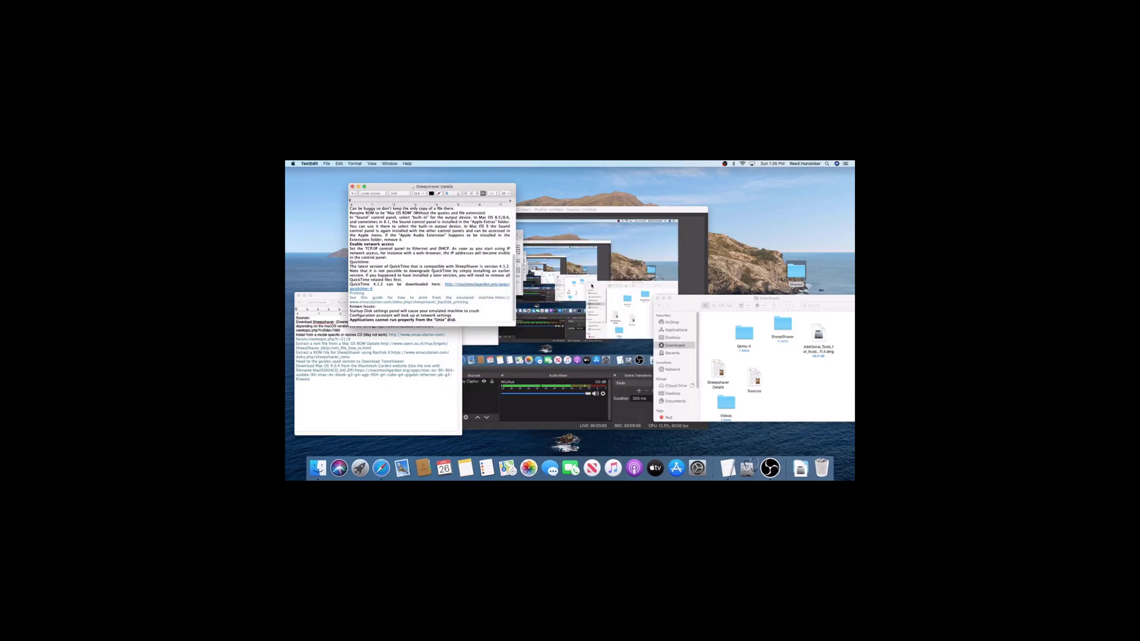
- Bring the Sources document to the front to view its download links
{"action": "left_click", "coordinate": [336, 356]}
{"action": "left_click_drag", "start_coordinate": [309, 379], "coordinate": [343, 374]}
{"action": "left_click", "coordinate": [349, 400]}
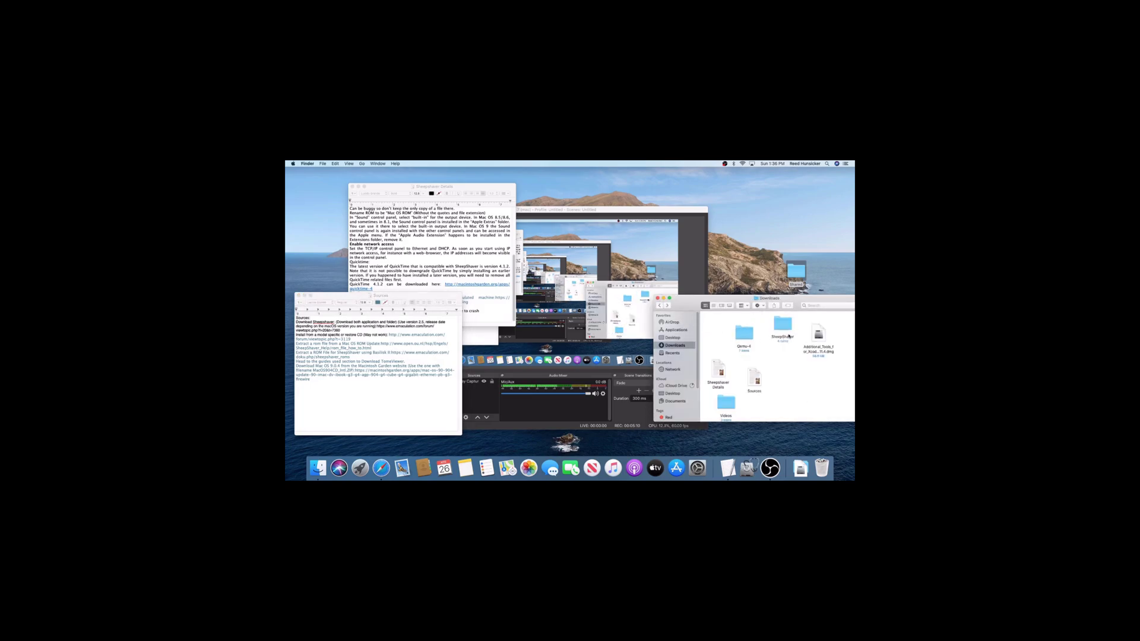
- Move the SheepShaver folder in Downloads and the shared folder on the desktop to the Trash
{"action": "left_click_drag", "start_coordinate": [782, 325], "coordinate": [821, 472]}
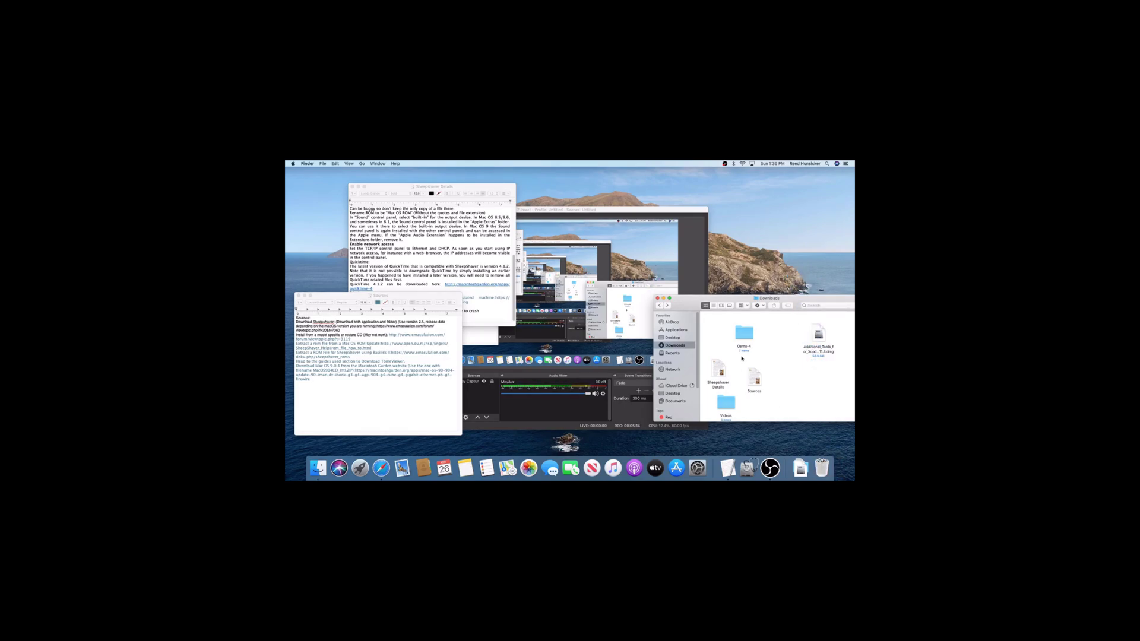
{"action": "left_click", "coordinate": [630, 394]}
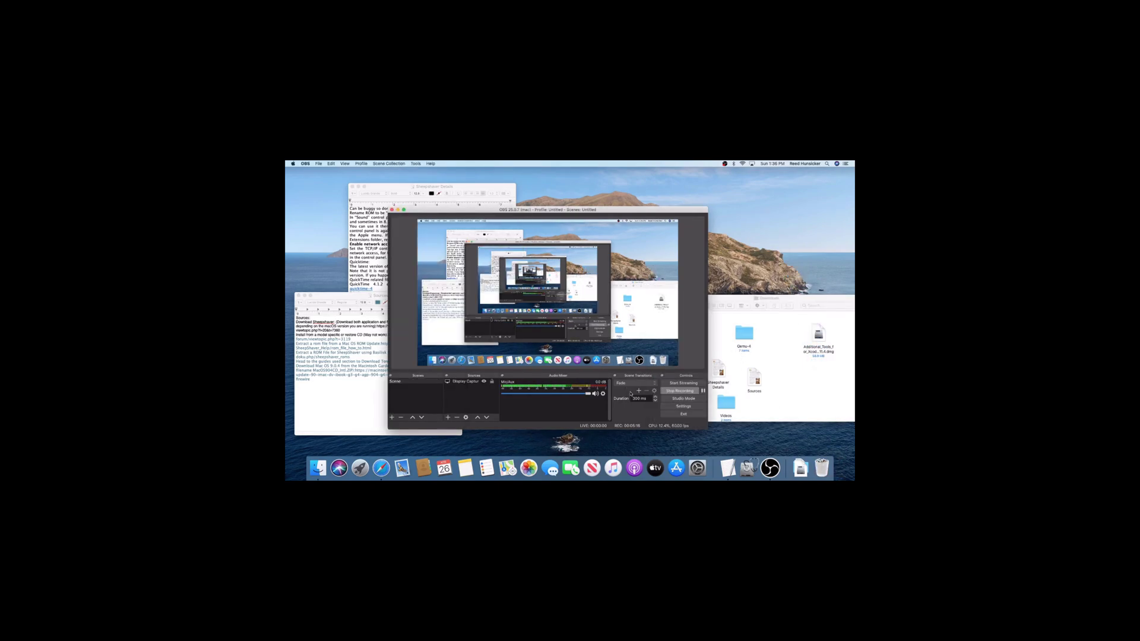